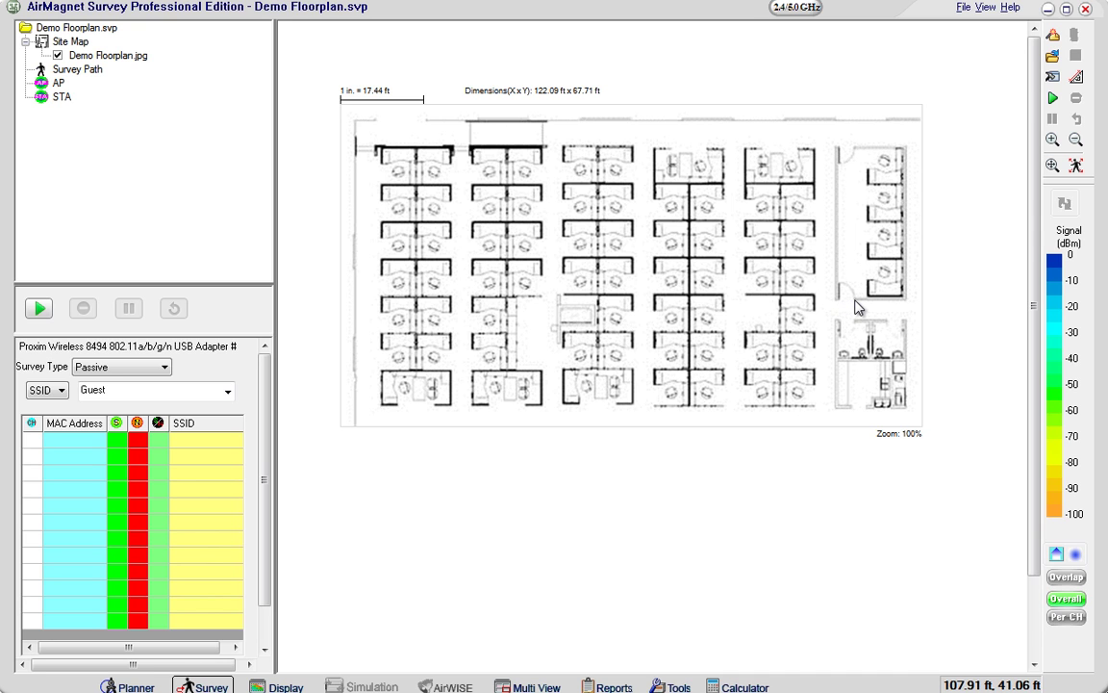
Start the passive survey of the Guest SSID and record a walking path up and down the aisles between the cubicle rows
left_click(1055, 99)
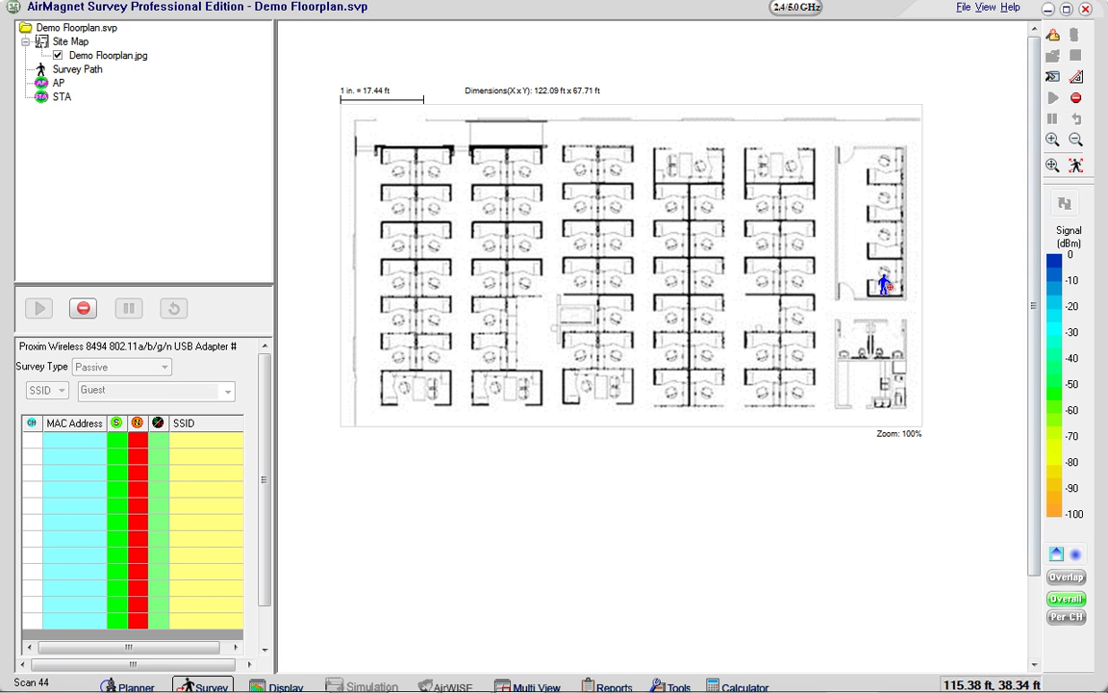
left_click(820, 406)
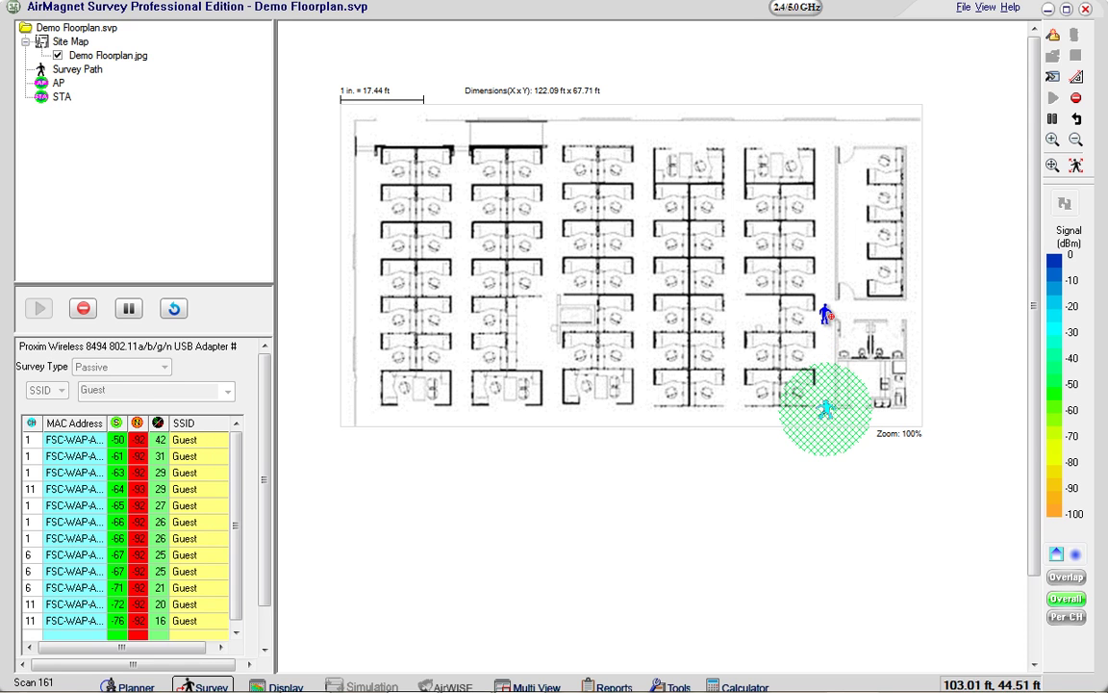
left_click(823, 311)
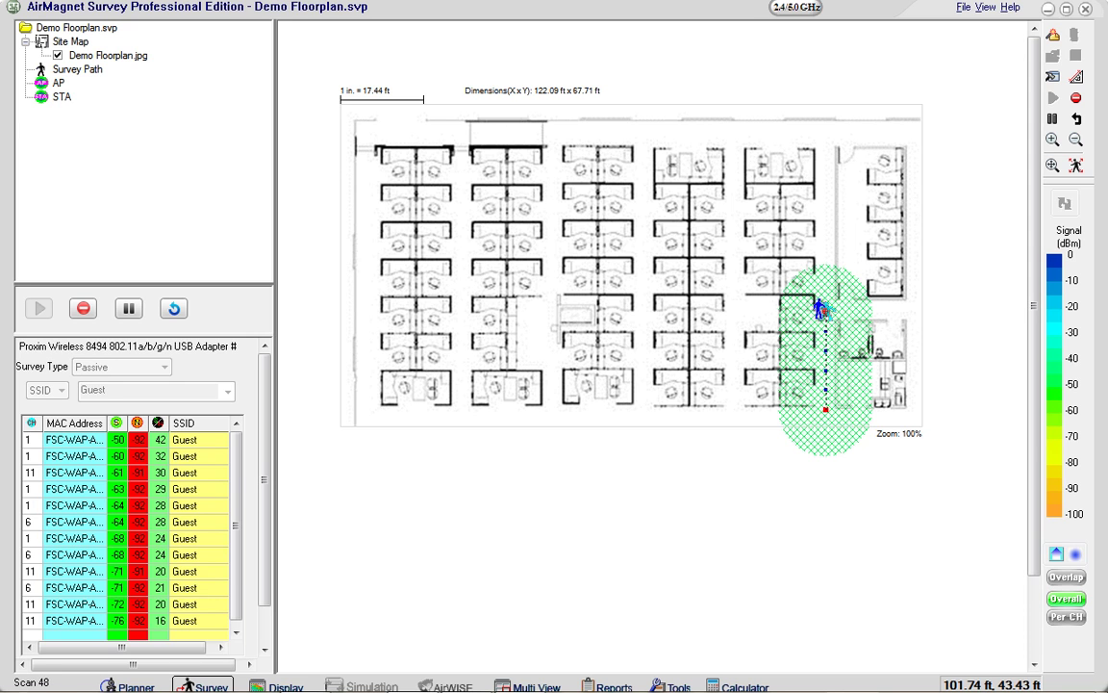
left_click(824, 133)
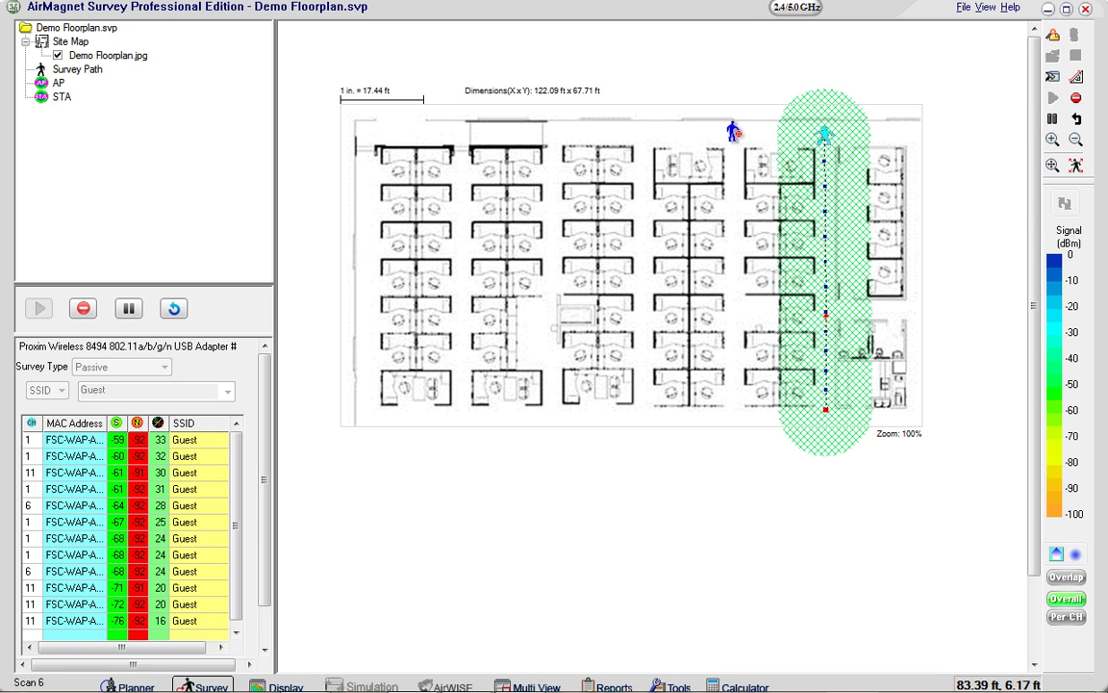
left_click(729, 131)
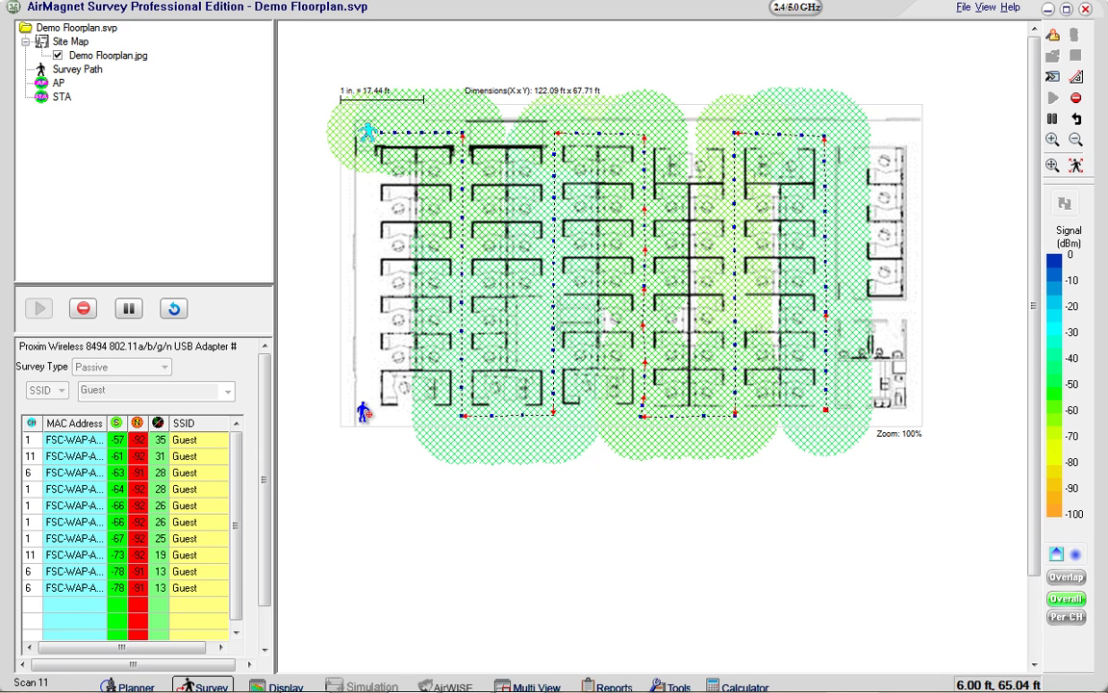
left_click(366, 412)
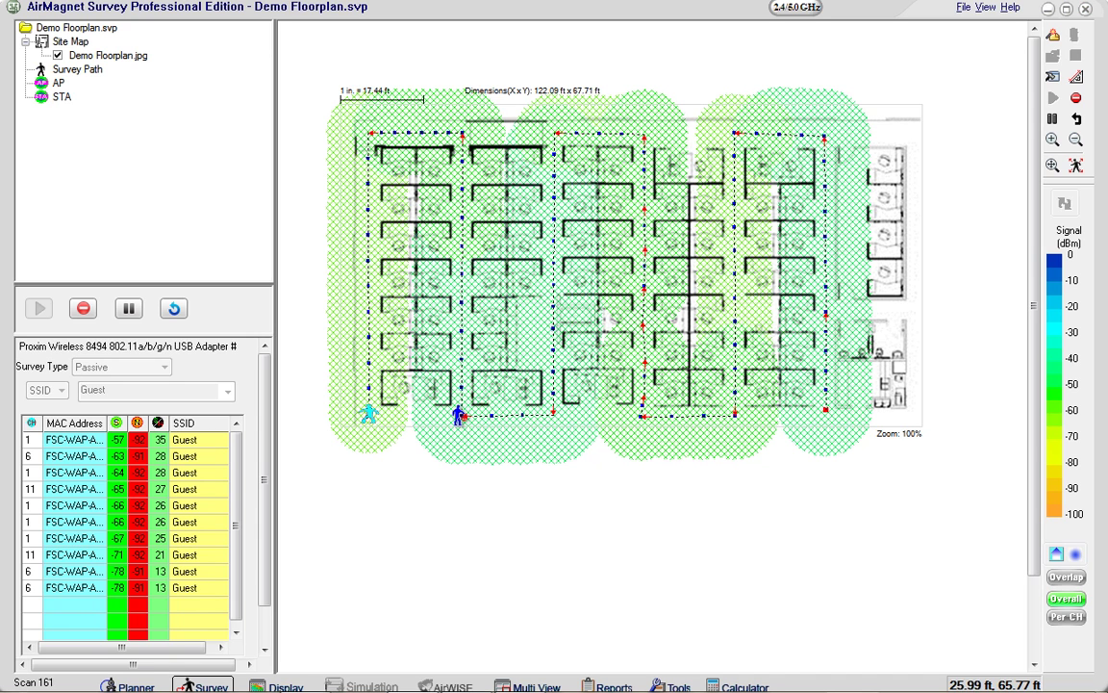
left_click(459, 416)
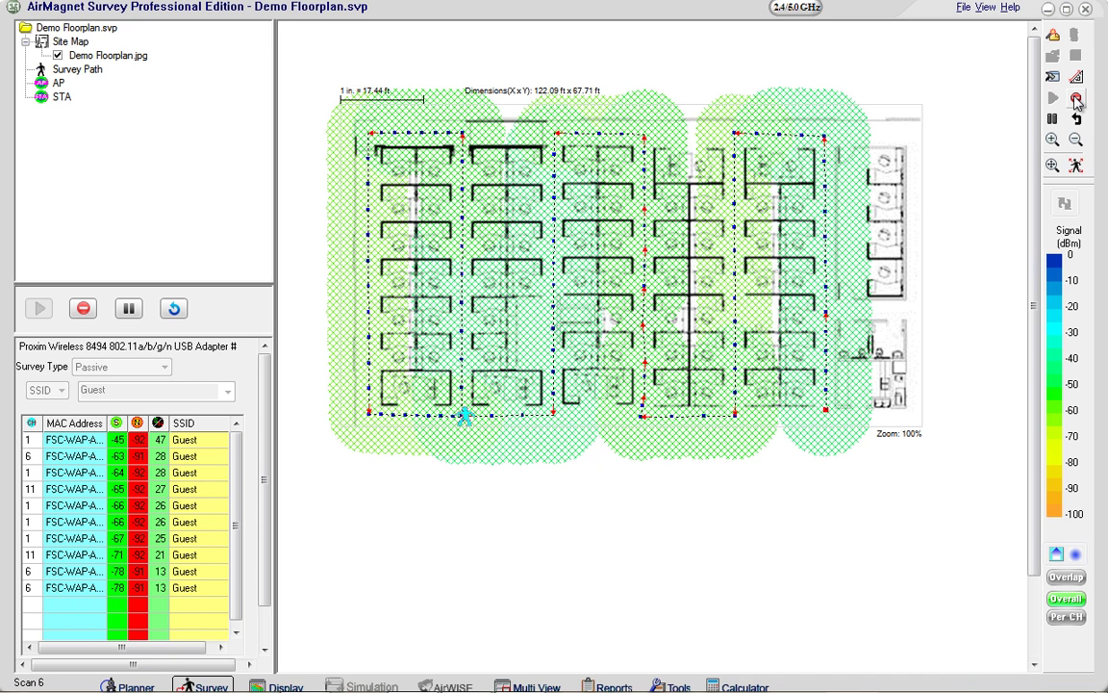
Stop the survey and save it as PassiveSurvey1
left_click(1076, 99)
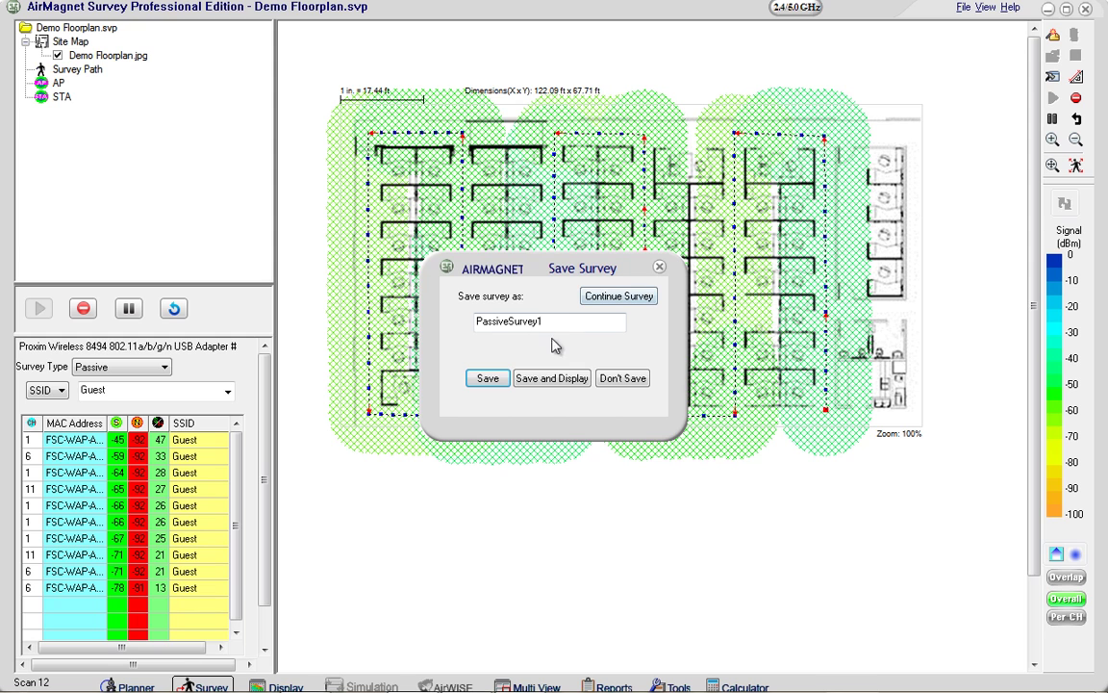
left_click(486, 378)
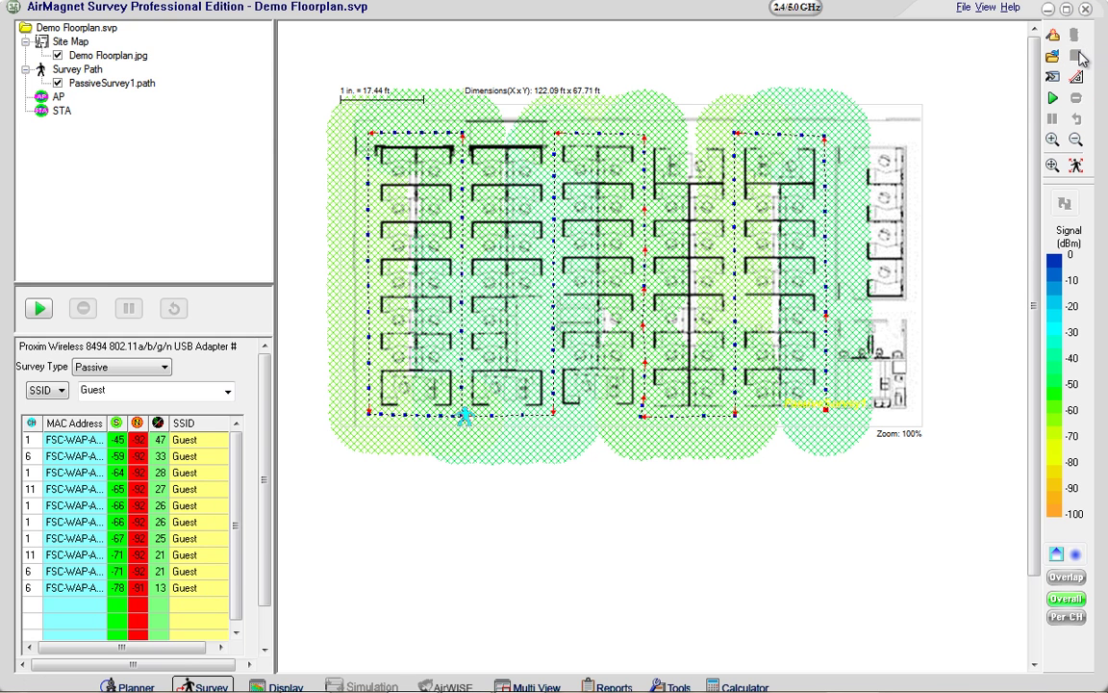
Open the survey's signal strength heatmap and limit the signal range to between -60 and 0 dBm
left_click(285, 686)
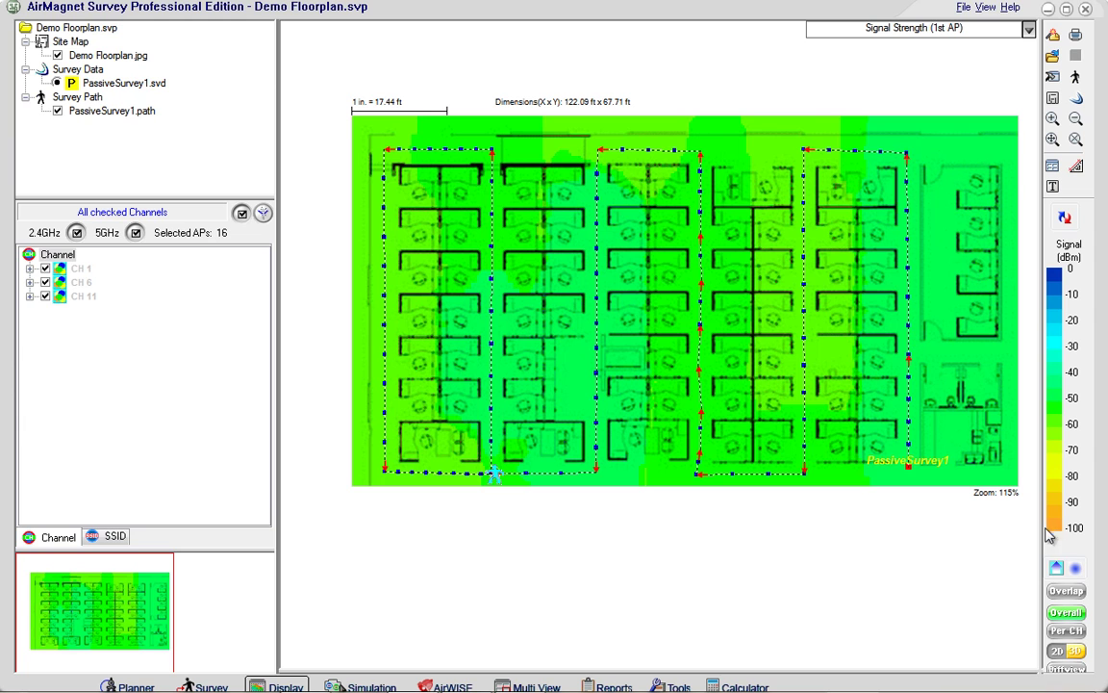
left_click_drag(1058, 535, 1061, 433)
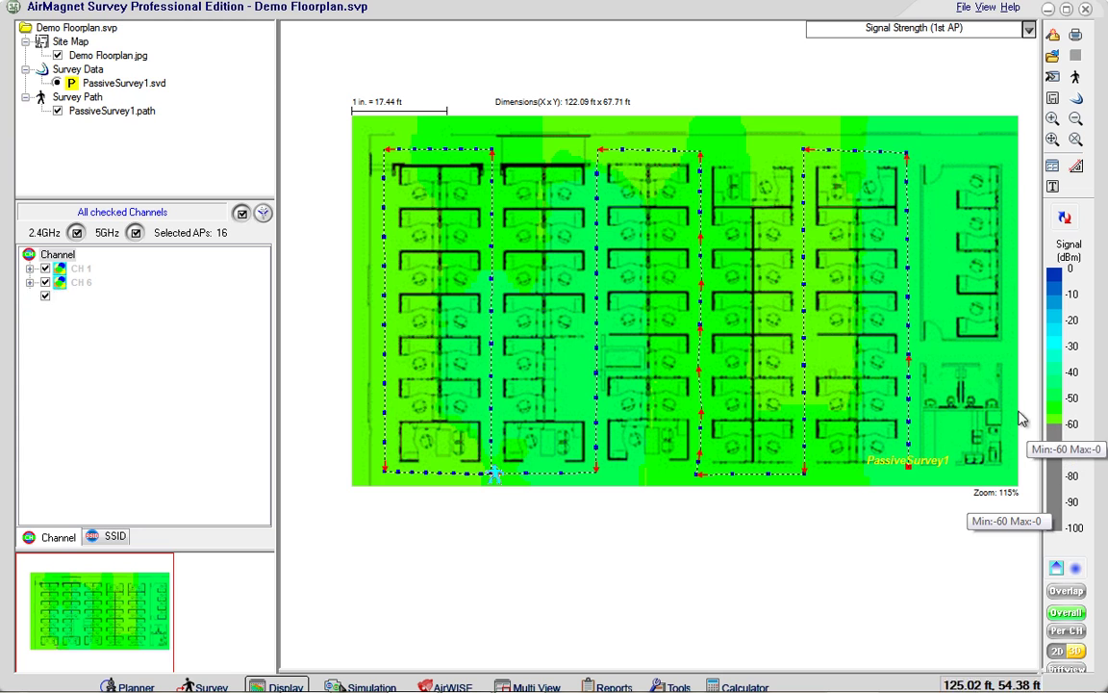
List the access points under the Guest SSID and view each one's signal coverage in order, from FSC-WAP-AP001 through FSC-WAP-AP027
left_click(131, 541)
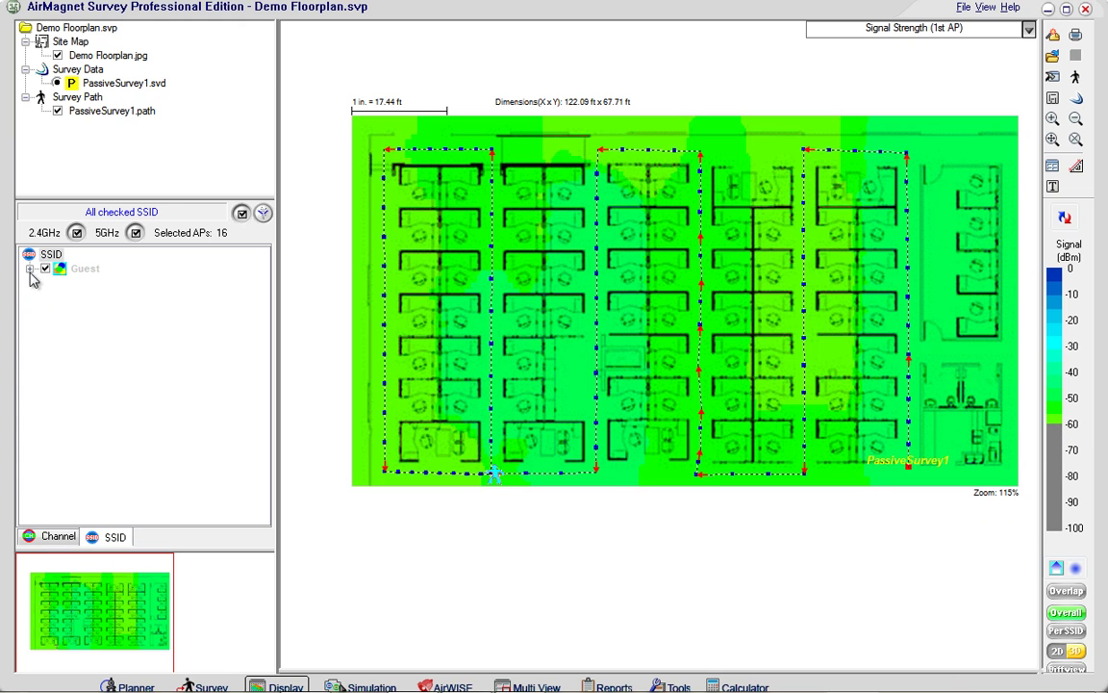
left_click(30, 270)
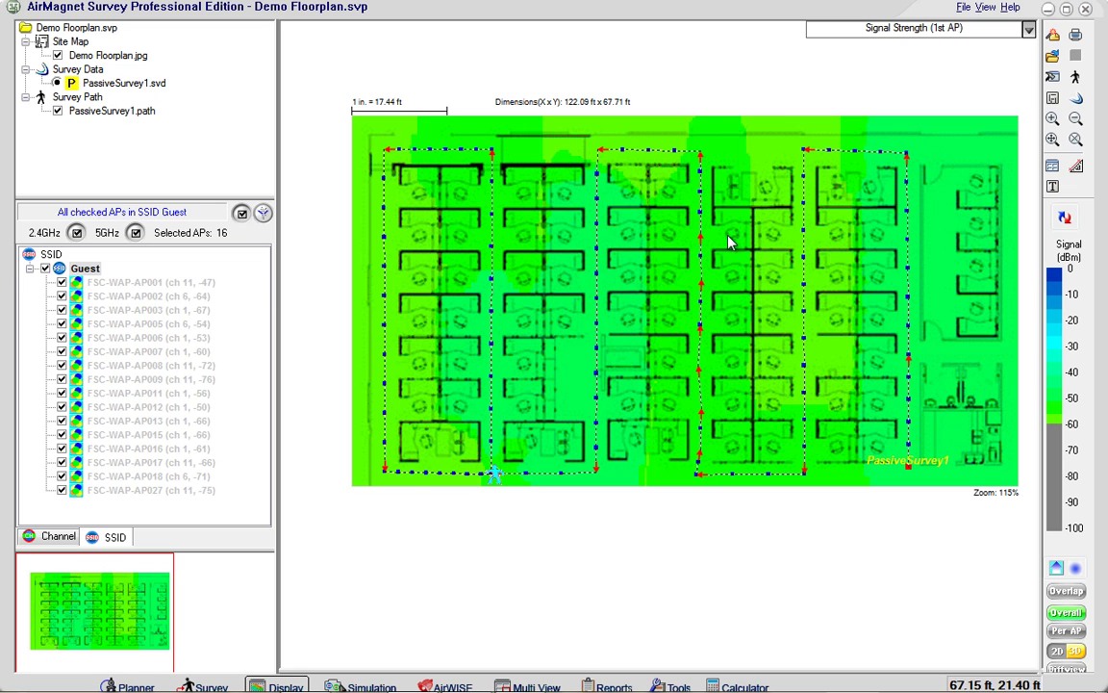
left_click(171, 283)
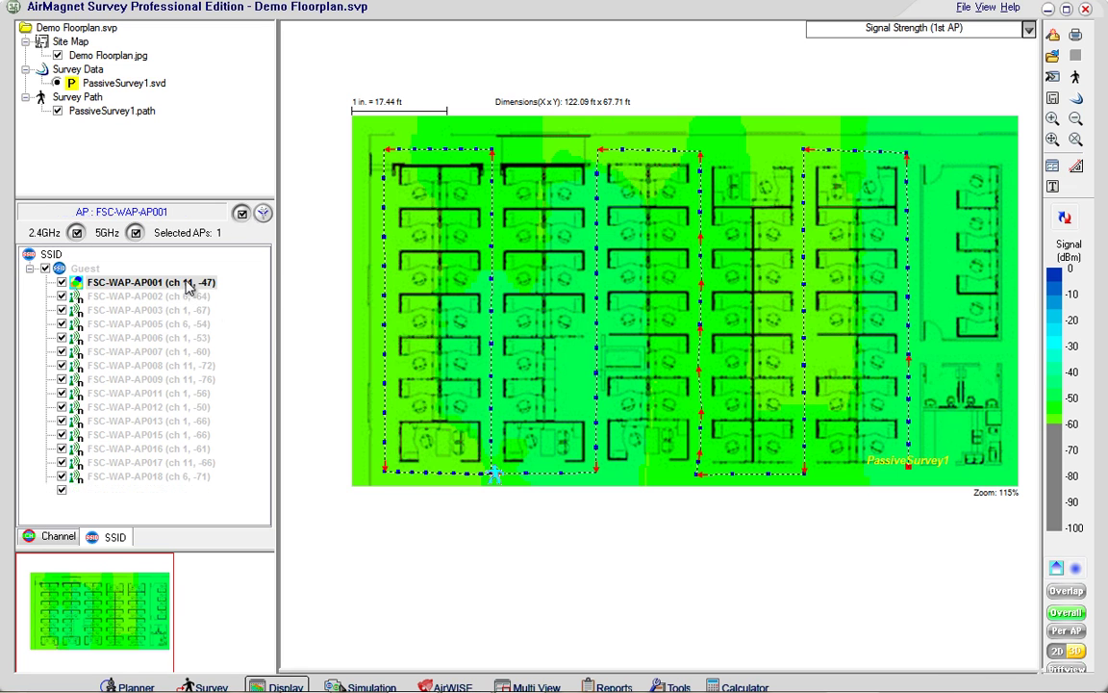
left_click(169, 295)
left_click(183, 311)
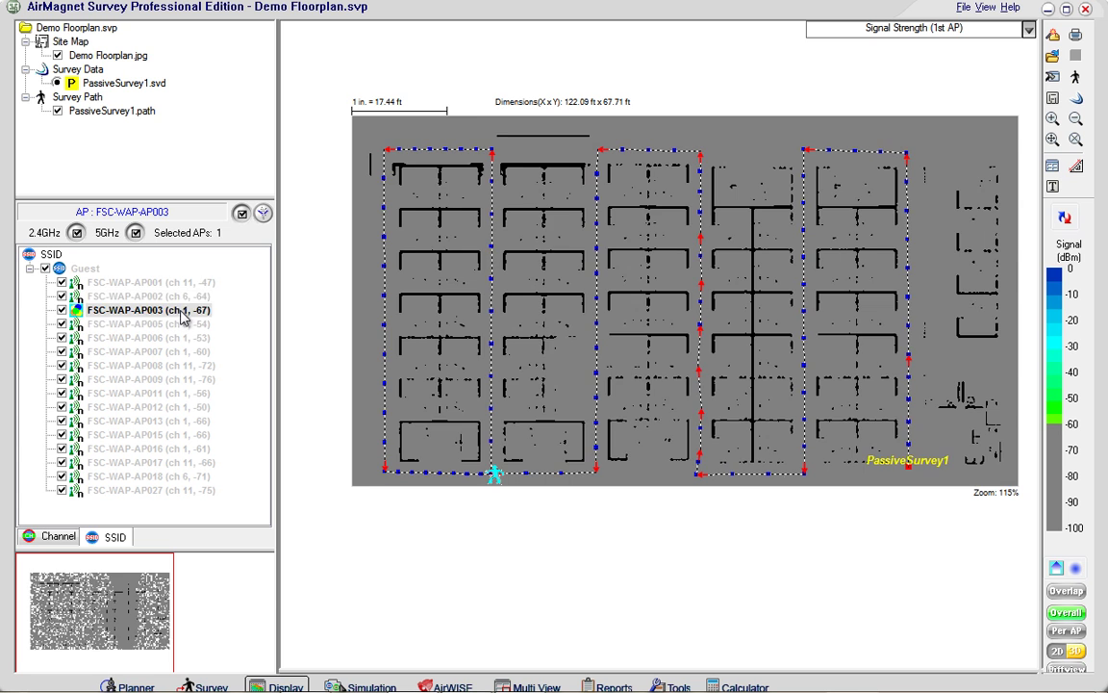
left_click(179, 327)
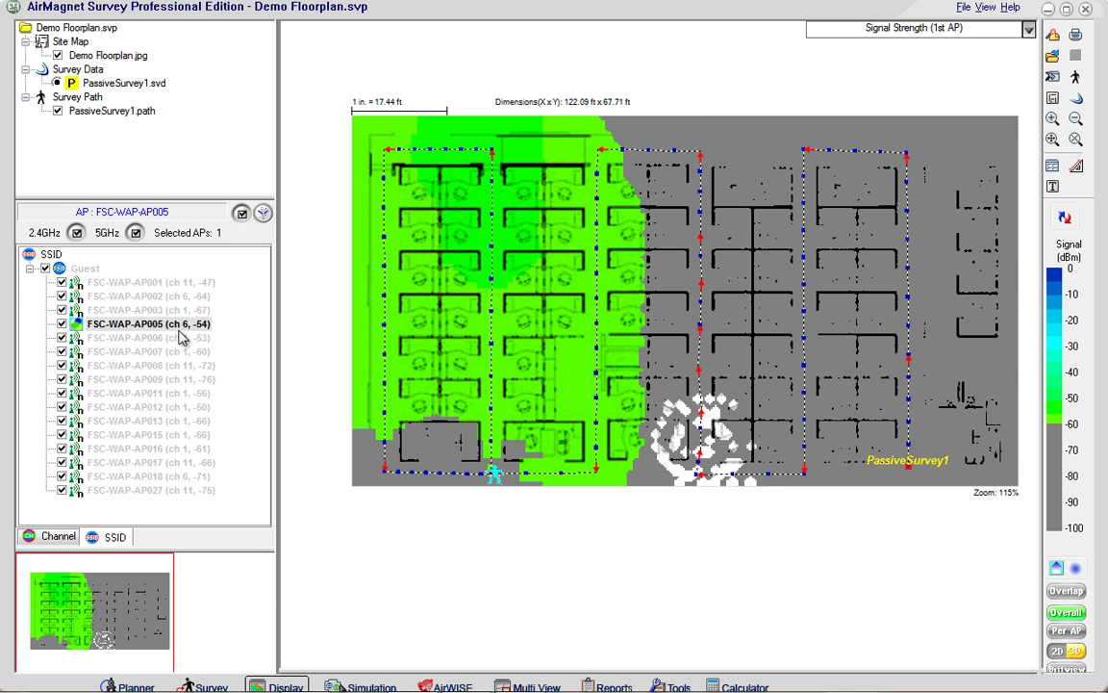
left_click(179, 339)
left_click(176, 354)
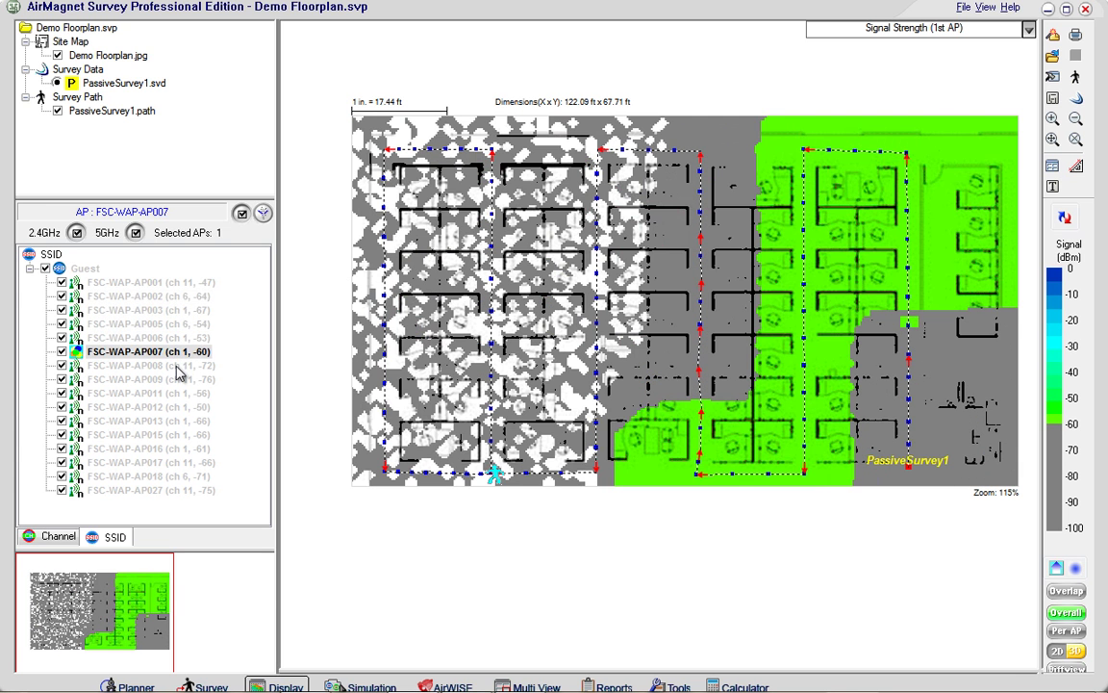
left_click(176, 366)
left_click(176, 379)
left_click(176, 394)
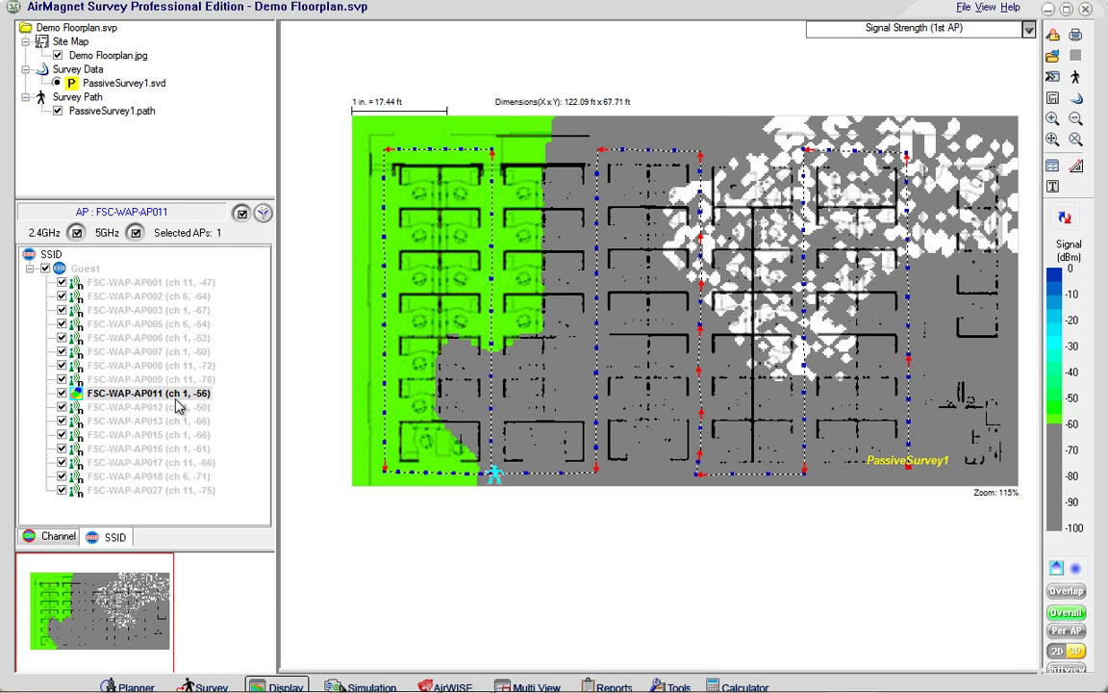
left_click(176, 408)
left_click(175, 422)
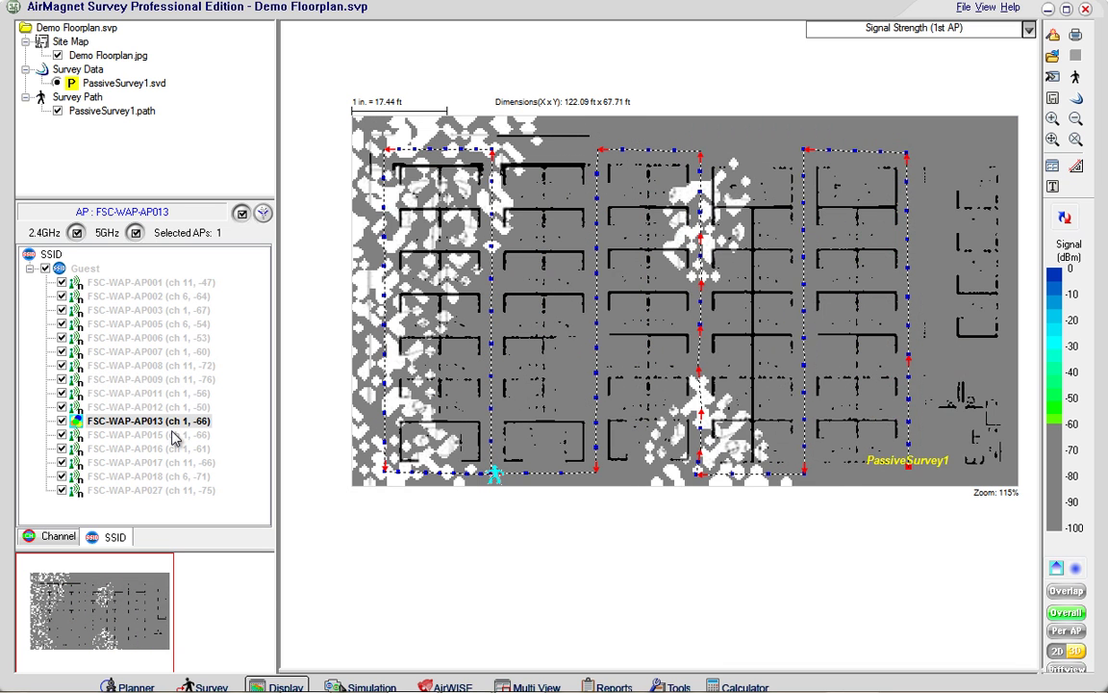
left_click(175, 436)
left_click(177, 449)
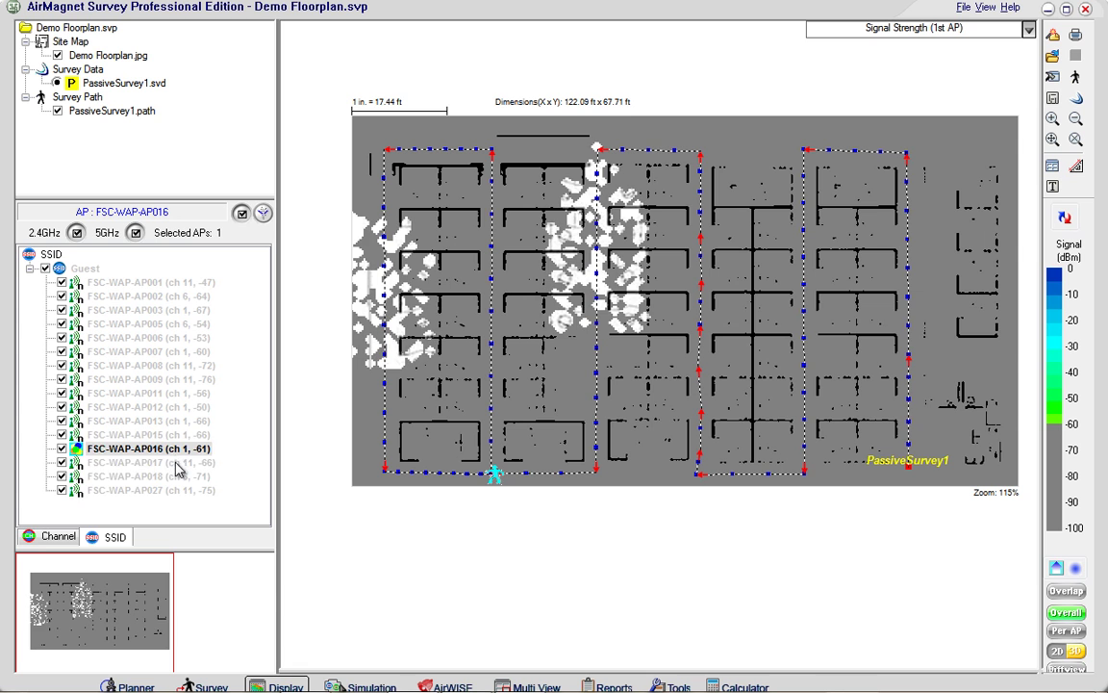
left_click(176, 462)
left_click(176, 476)
left_click(179, 490)
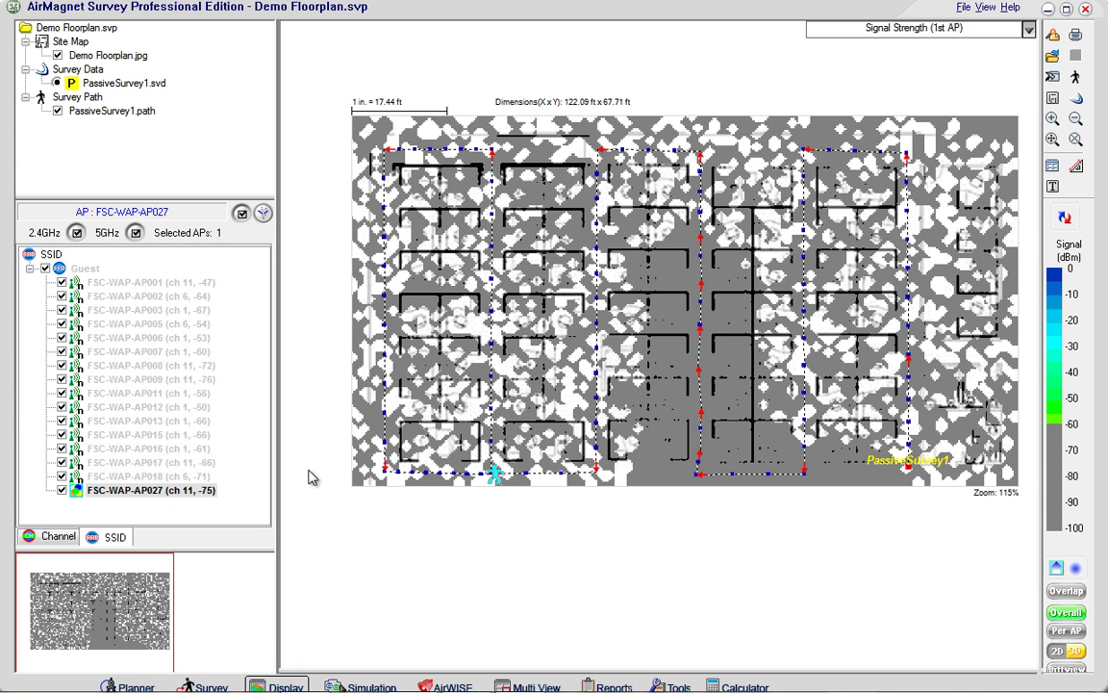
Restore the signal range down to -100 dBm and review individual access points' coverage in reverse order, ending with FSC-WAP-AP001
left_click_drag(1055, 426, 1064, 528)
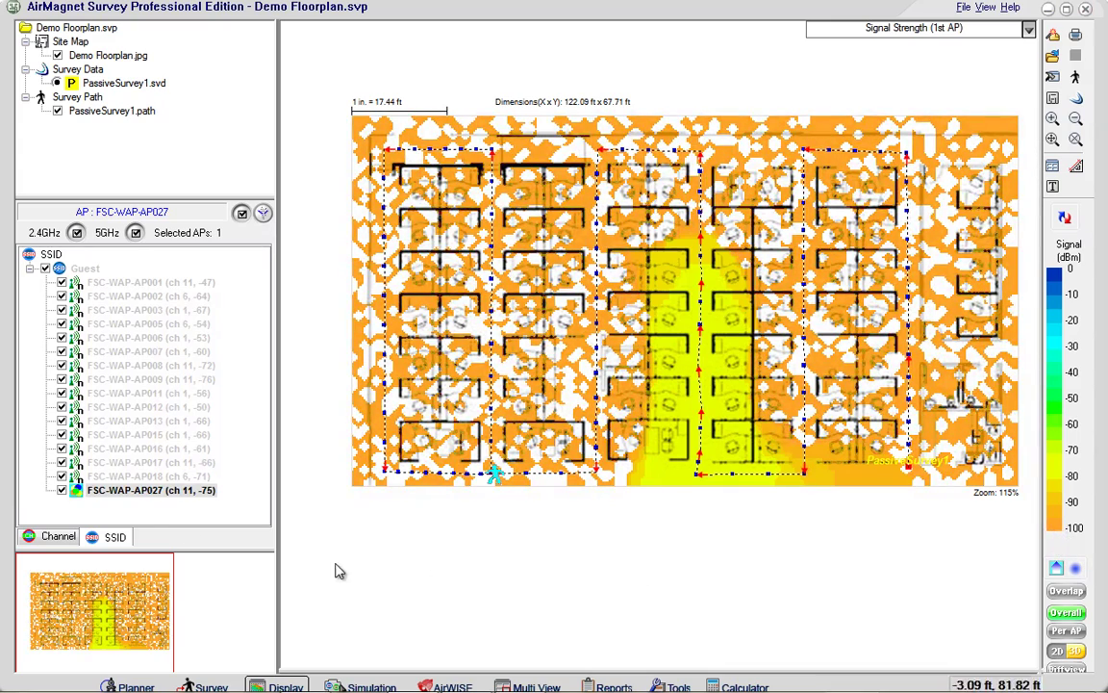
left_click(123, 479)
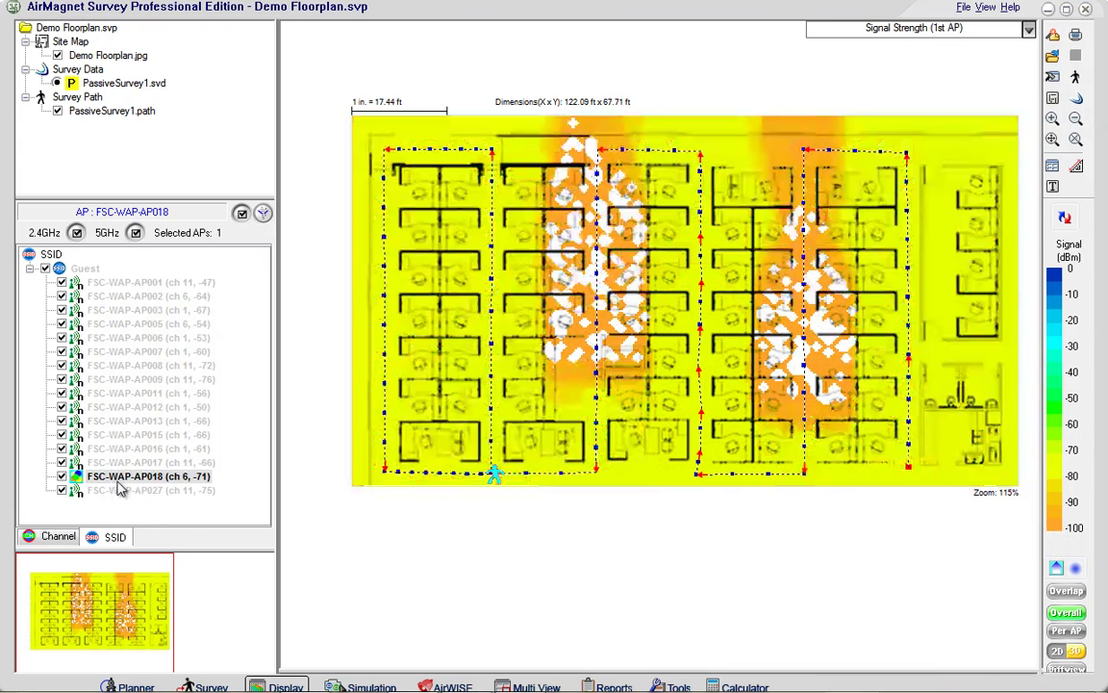
left_click(126, 464)
left_click(124, 421)
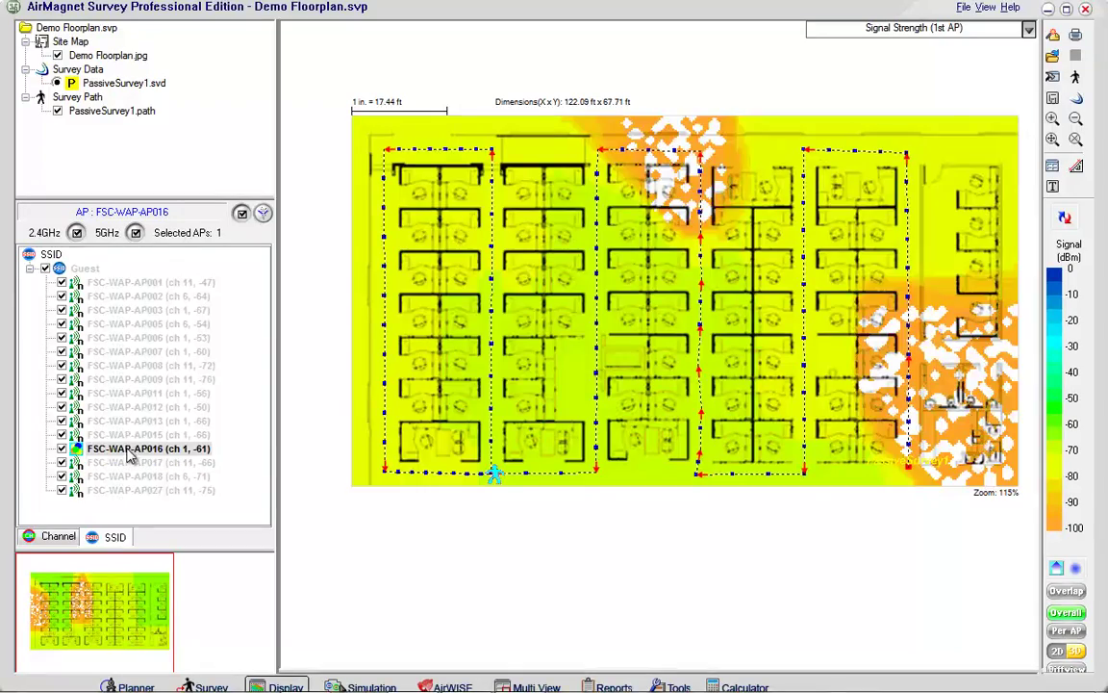
left_click(138, 438)
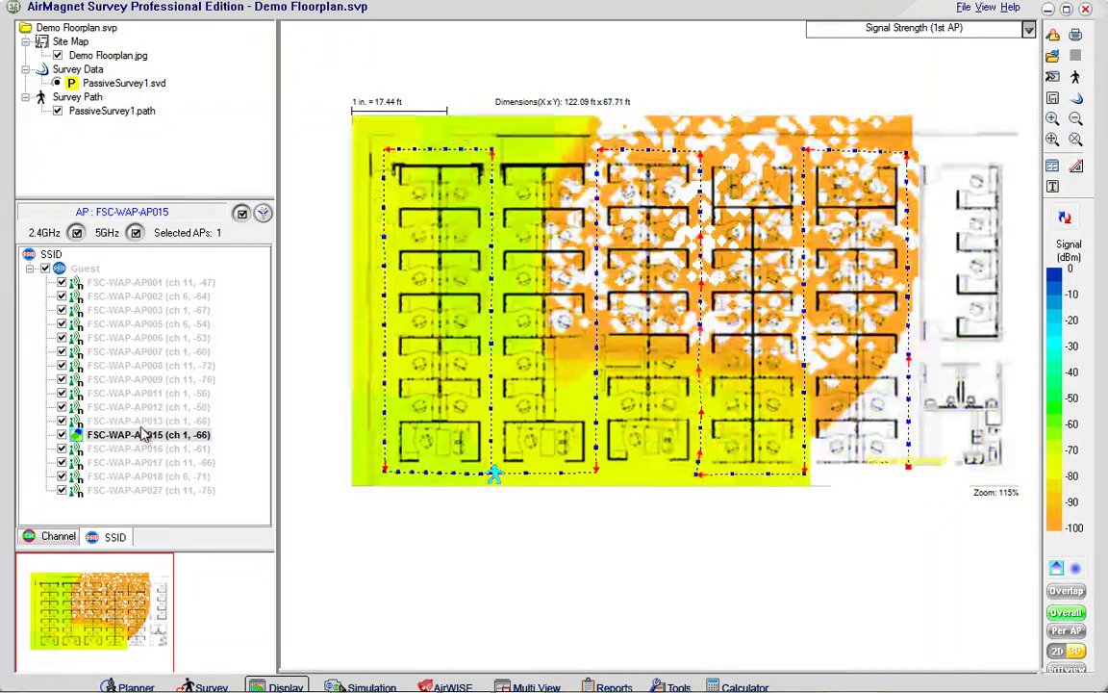
left_click(141, 394)
left_click(147, 380)
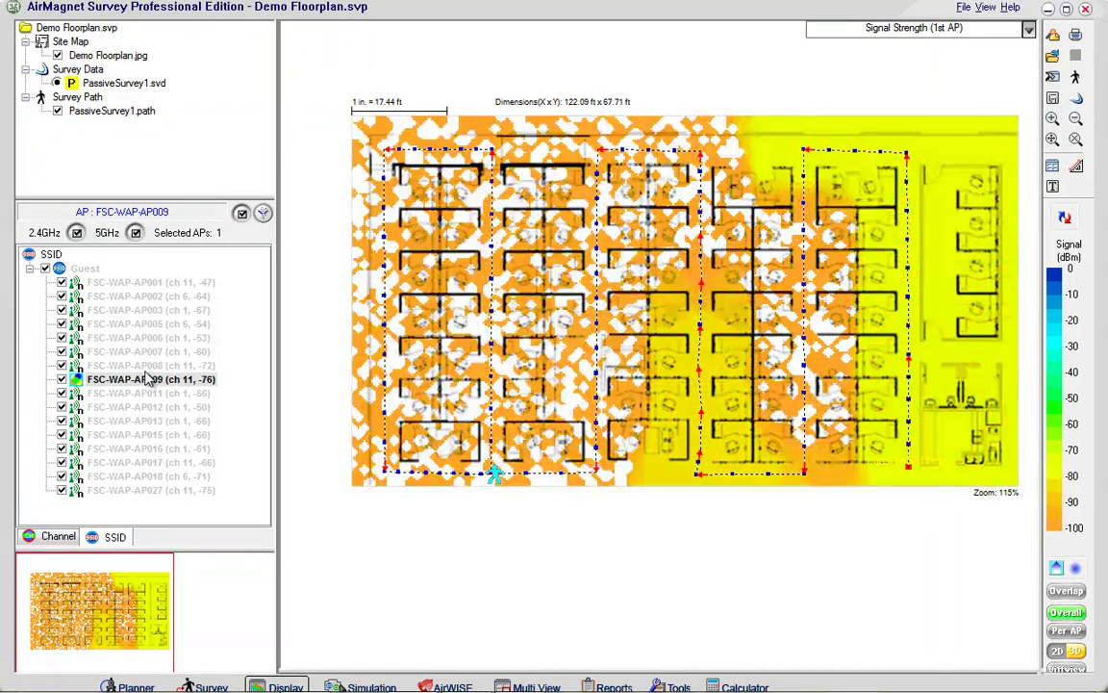
left_click(151, 365)
left_click(149, 339)
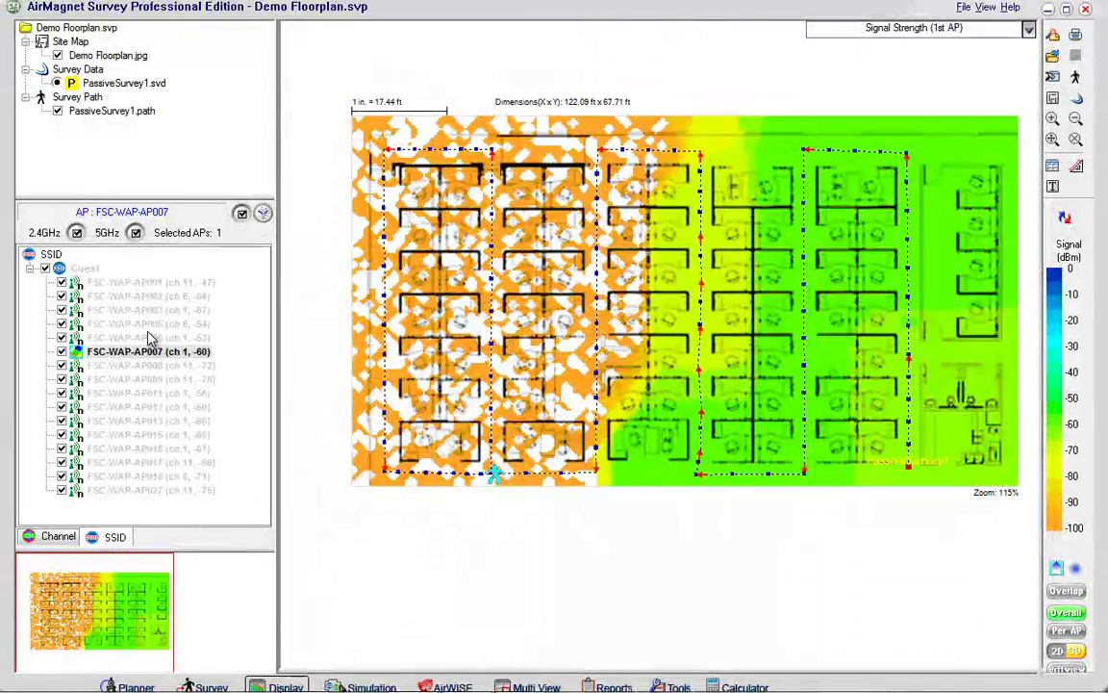
left_click(151, 324)
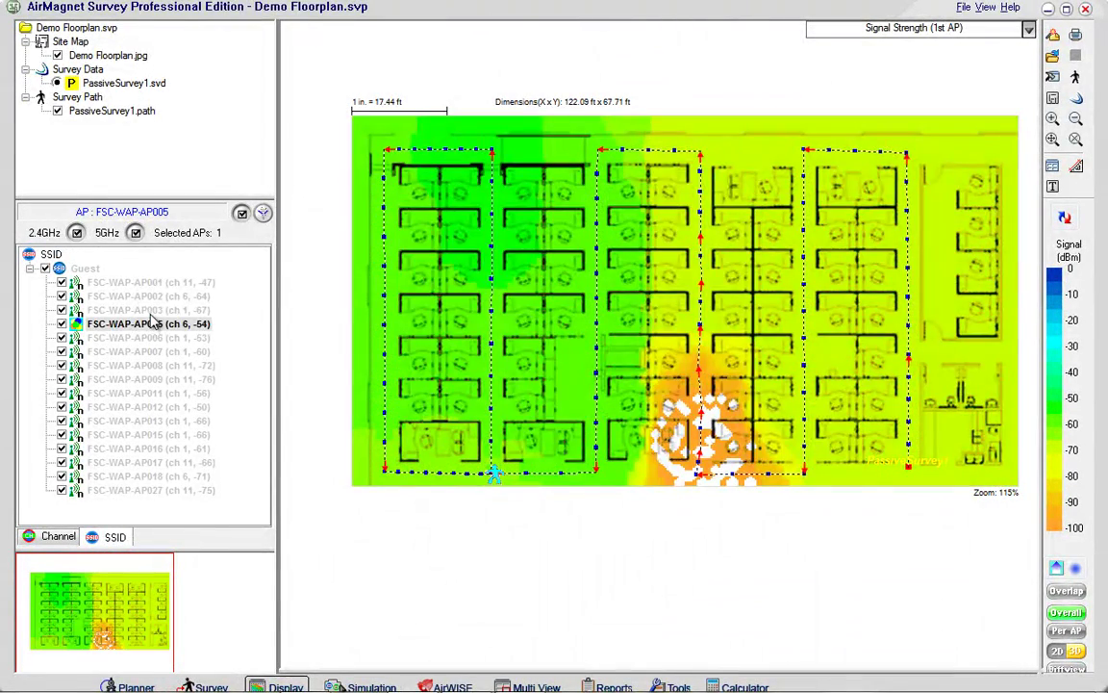
left_click(152, 311)
left_click(154, 297)
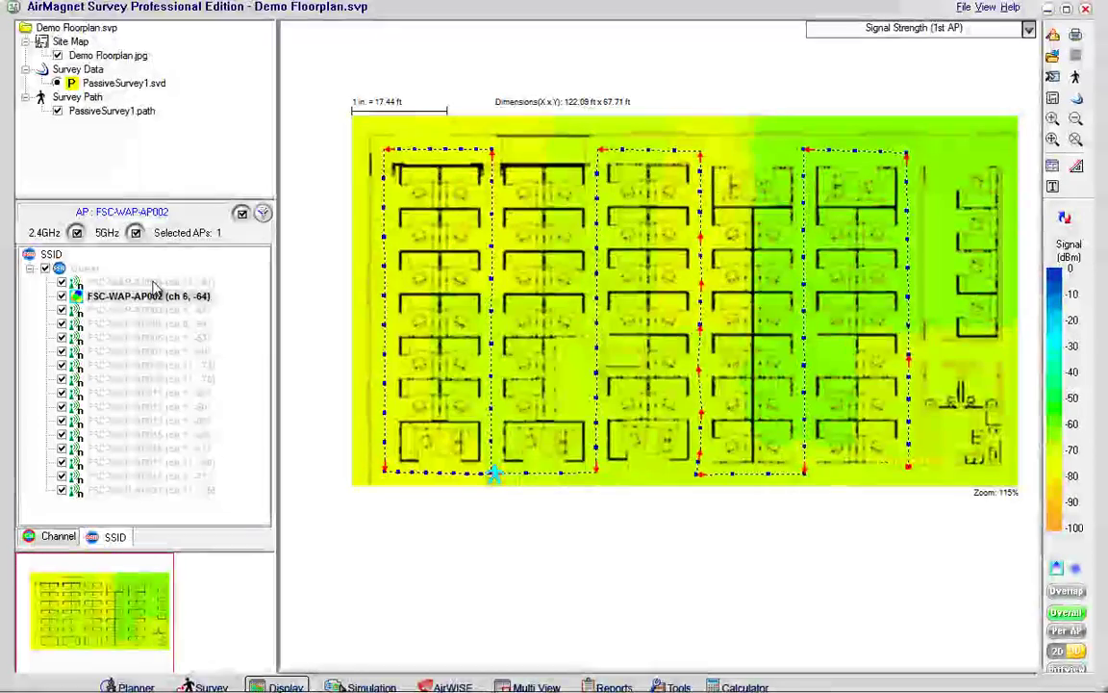
left_click(170, 283)
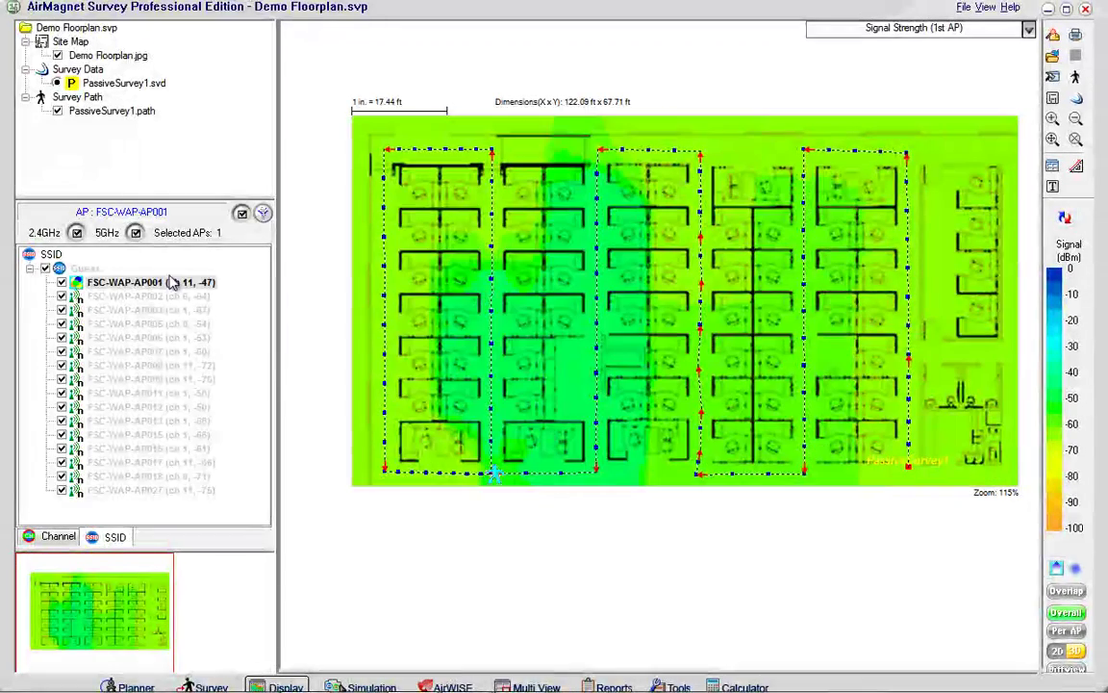
Show the Signal/Noise Ratio (SNR) heatmap for FSC-WAP-AP001, try a minimum cutoff of about 27 dB, and restore the full range
left_click(909, 31)
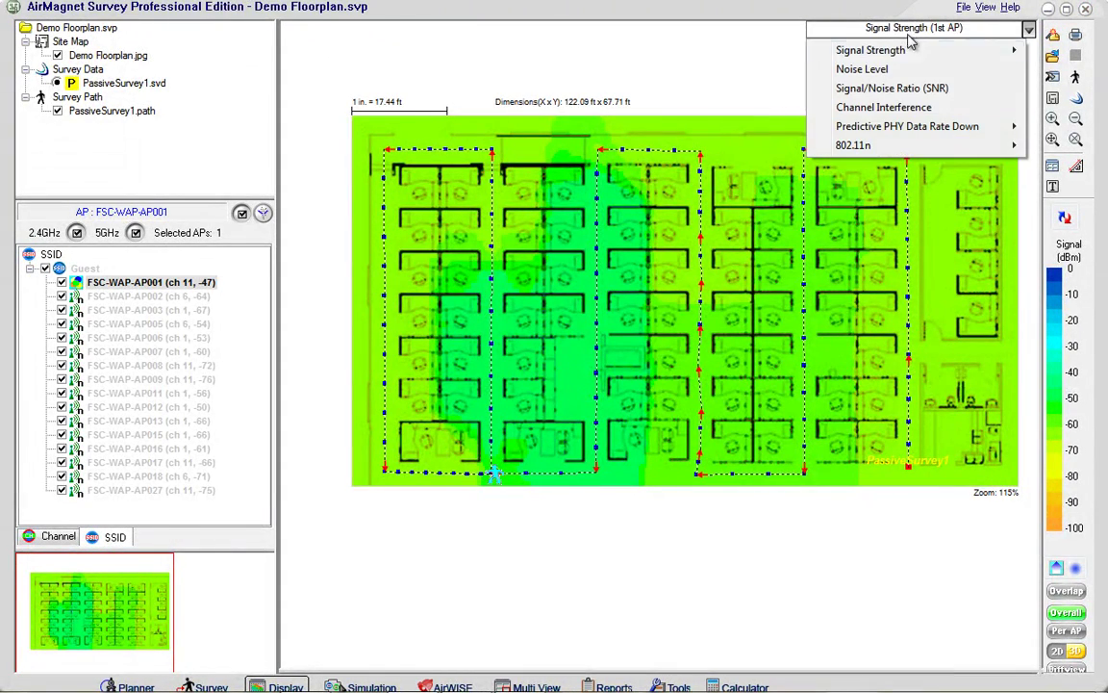
left_click(912, 92)
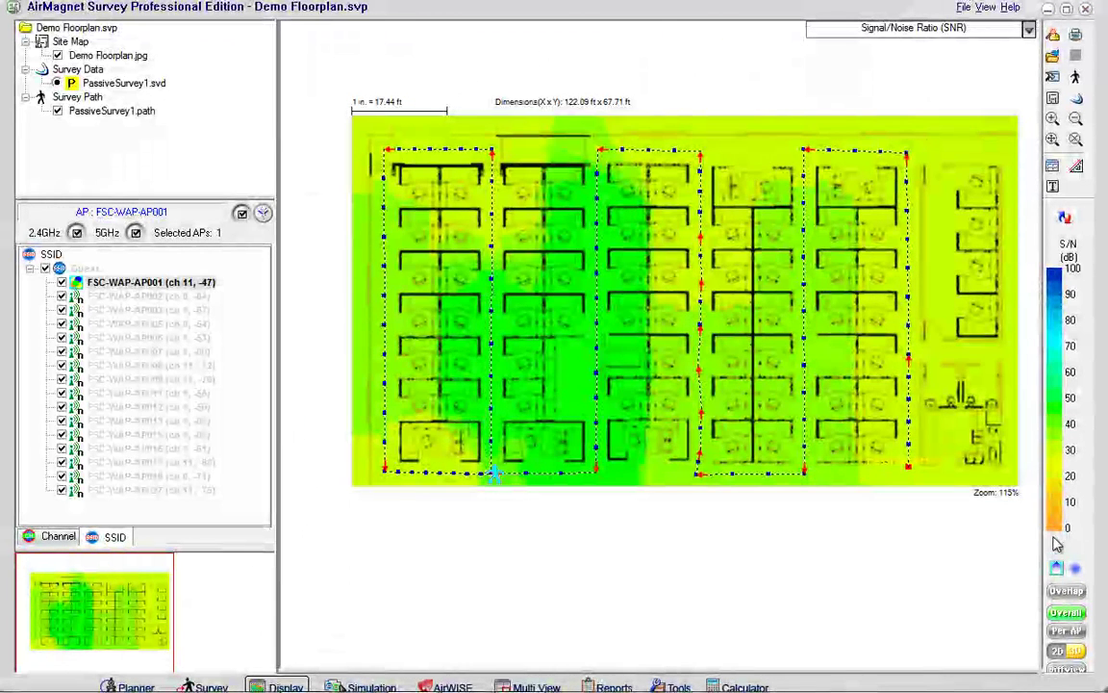
left_click_drag(1053, 525, 1057, 465)
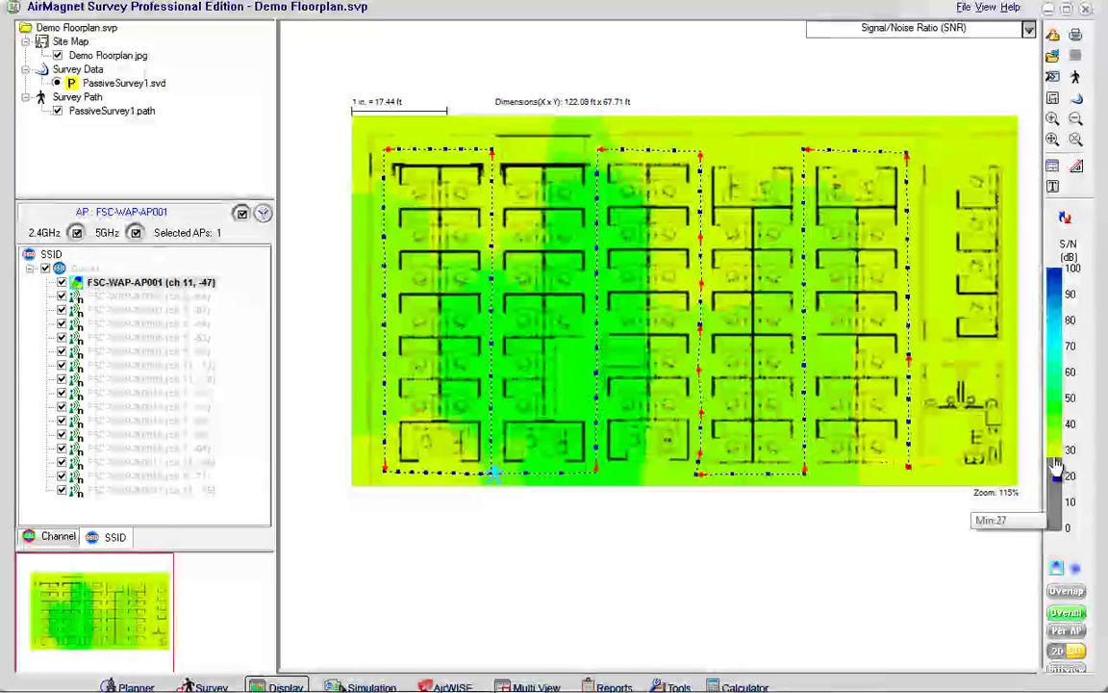
left_click_drag(1056, 465, 1055, 529)
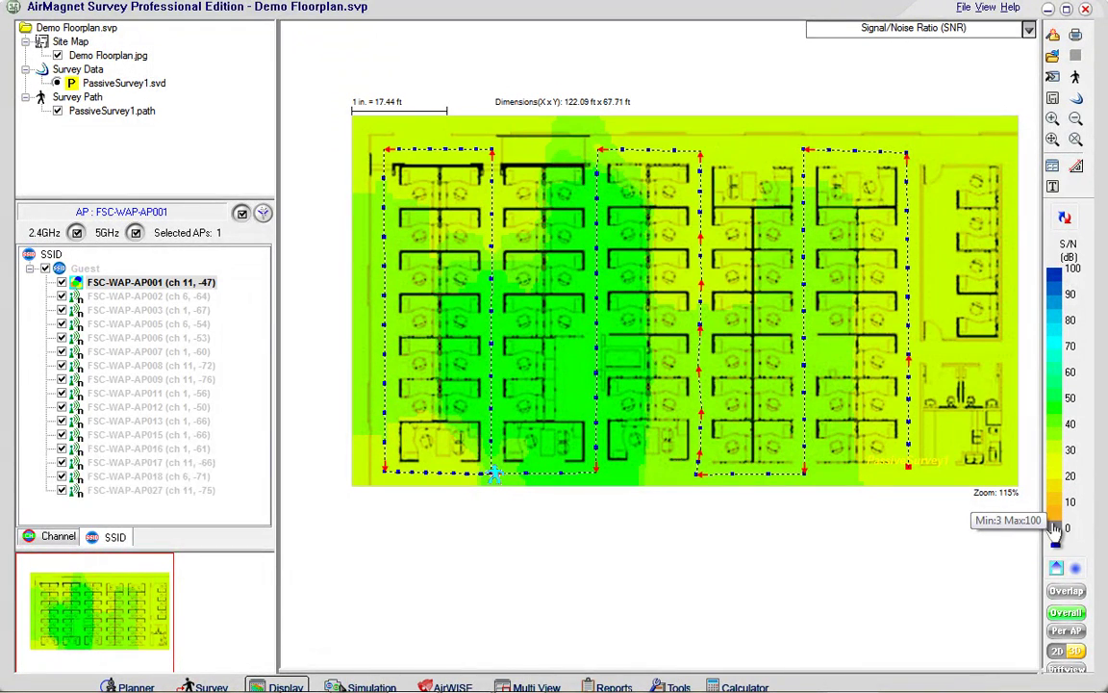
Switch the FSC-WAP-AP001 heatmap to show Noise Level
left_click(1027, 30)
left_click(866, 69)
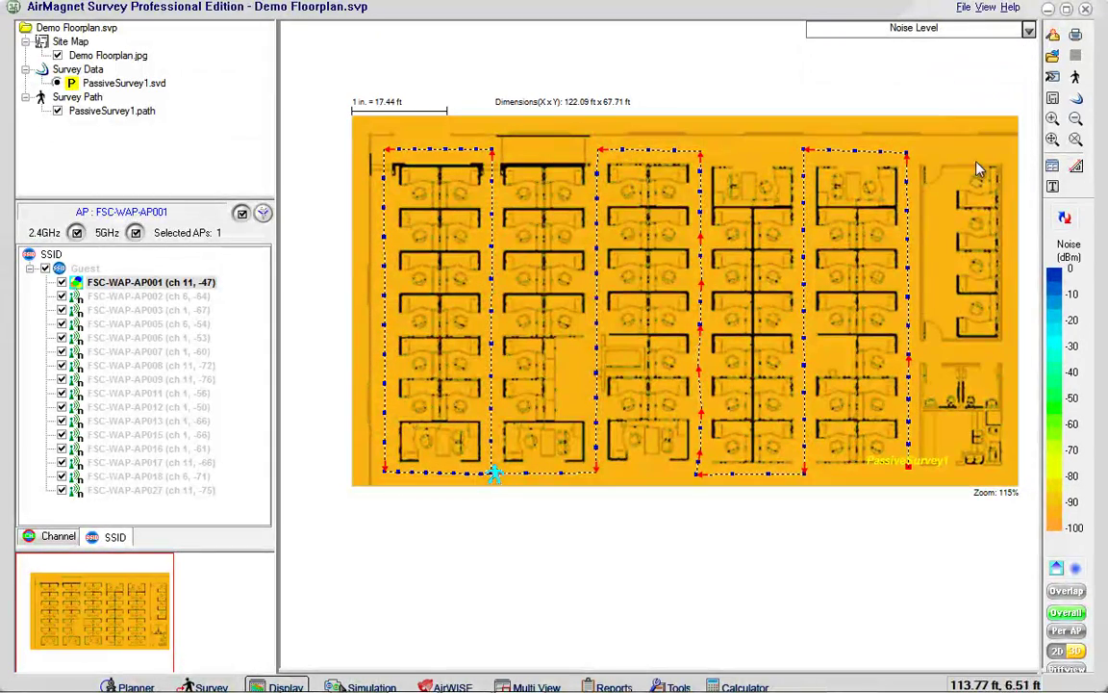
Examine the noise readings across the floorplan, and show the Predictive PHY Data Rate Downlink (1st AP) heatmap for FSC-WAP-AP001
mouse_move(589, 433)
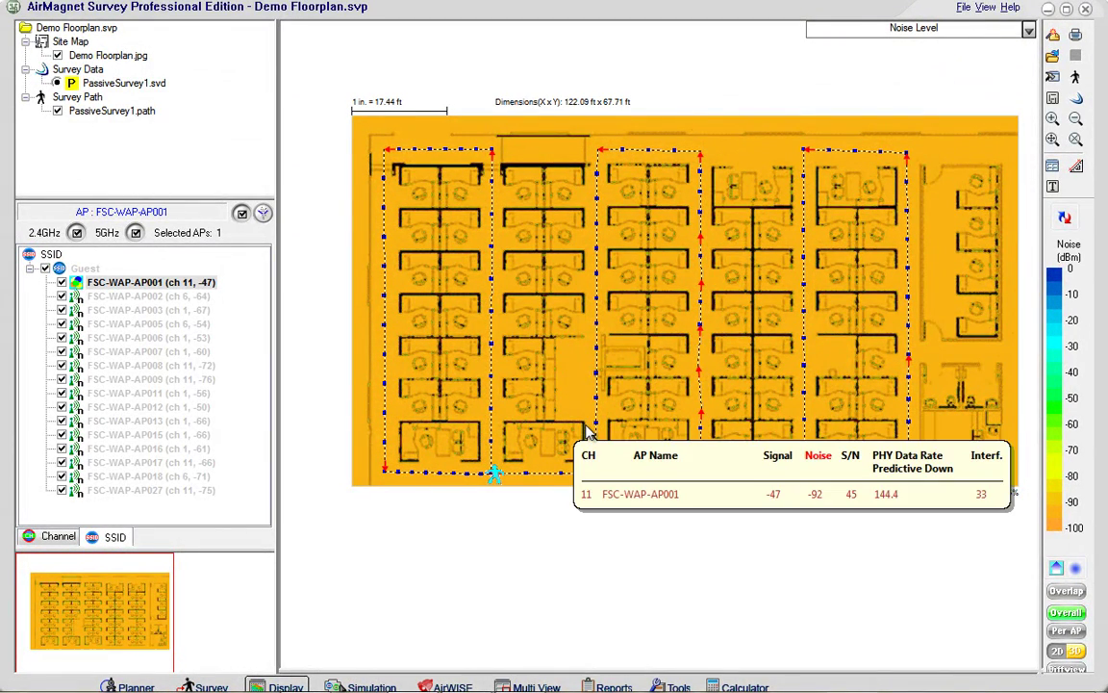
mouse_move(564, 328)
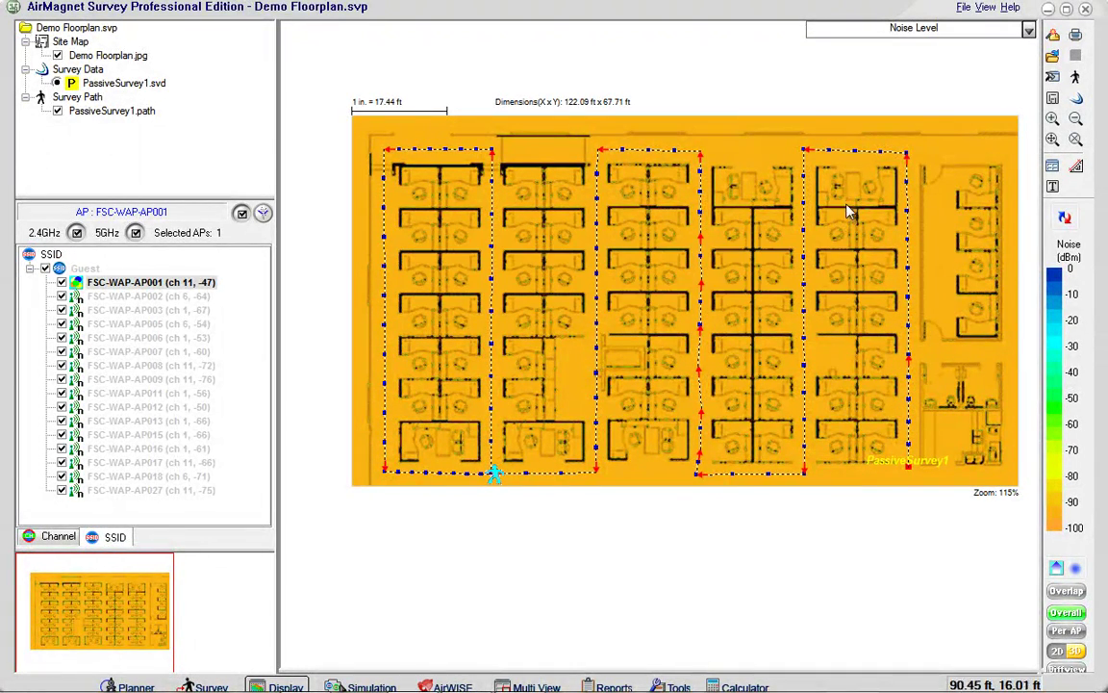
left_click(1004, 36)
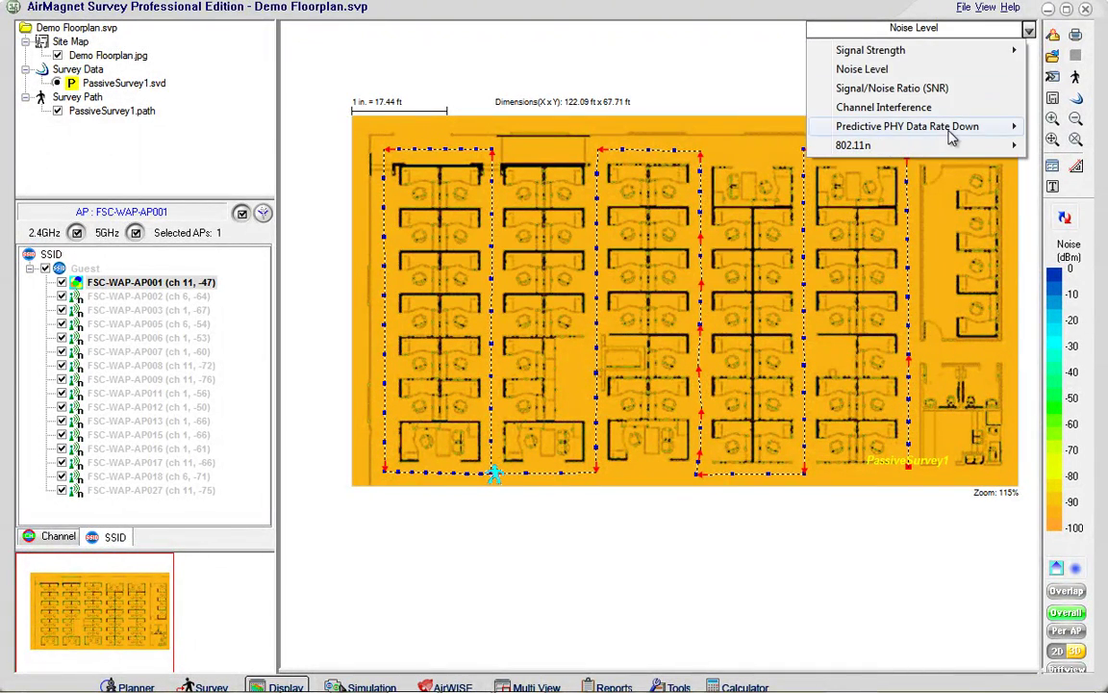
mouse_move(859, 126)
left_click(746, 129)
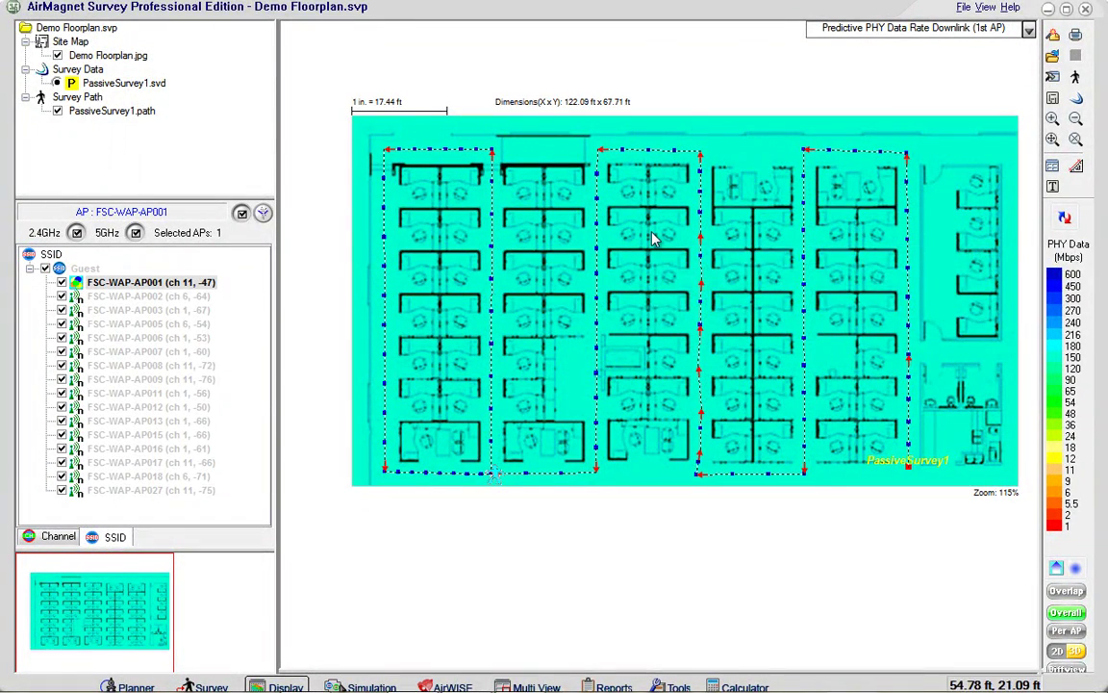
mouse_move(652, 238)
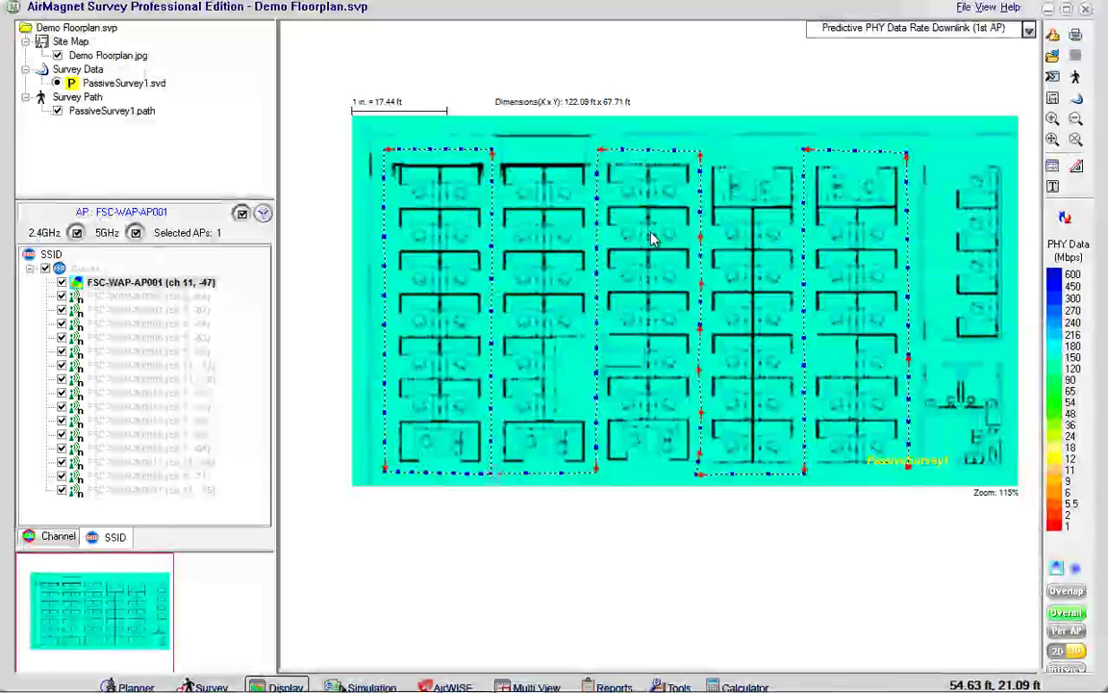
mouse_move(527, 190)
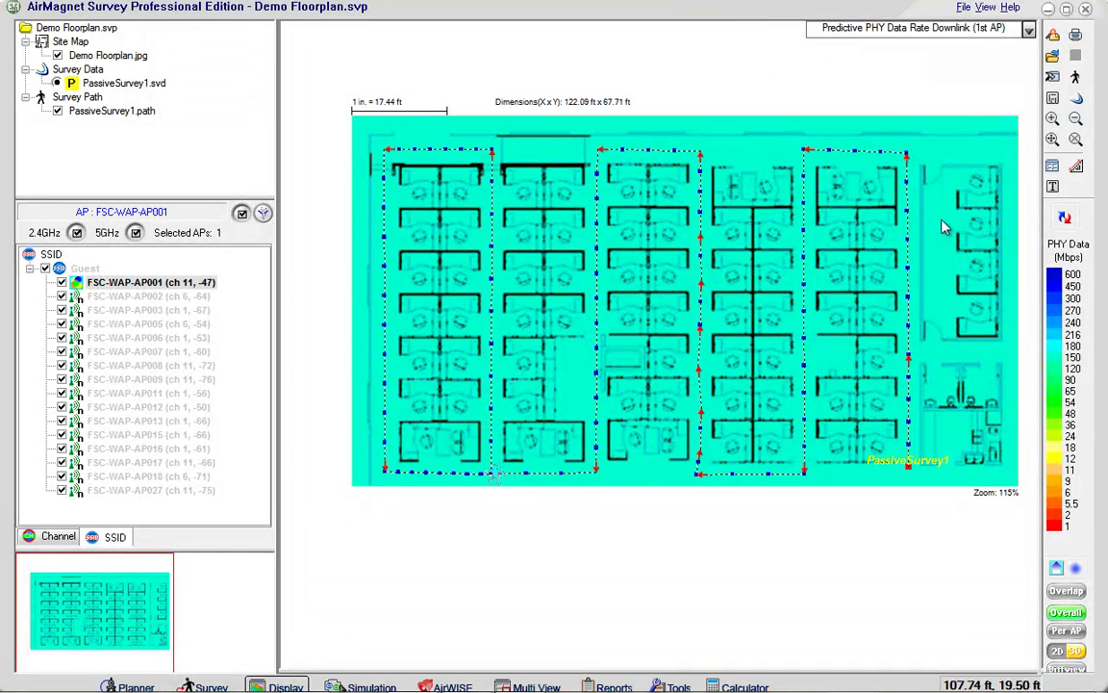
Show the 802.11n: AP Operating Mode heatmap and restrict it to the Mixed HT mode
left_click(1010, 30)
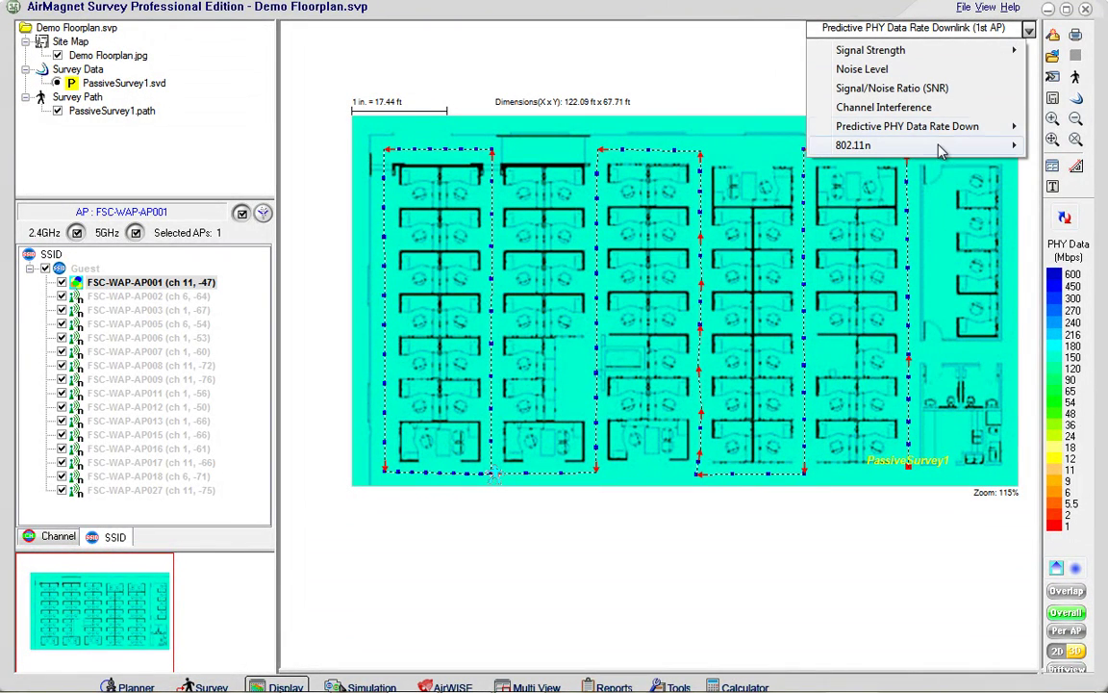
mouse_move(942, 149)
left_click(739, 149)
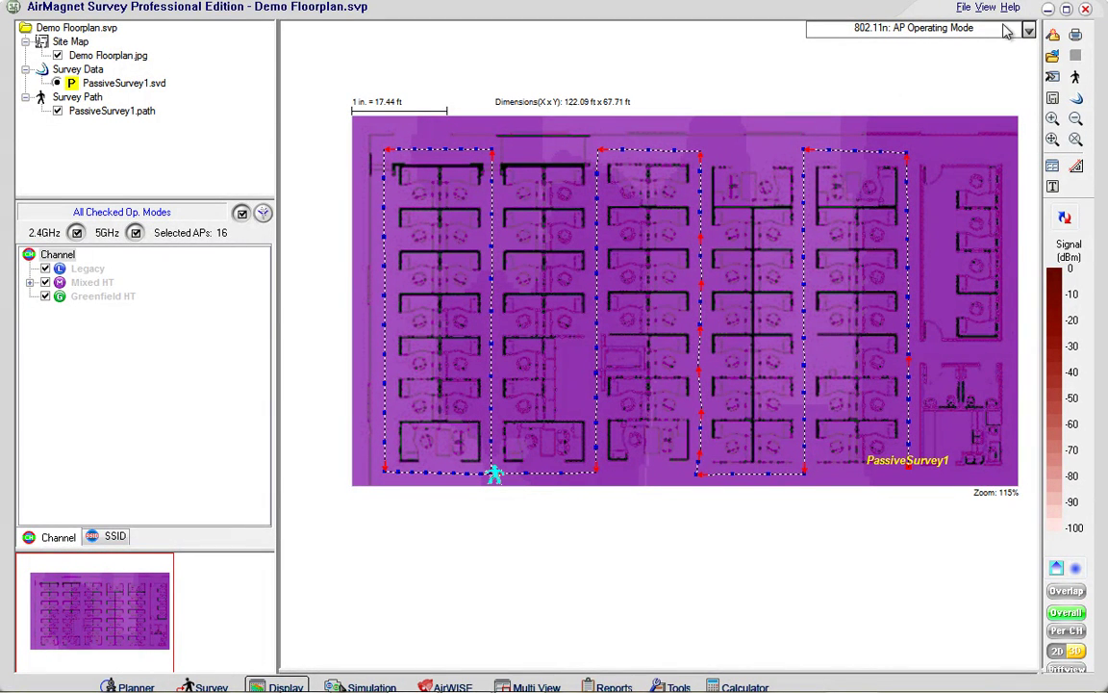
left_click(34, 286)
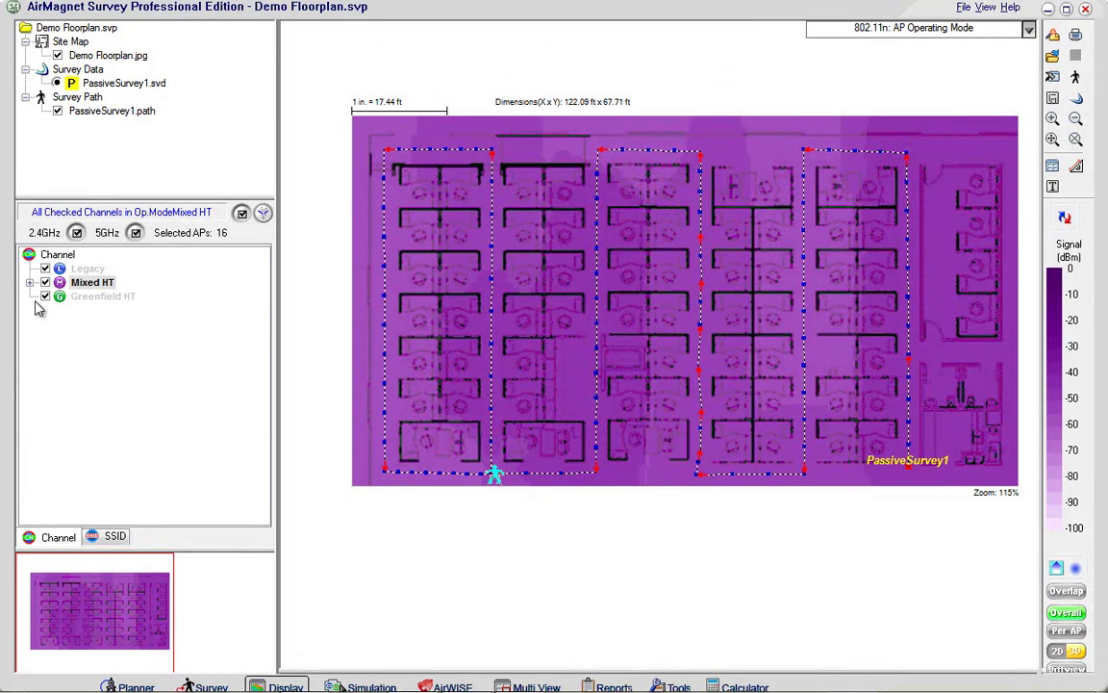
Show the 802.11n: Channel Width heatmap
left_click(1029, 30)
mouse_move(852, 144)
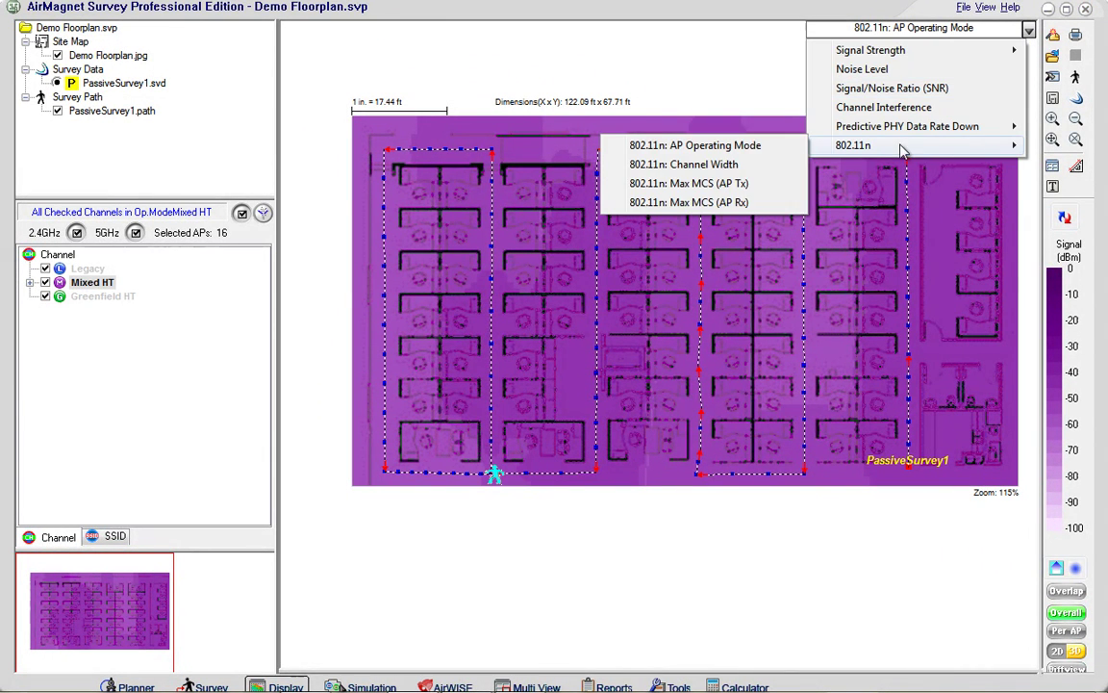
left_click(739, 165)
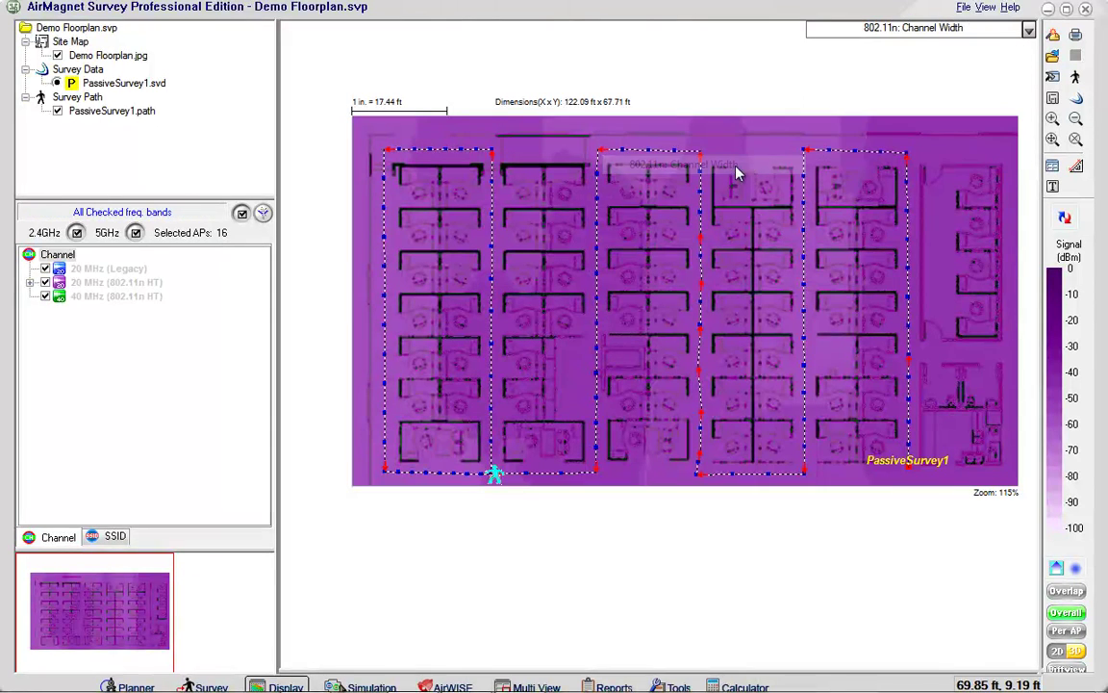
View the 802.11n: Max MCS (AP Tx) heatmap, followed by the 802.11n: Max MCS (AP Rx) heatmap
left_click(987, 36)
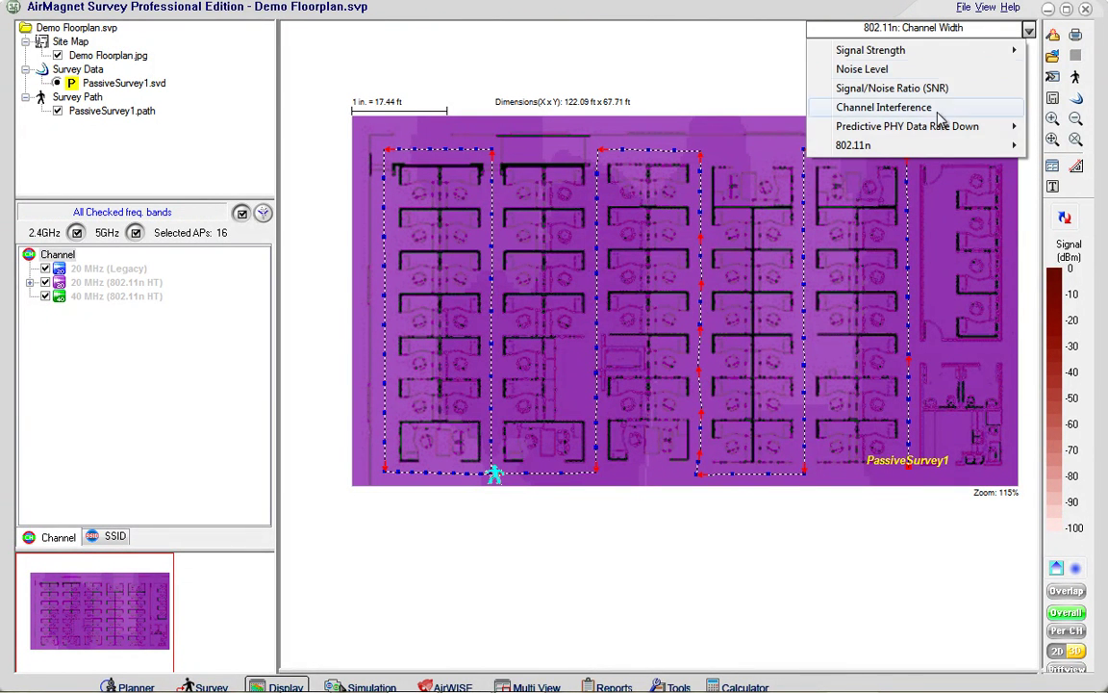
mouse_move(914, 145)
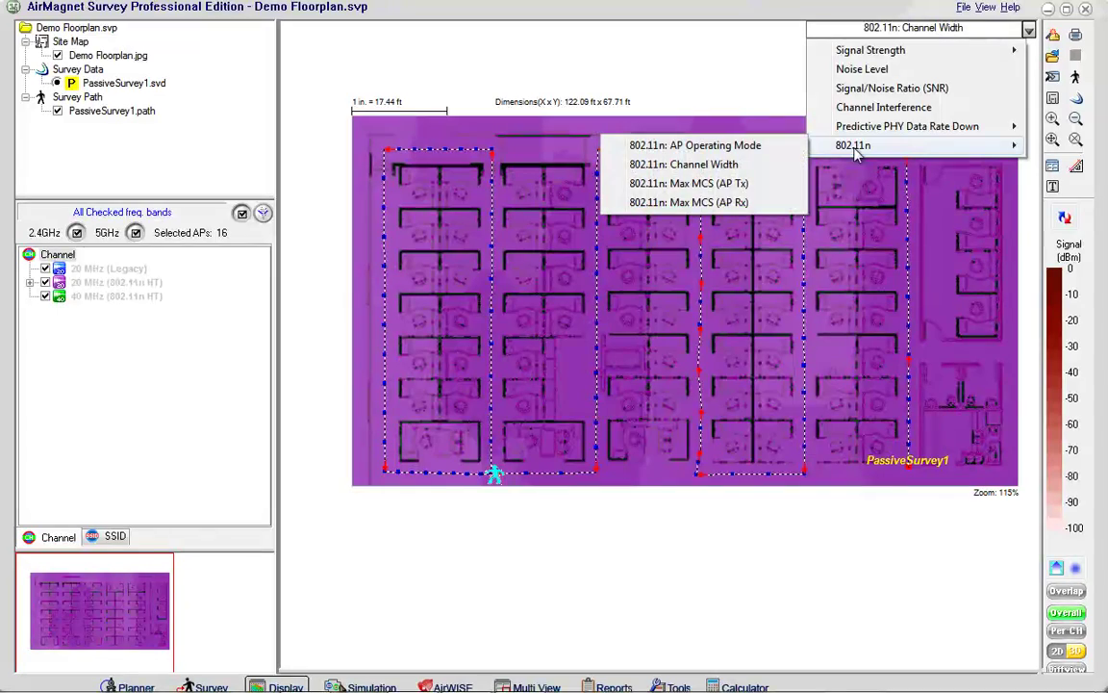
left_click(738, 186)
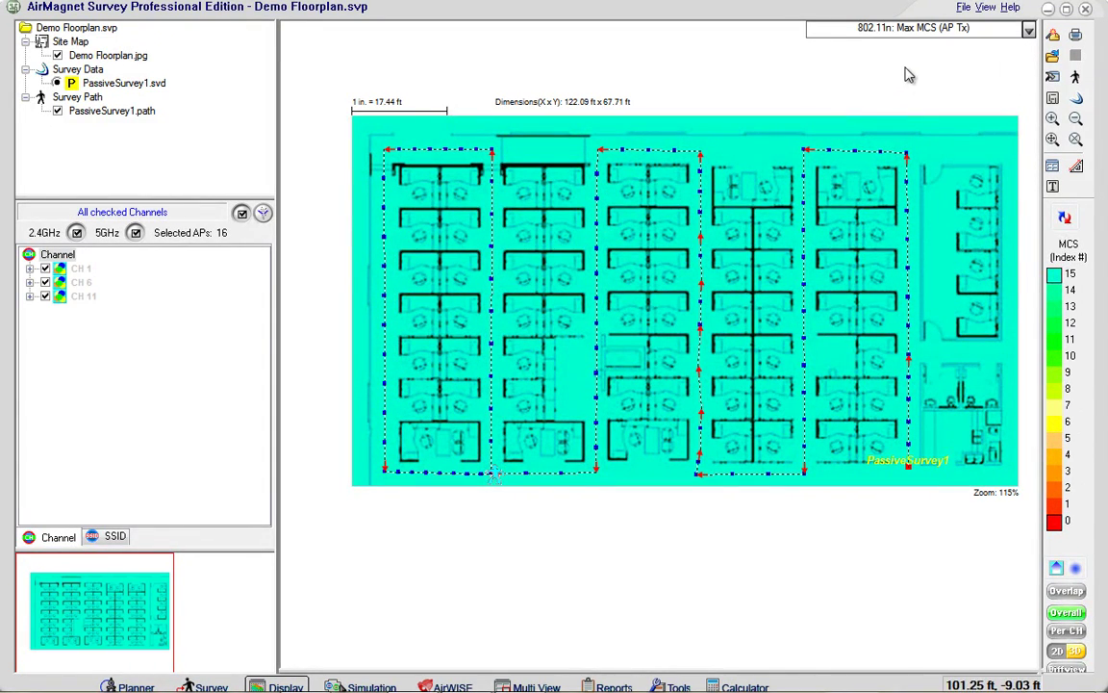
left_click(939, 32)
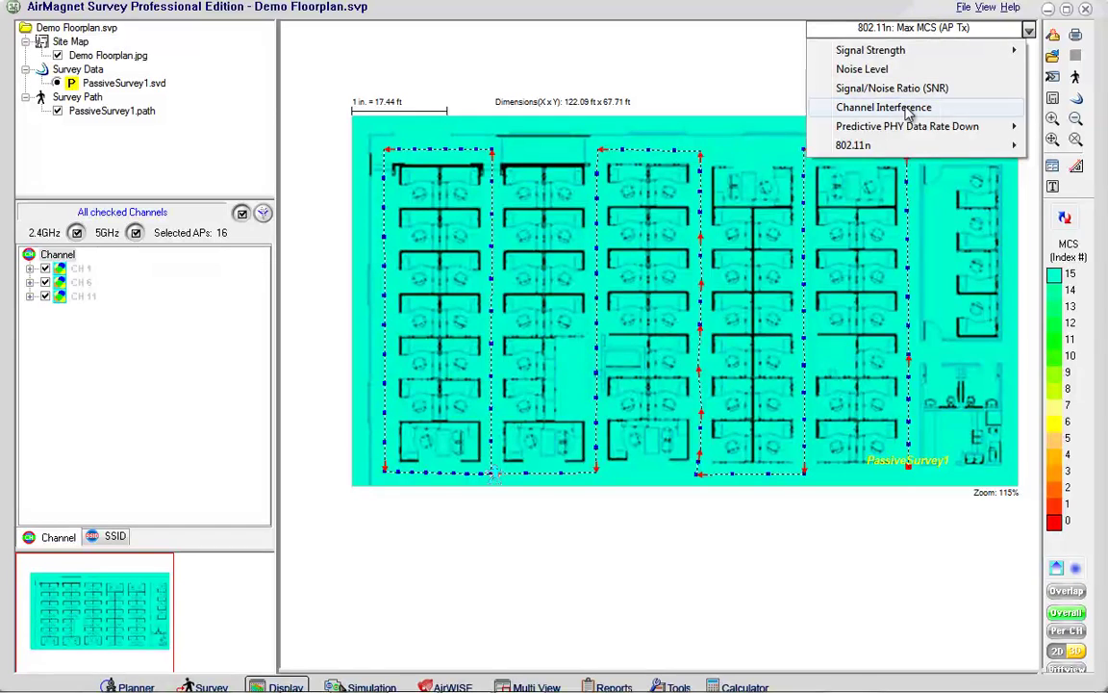
mouse_move(863, 144)
left_click(751, 206)
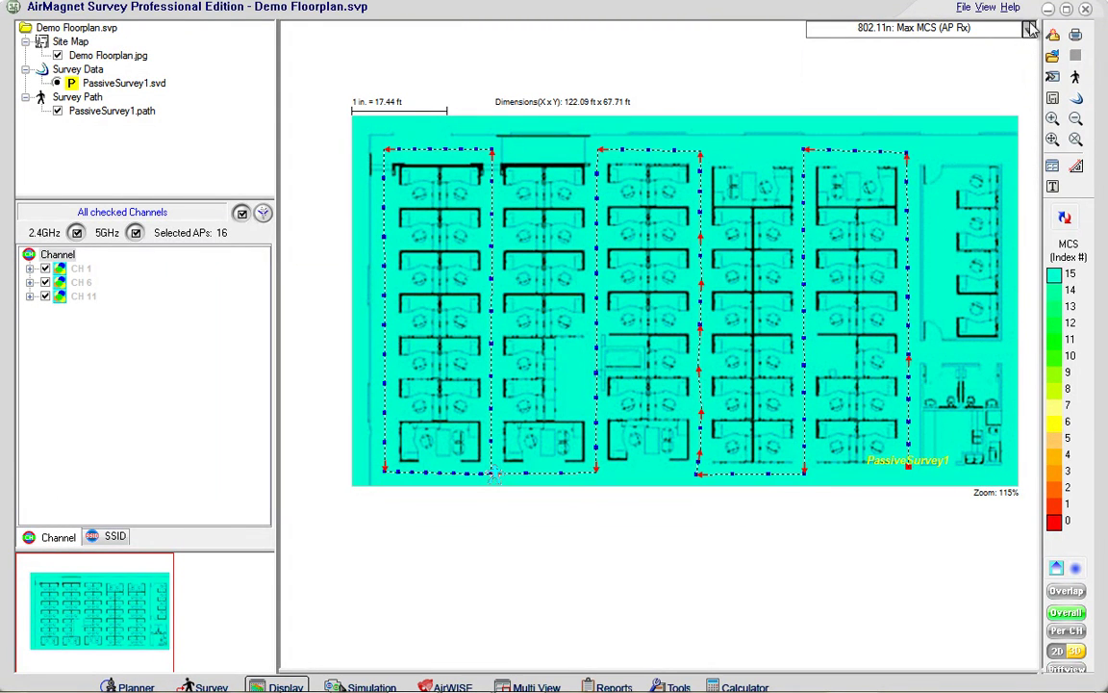
Show the Channel Interference heatmap for all checked channels and examine its severity in the floorplan's westernmost cubicle block
left_click(930, 29)
left_click(930, 106)
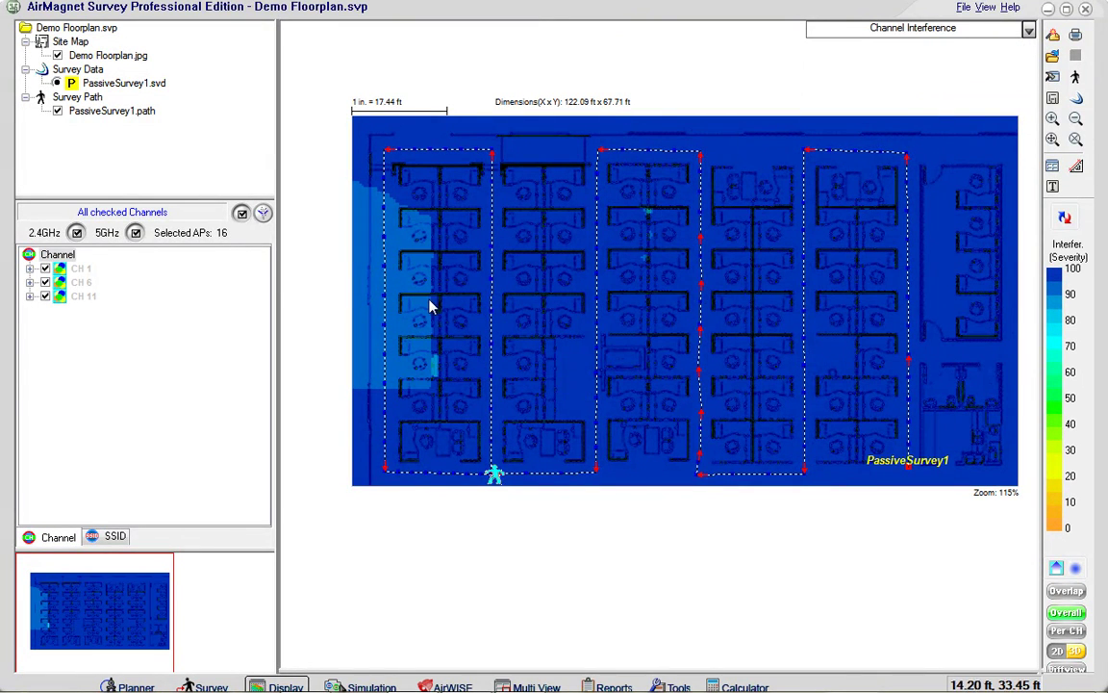
mouse_move(393, 294)
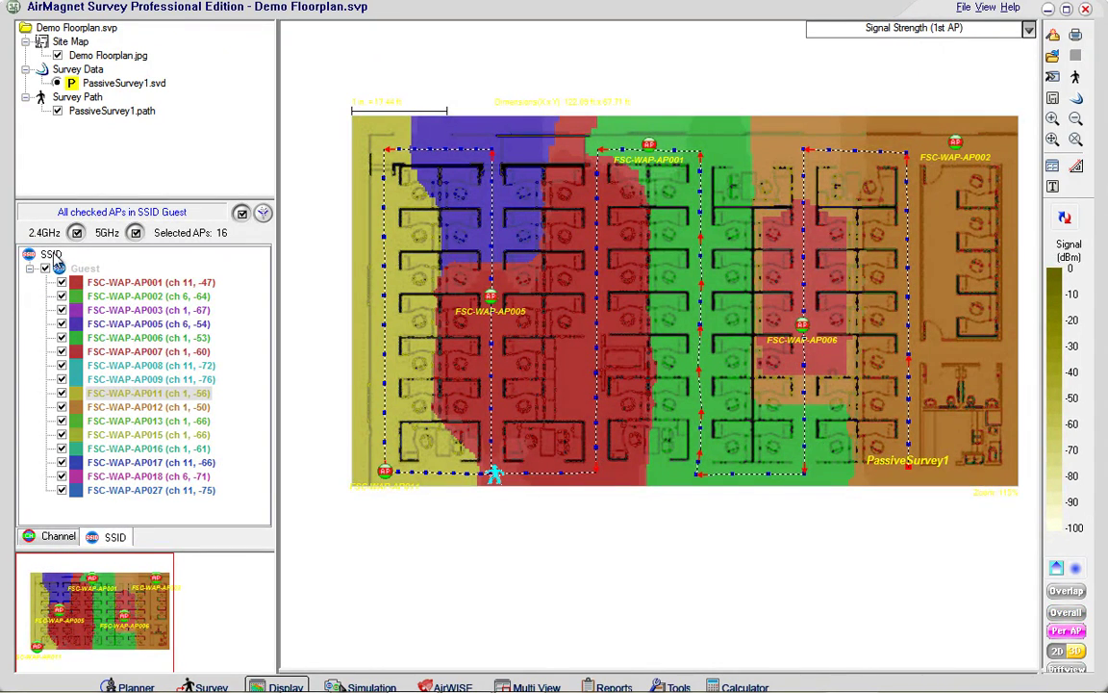
View the Signal Strength (1st AP) coverage by channel, including the individual access points on CH 1
left_click(60, 536)
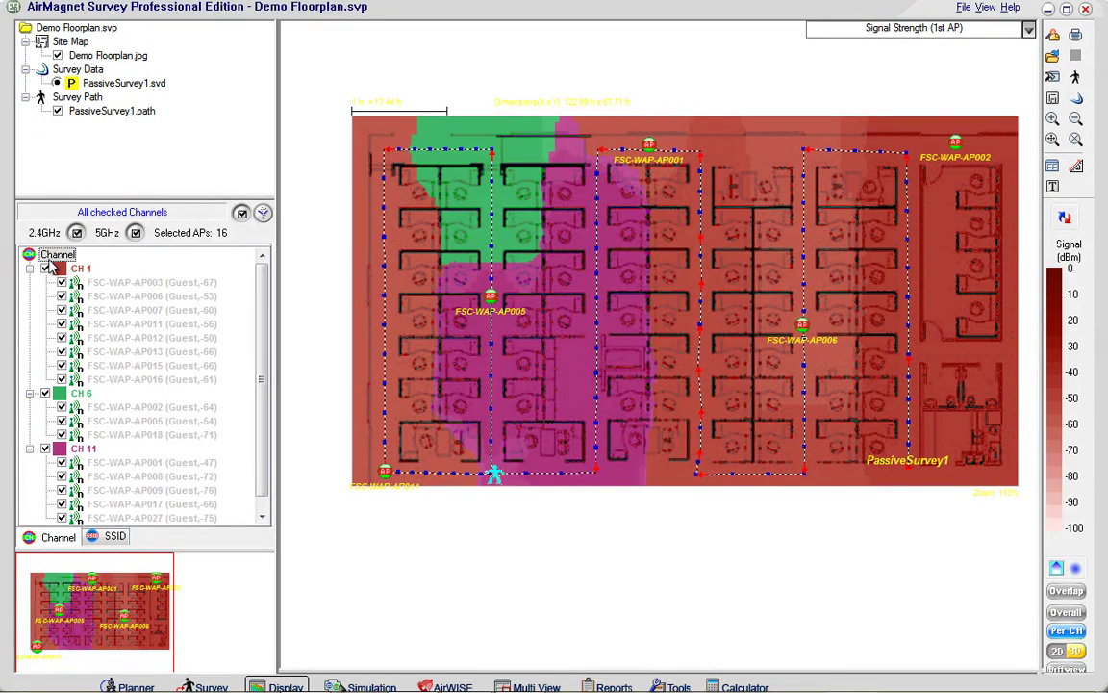
left_click(81, 269)
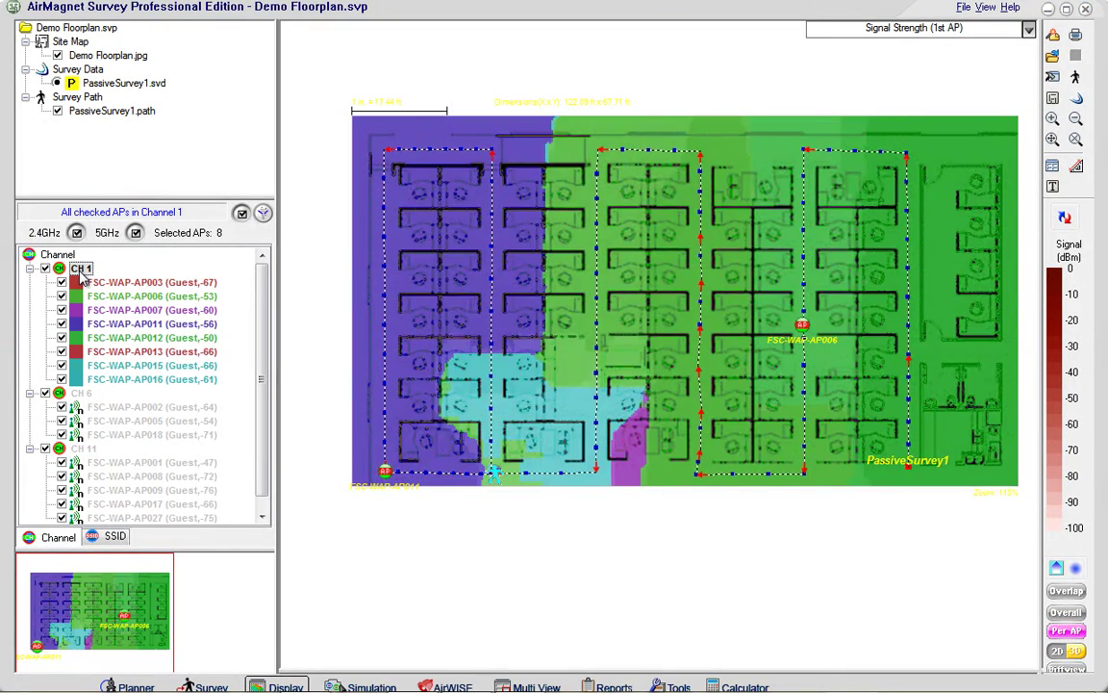
left_click(31, 254)
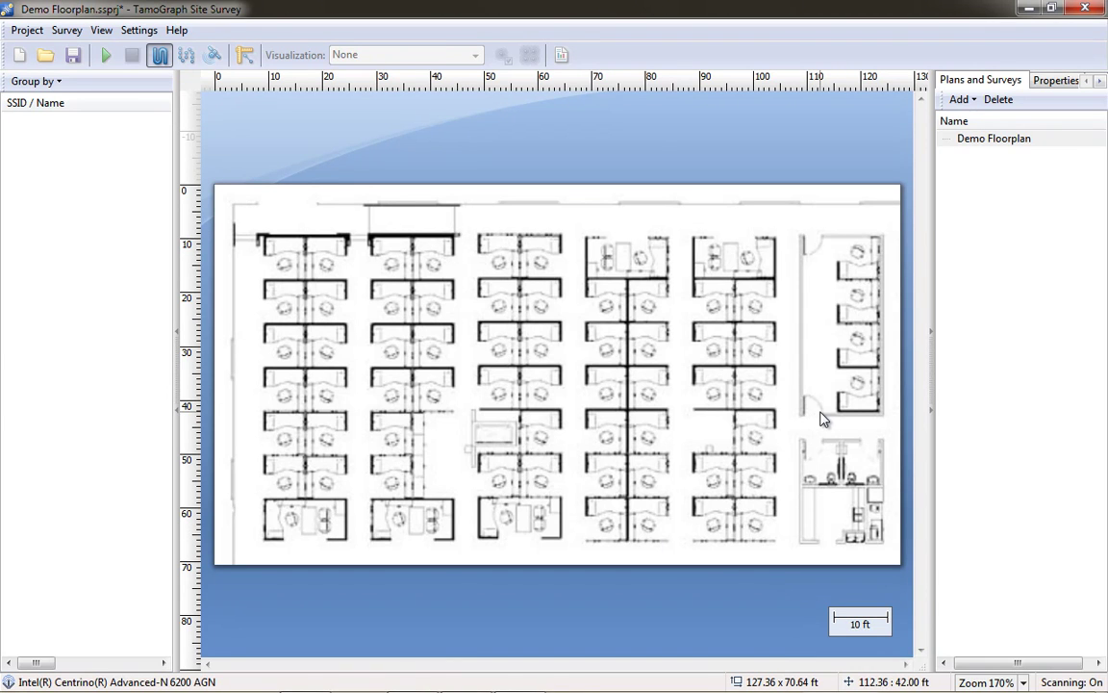
In TamoGraph Site Survey, install the monitoring driver for the compatible ORiNOCO 802.11n USB adapter and close the installation guide
left_click(136, 31)
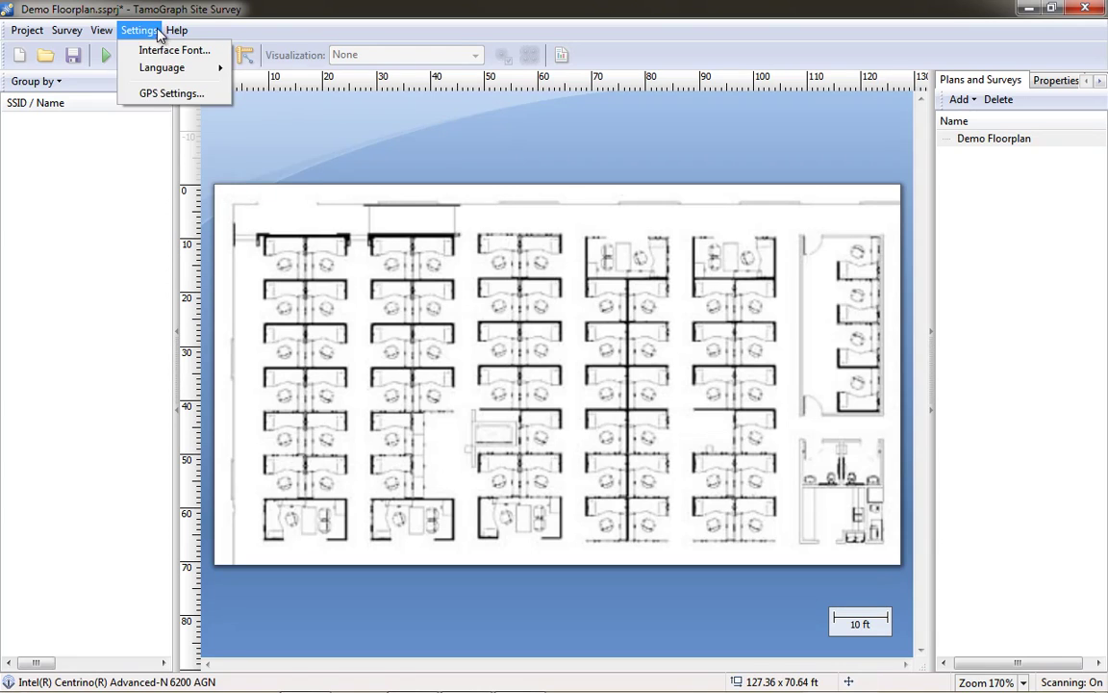
mouse_move(173, 31)
left_click(218, 93)
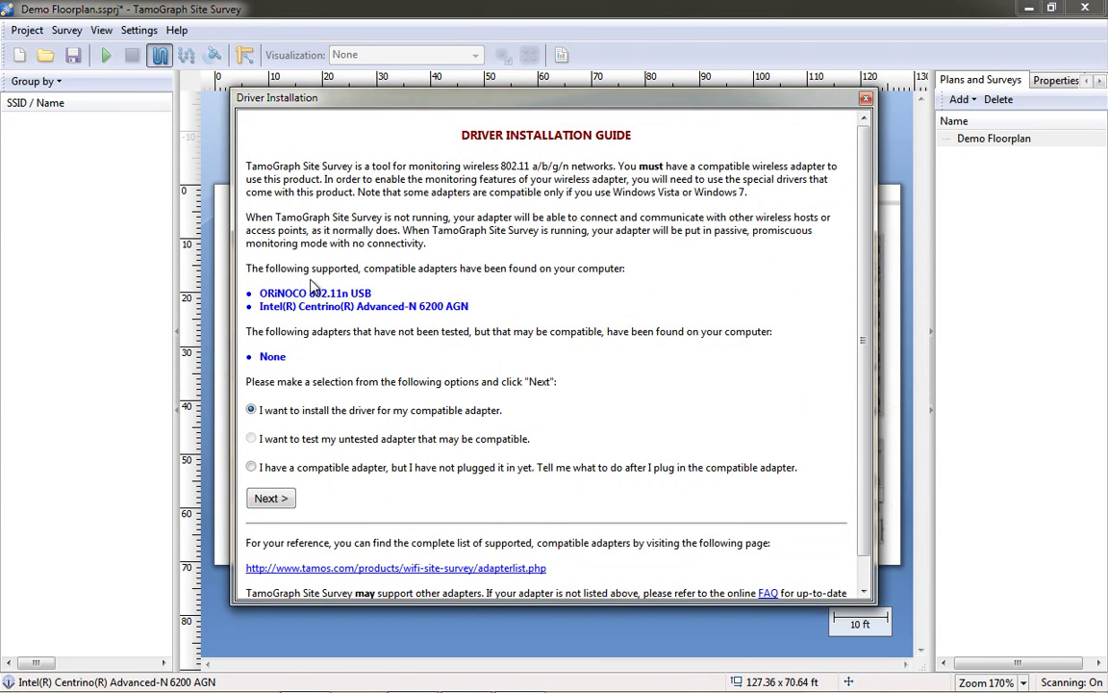
left_click(272, 498)
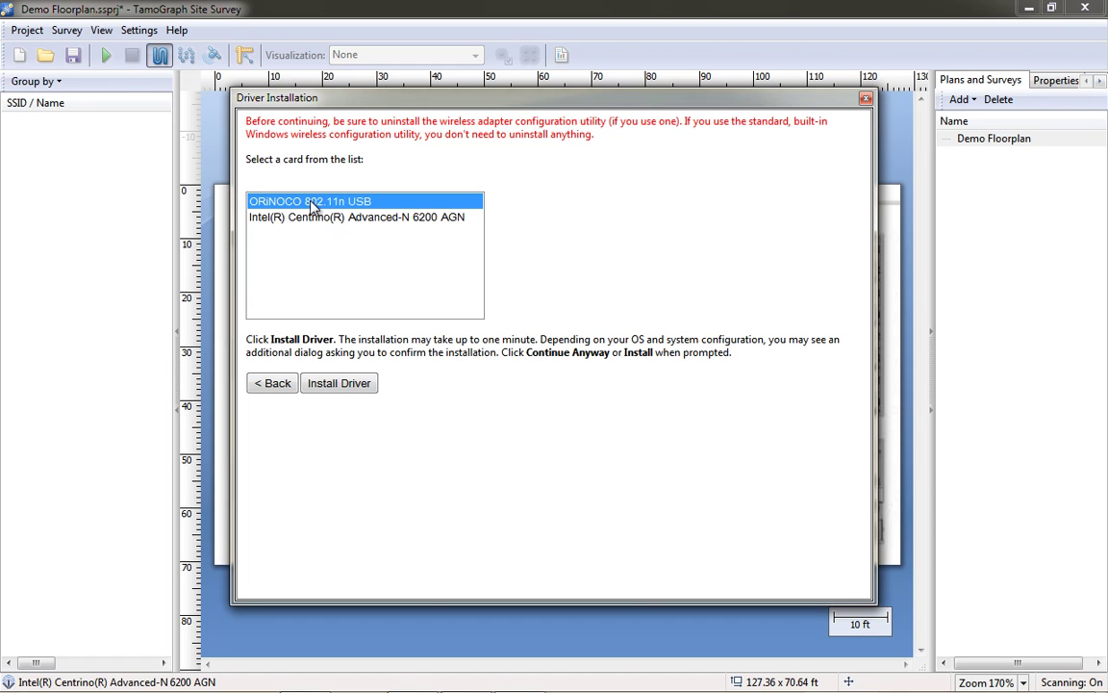
left_click(332, 385)
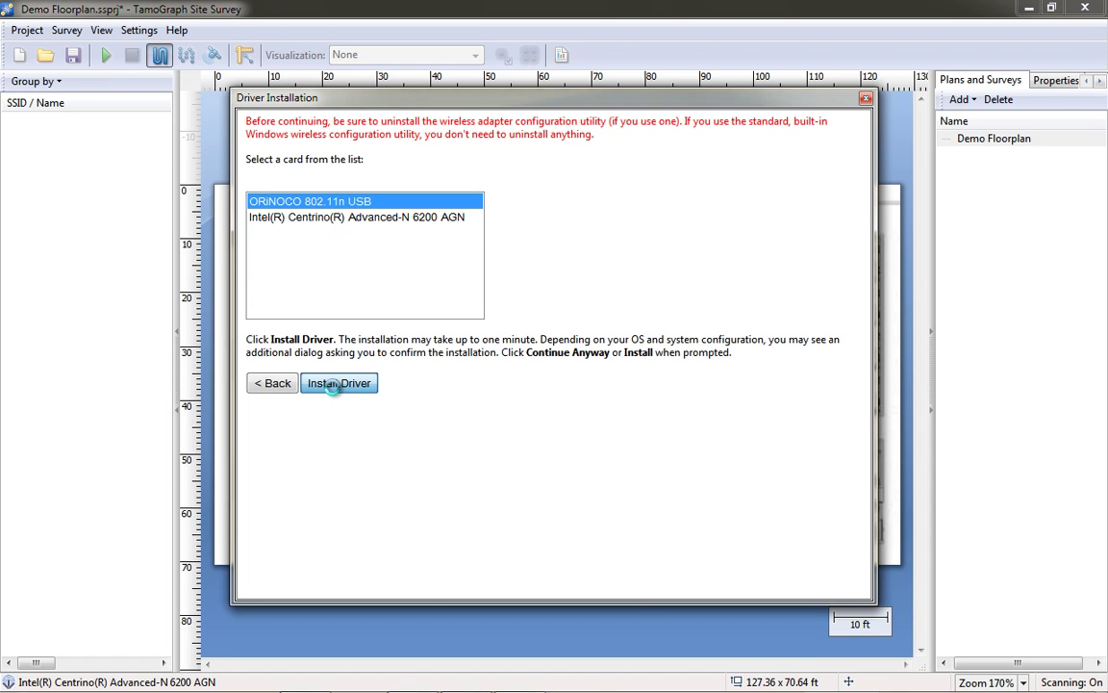
left_click(626, 354)
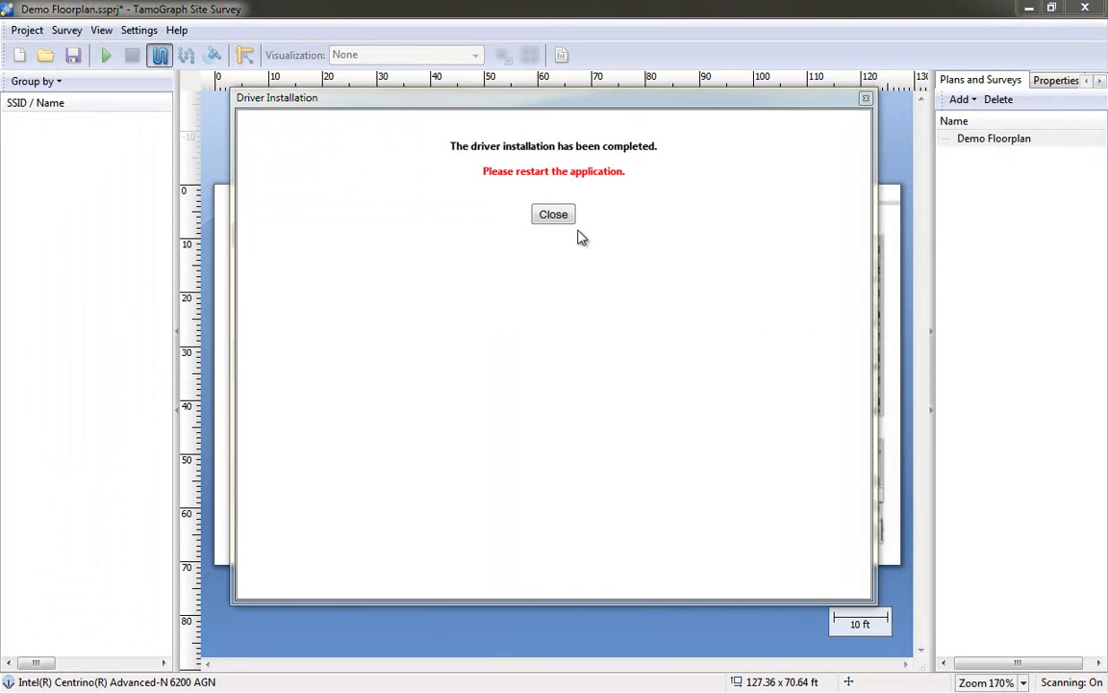
left_click(560, 218)
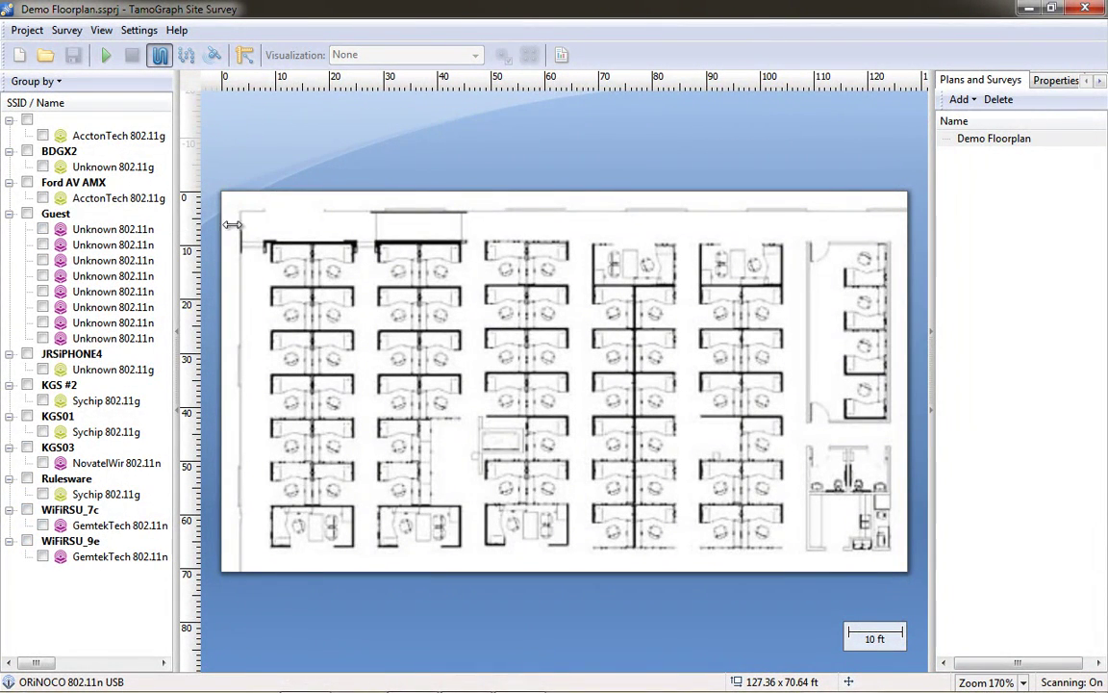
Widen the access point list, and record a new survey winding through the cubicle aisles from the southeast end to the southwest corridor
left_click_drag(234, 224, 245, 224)
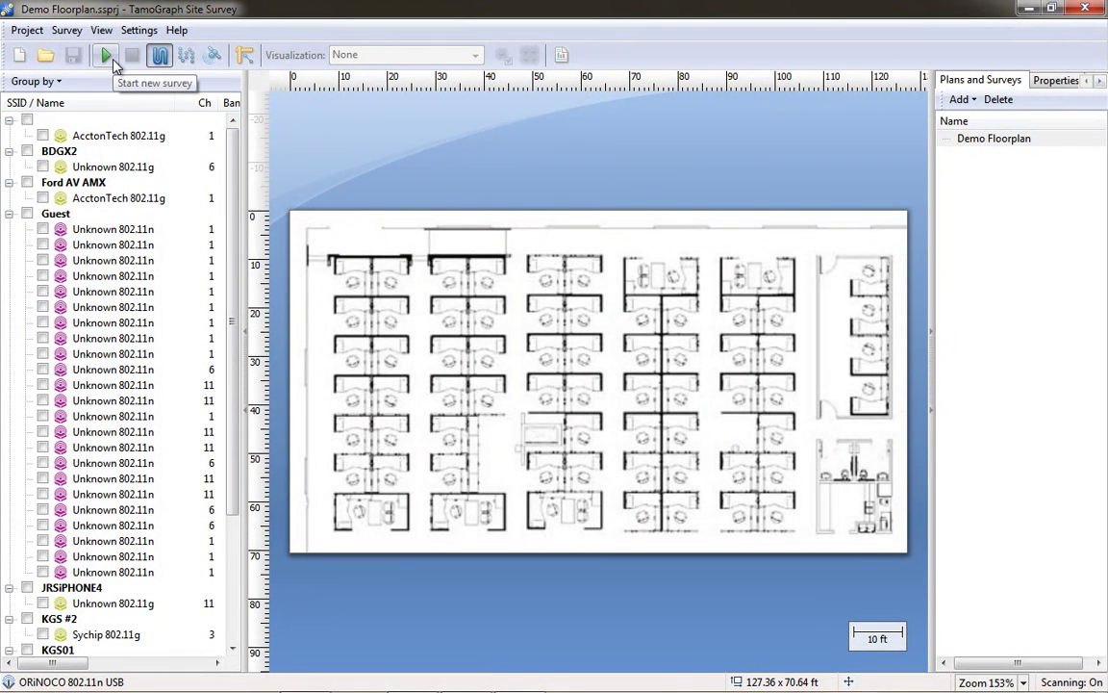
left_click(108, 56)
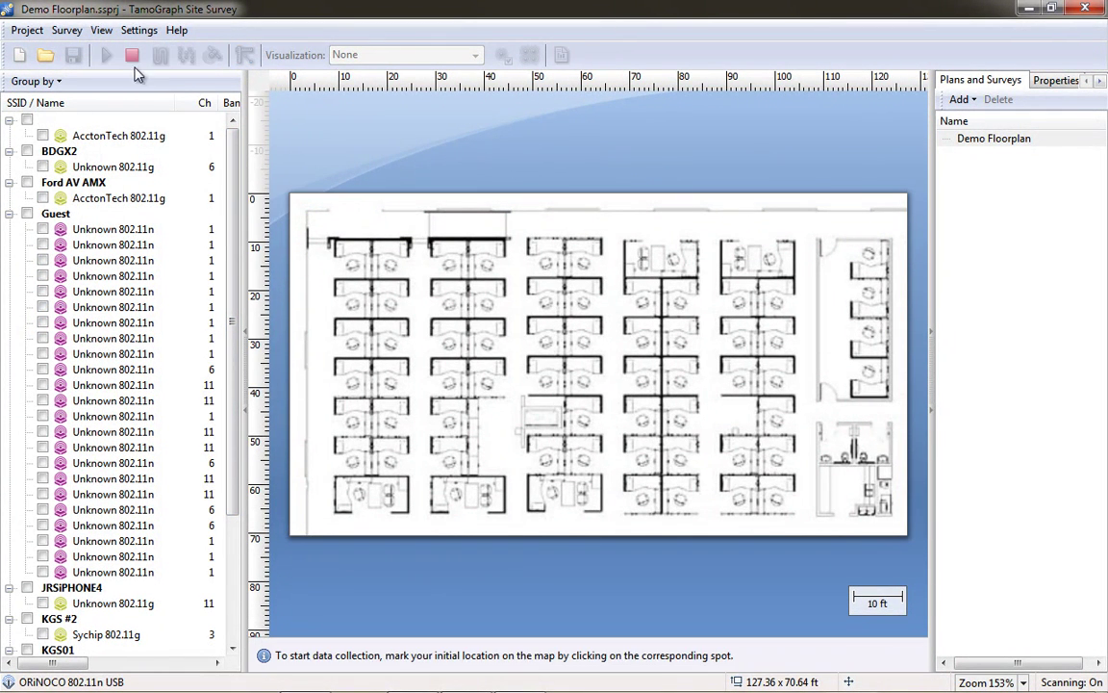
left_click(804, 523)
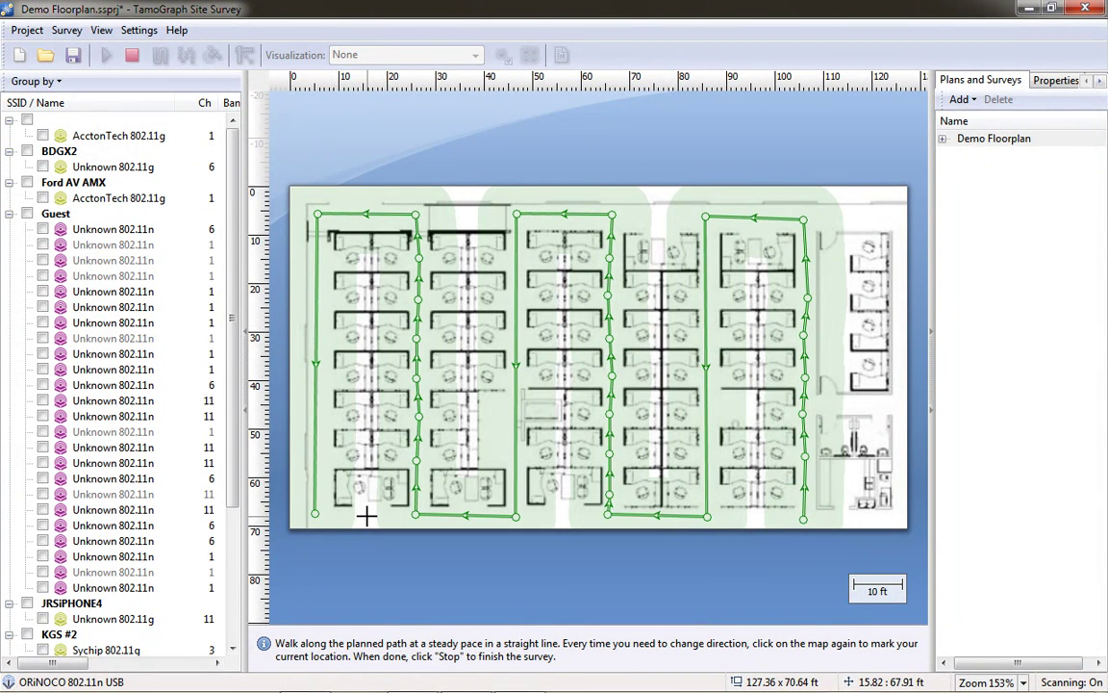
left_click(366, 514)
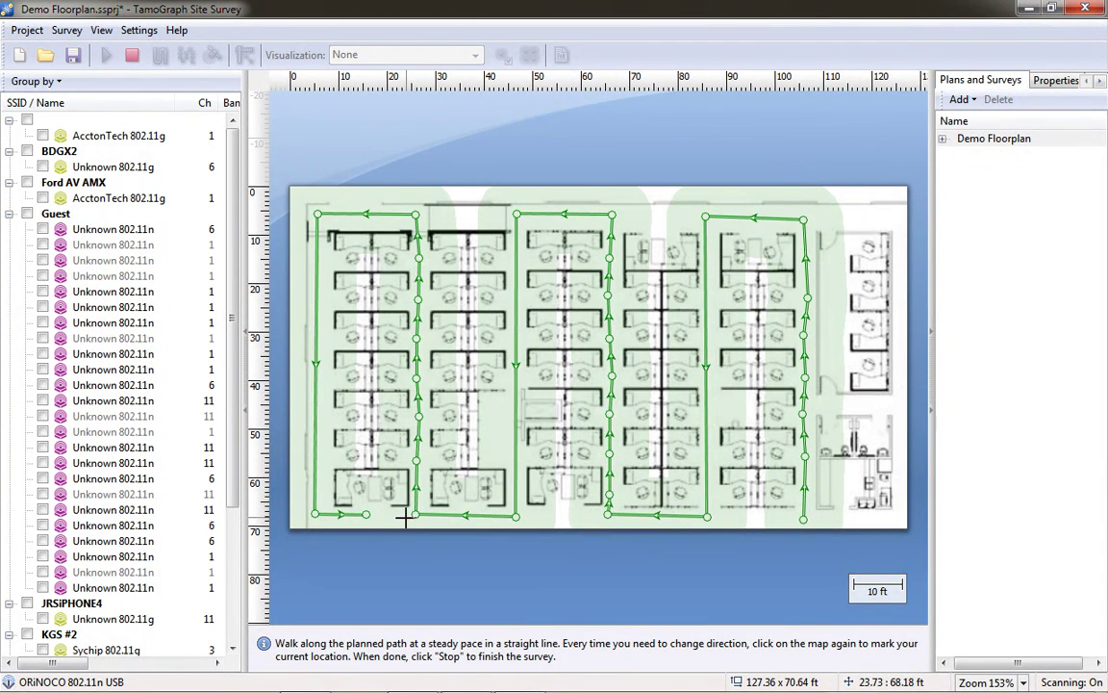
left_click(405, 517)
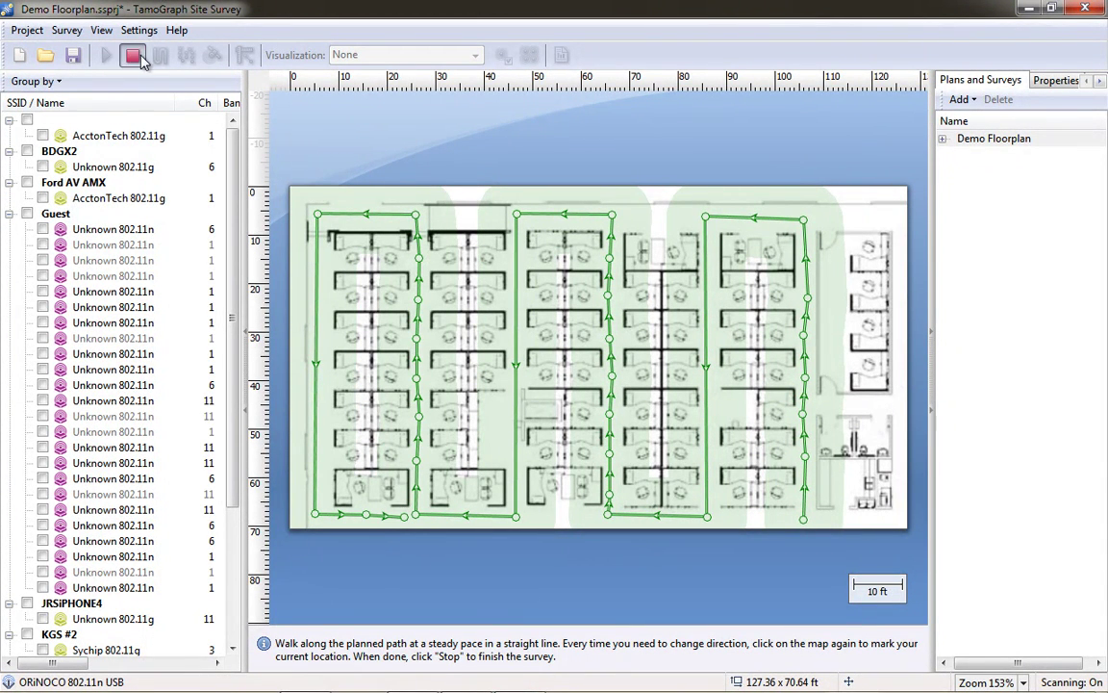
left_click(140, 60)
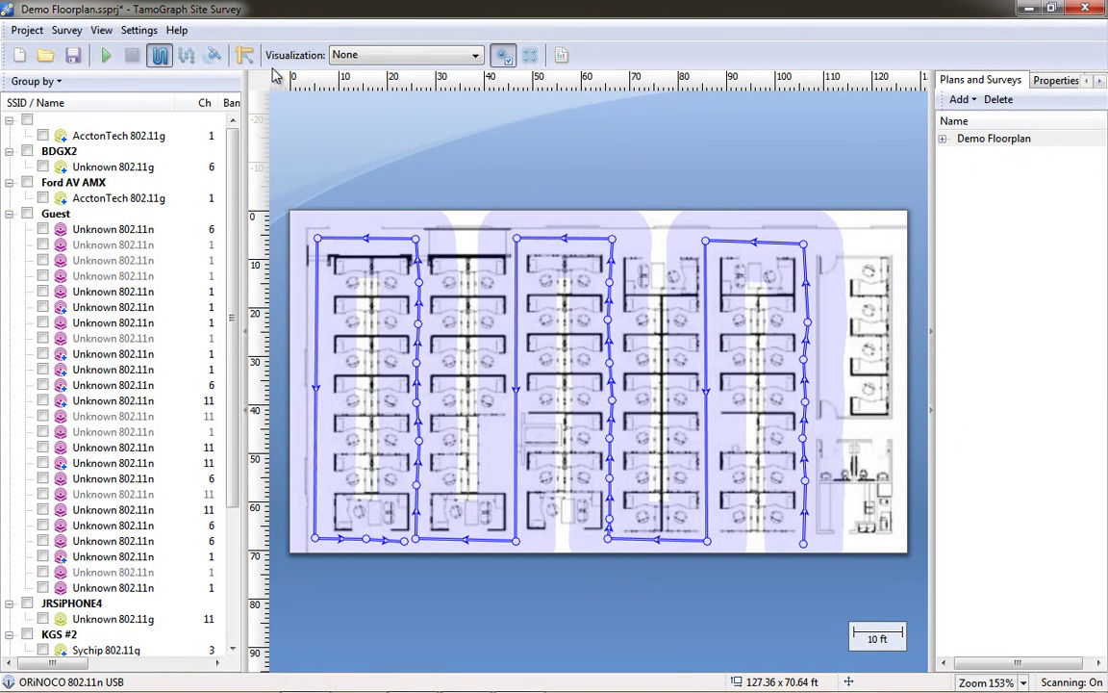
Select all access points under the Guest SSID for visualization
left_click(436, 56)
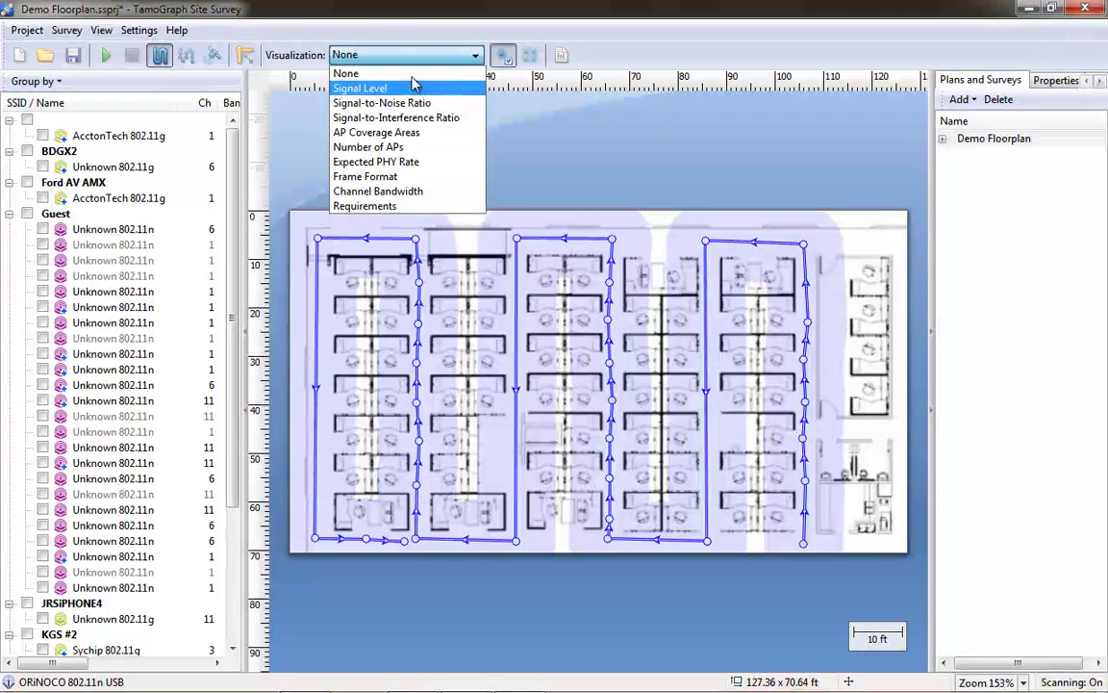
left_click(384, 21)
left_click(27, 213)
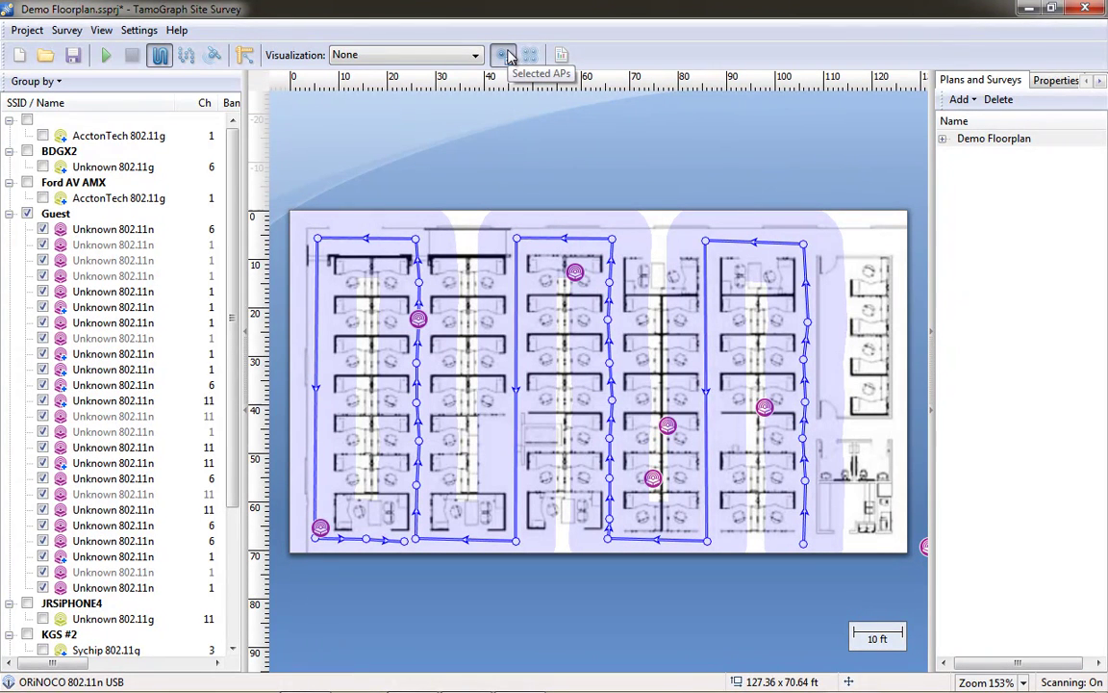
Visualize the Signal Level heatmap for the selected access points, followed by the Signal-to-Noise Ratio heatmap
left_click(460, 58)
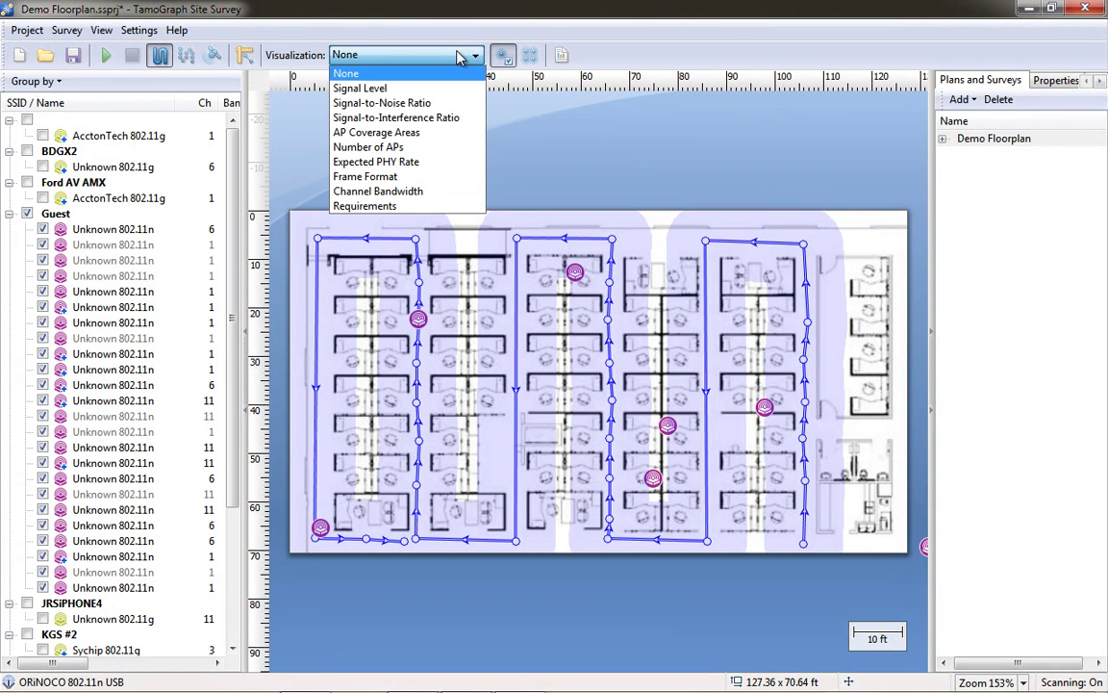
left_click(452, 89)
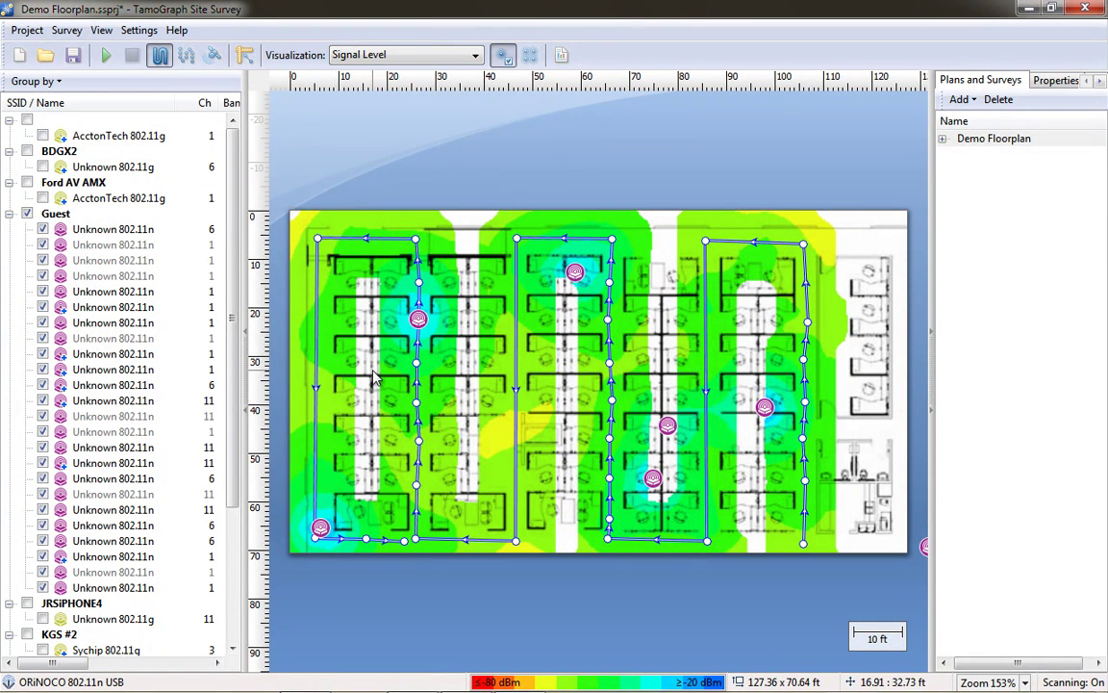
mouse_move(413, 369)
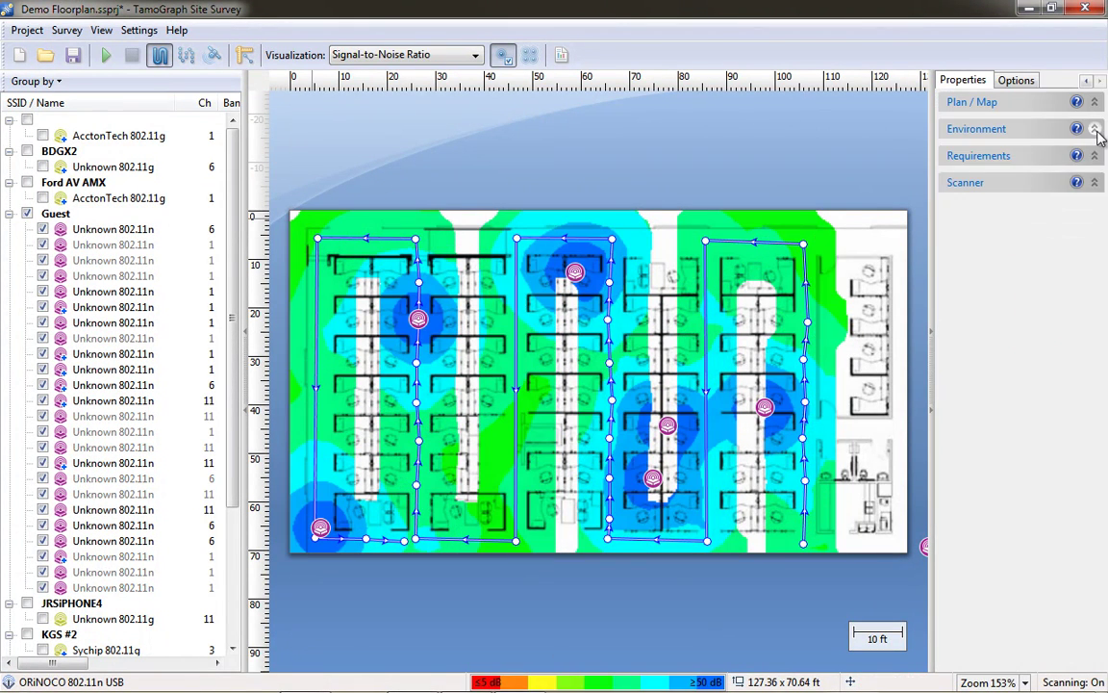
Enable extrapolation of data beyond the guess range in the floorplan's environment properties
left_click(1094, 129)
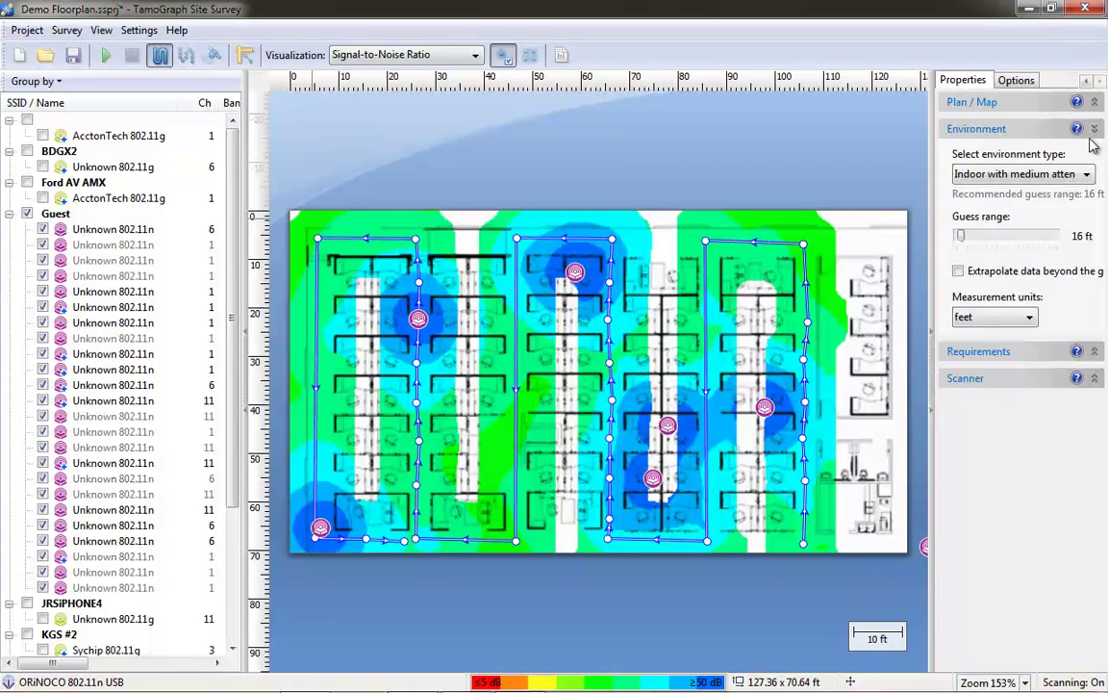
left_click(960, 271)
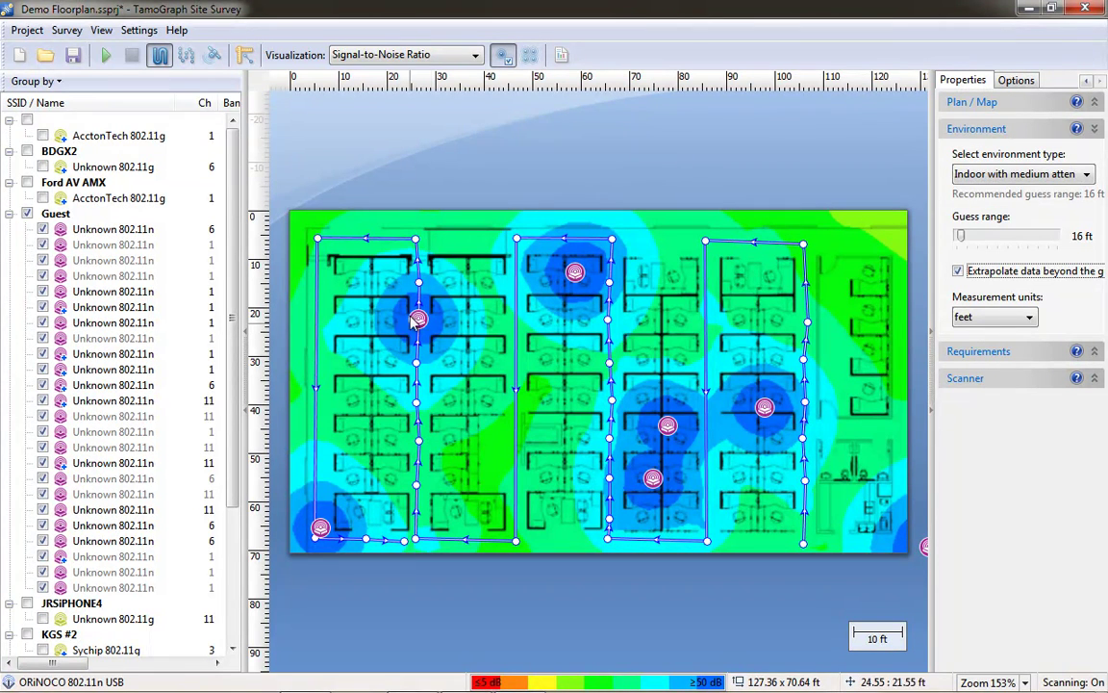
left_click(1071, 133)
Review the Signal Level and Signal-to-Noise Ratio heatmaps again with the extrapolated data
left_click(415, 55)
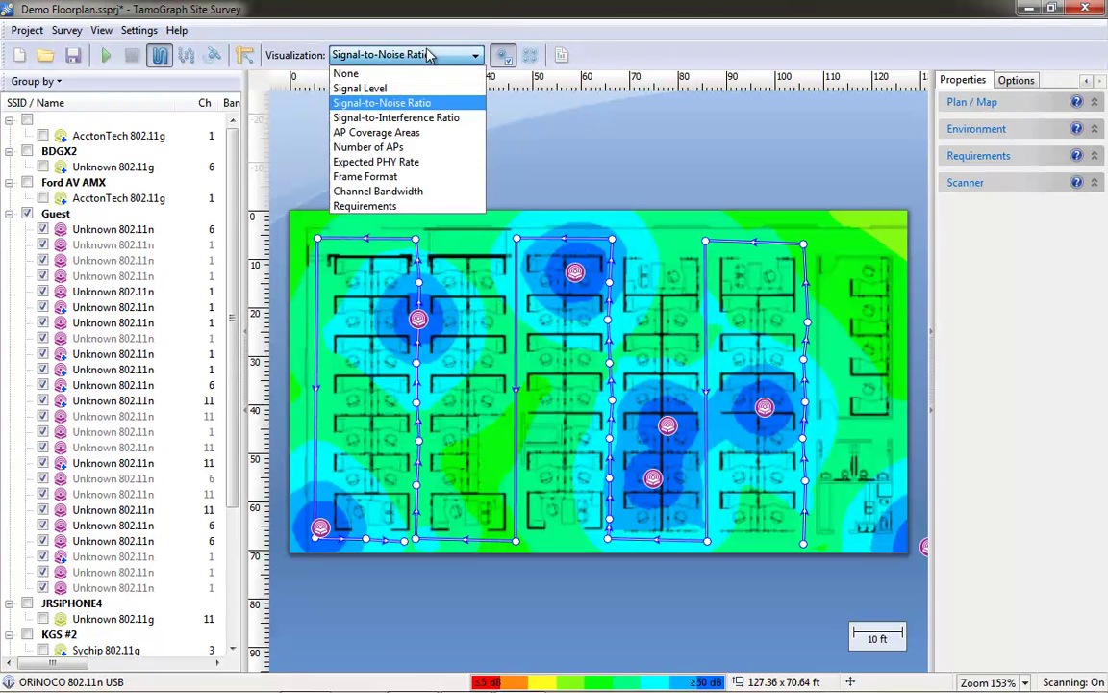
left_click(430, 89)
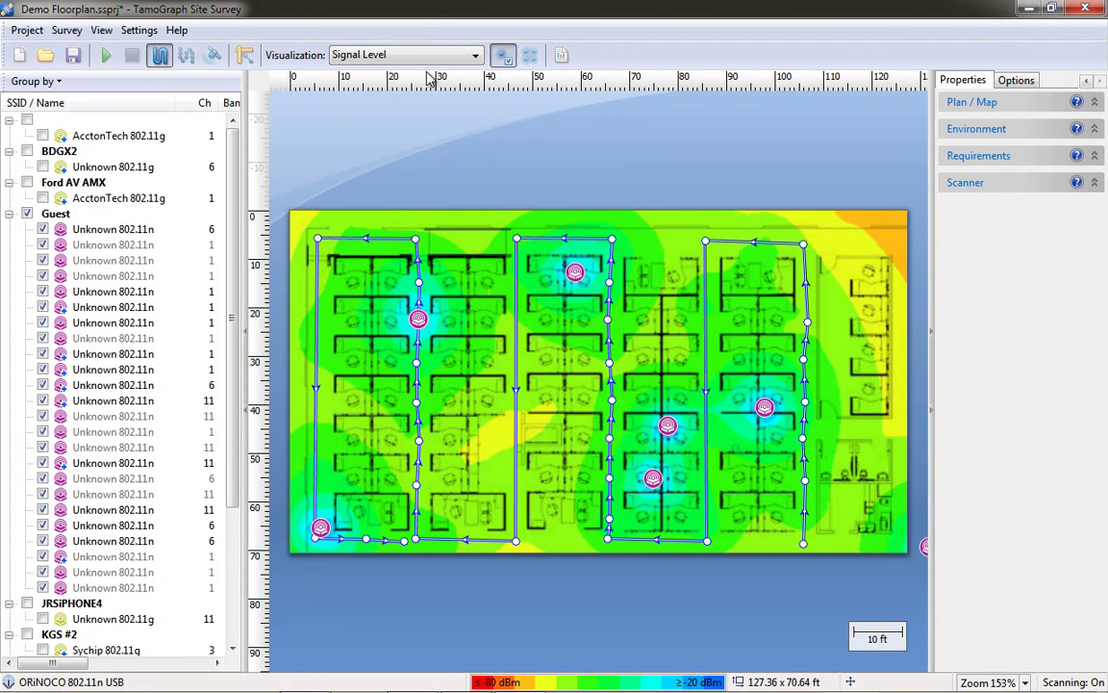
left_click(445, 59)
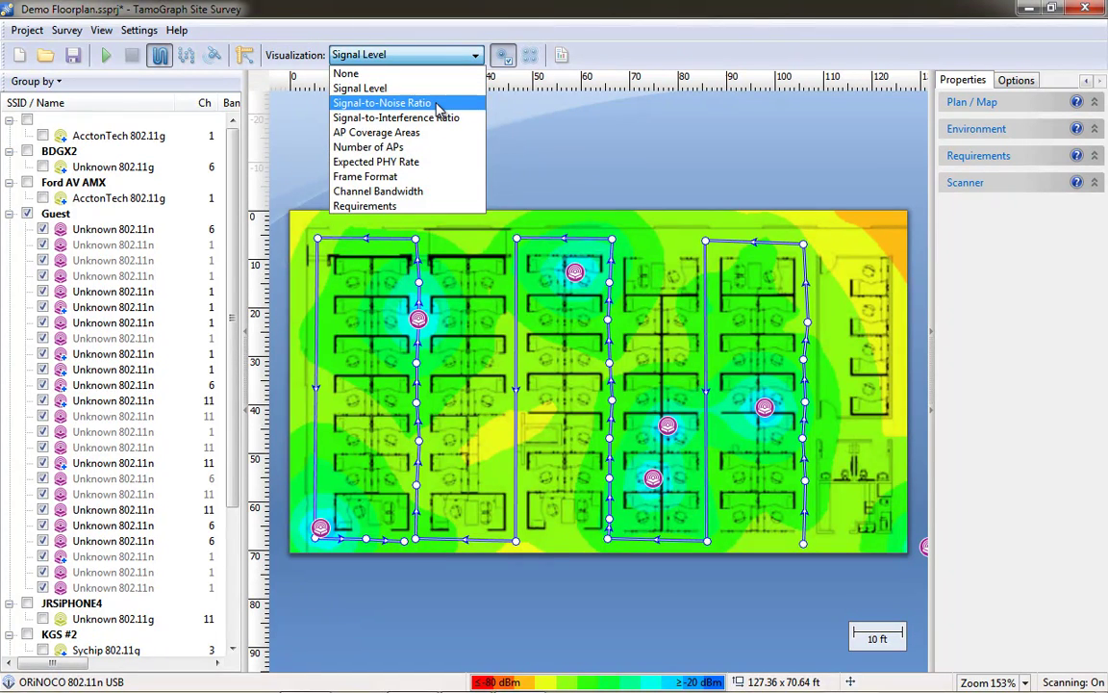
left_click(438, 104)
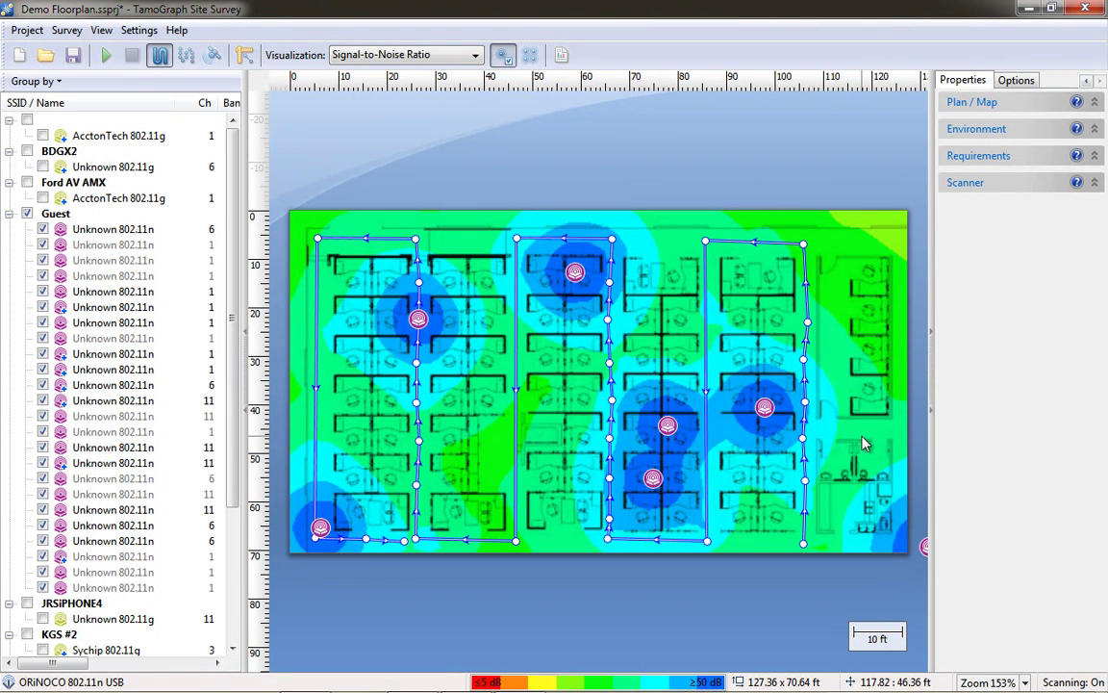
View the Signal-to-Interference Ratio heatmap and the AP Coverage Areas of the Guest access points
left_click(477, 55)
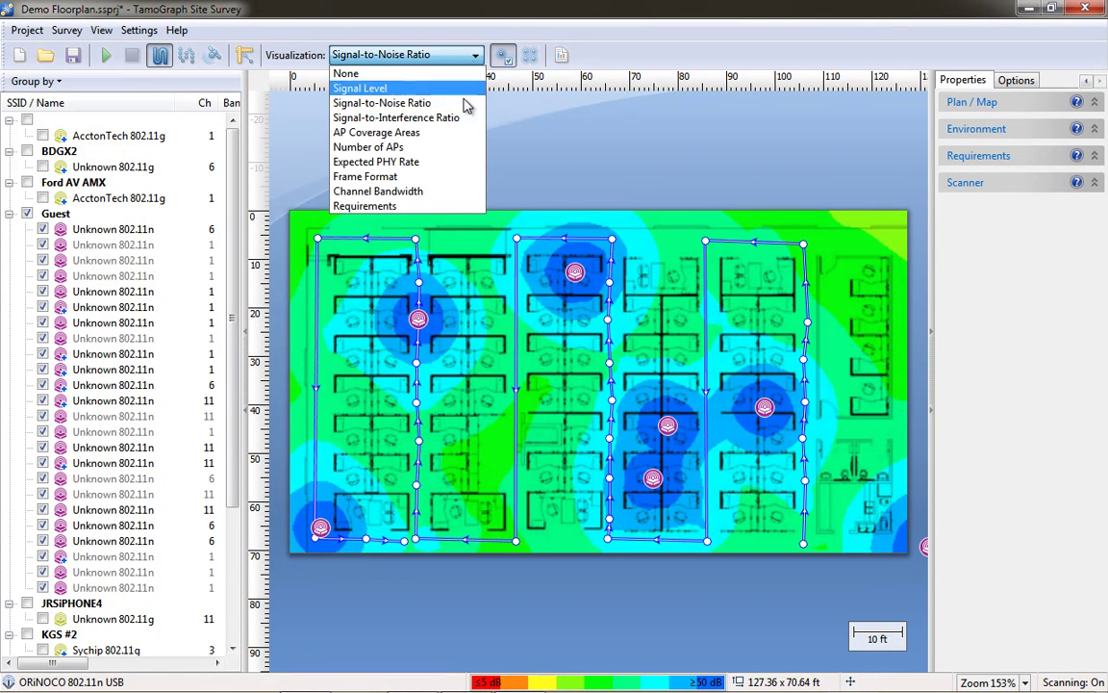
left_click(453, 116)
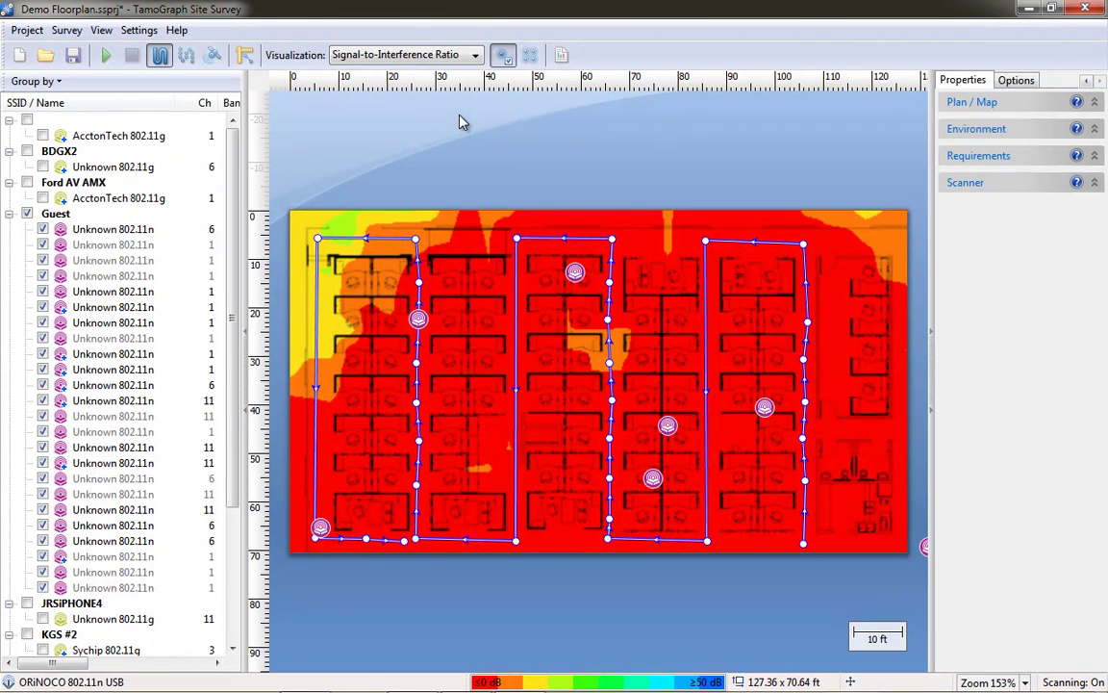
left_click(423, 55)
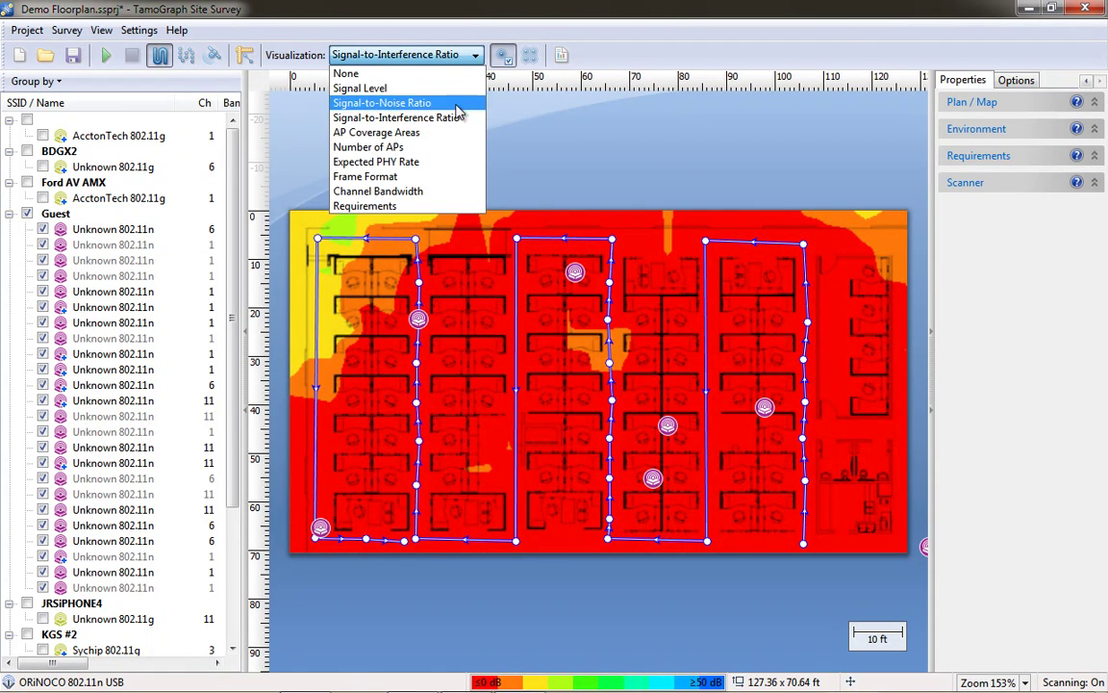
left_click(445, 133)
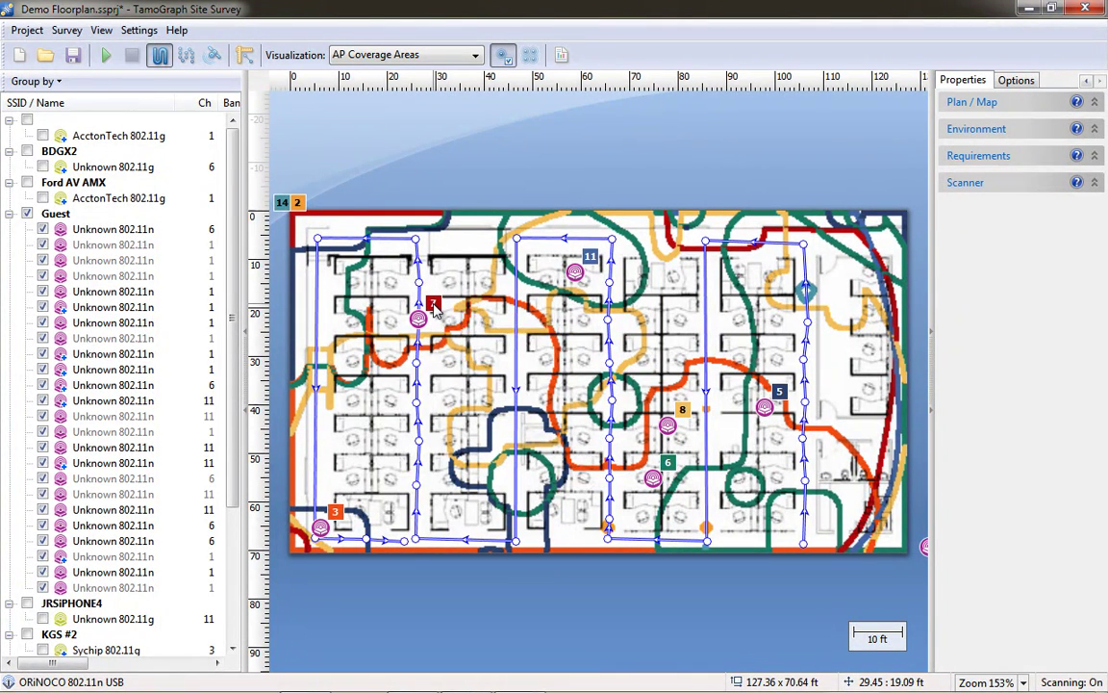
mouse_move(438, 353)
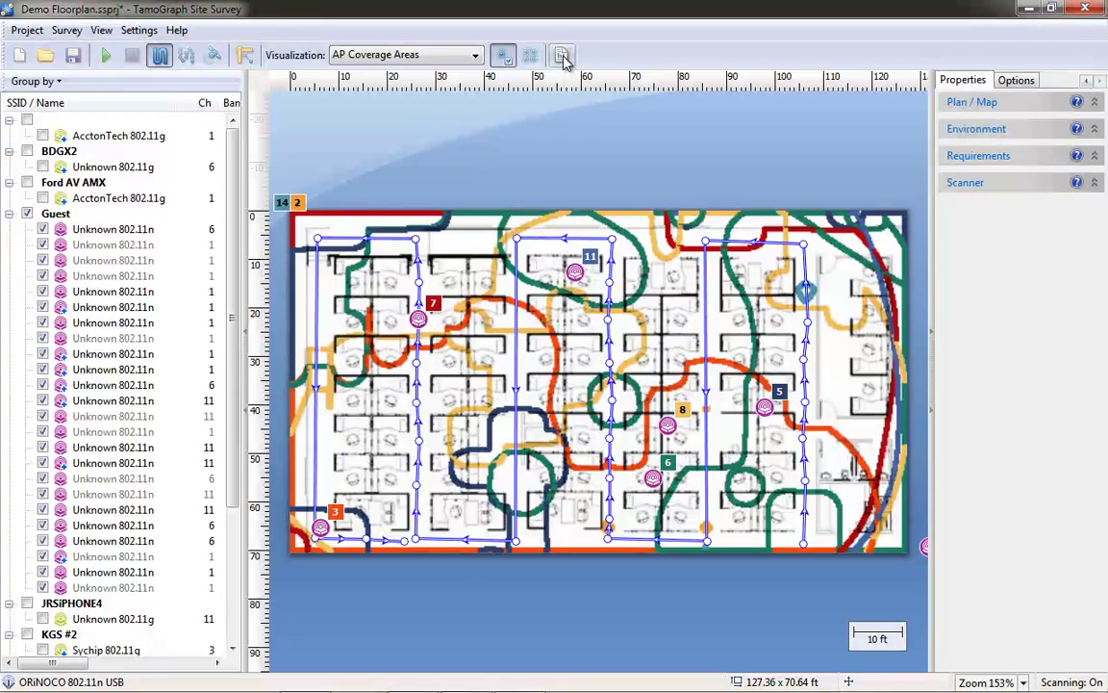
View the Number of APs and Expected PHY Rate visualizations on the floorplan
left_click(435, 58)
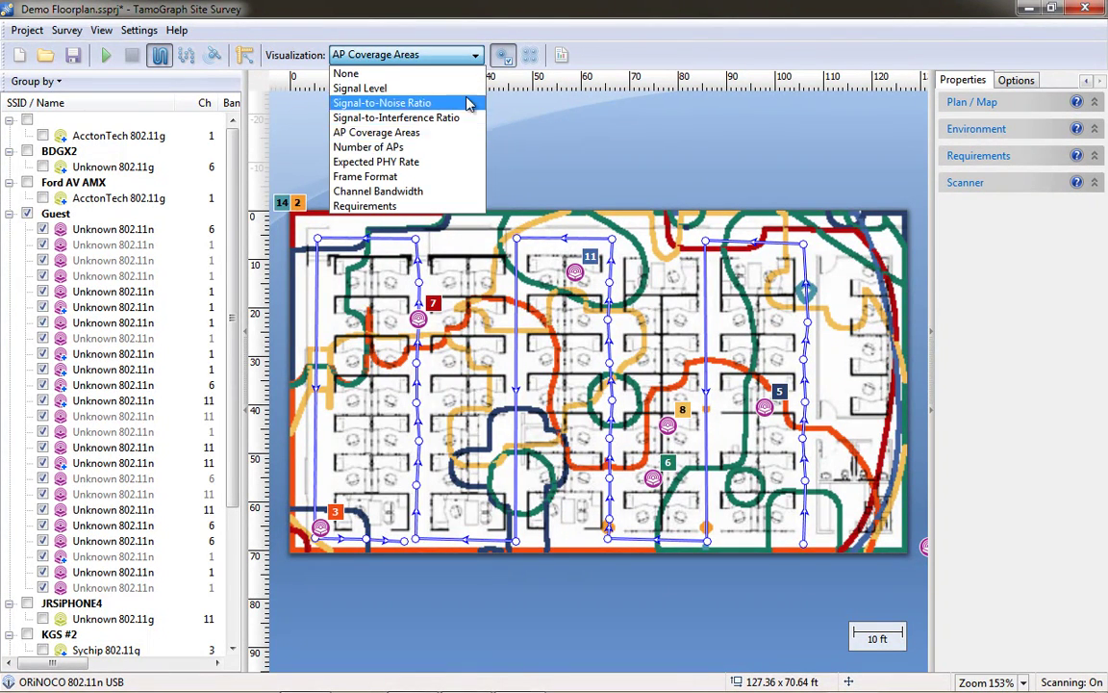
left_click(404, 146)
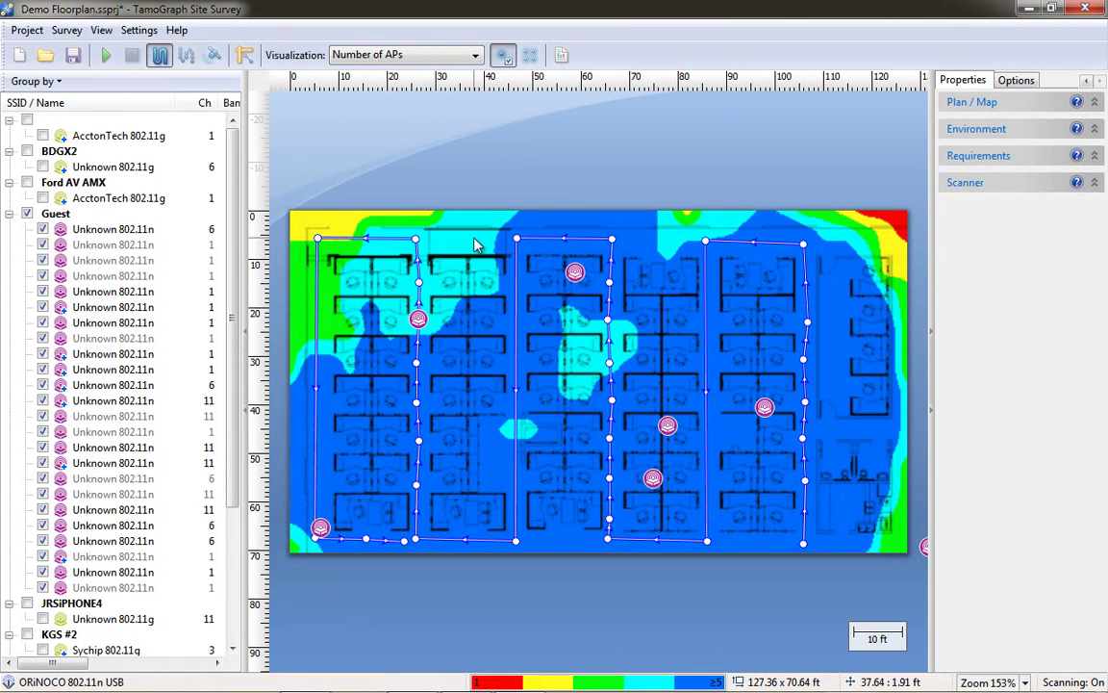
left_click(437, 55)
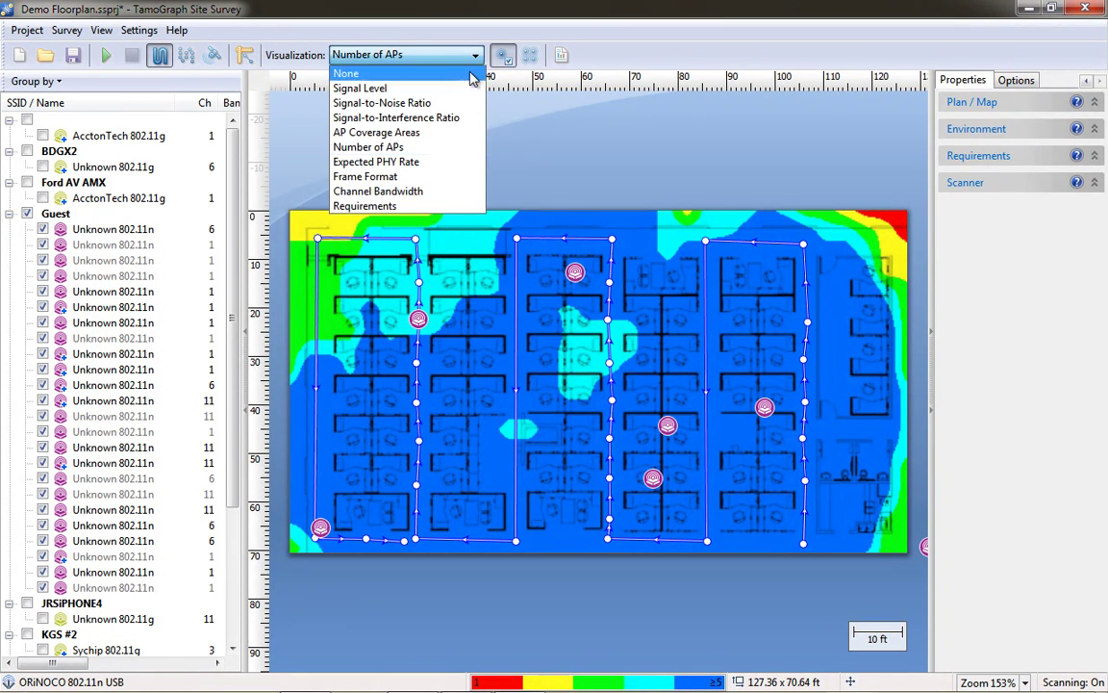
left_click(438, 166)
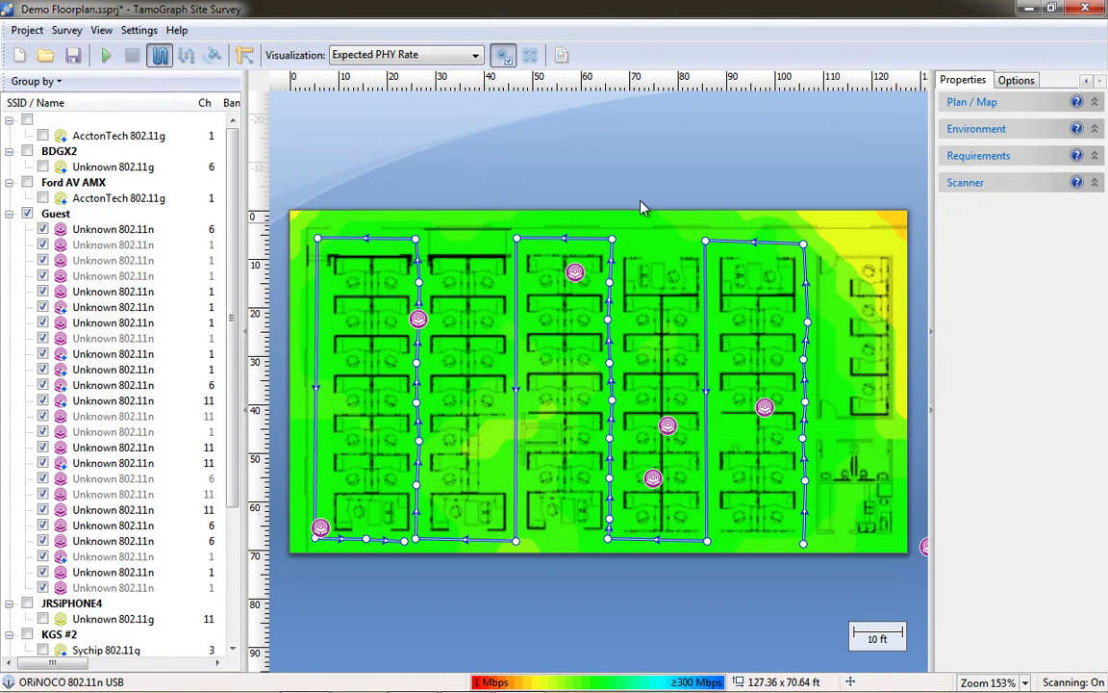
View the Frame Format and Channel Bandwidth visualizations on the floorplan
left_click(471, 54)
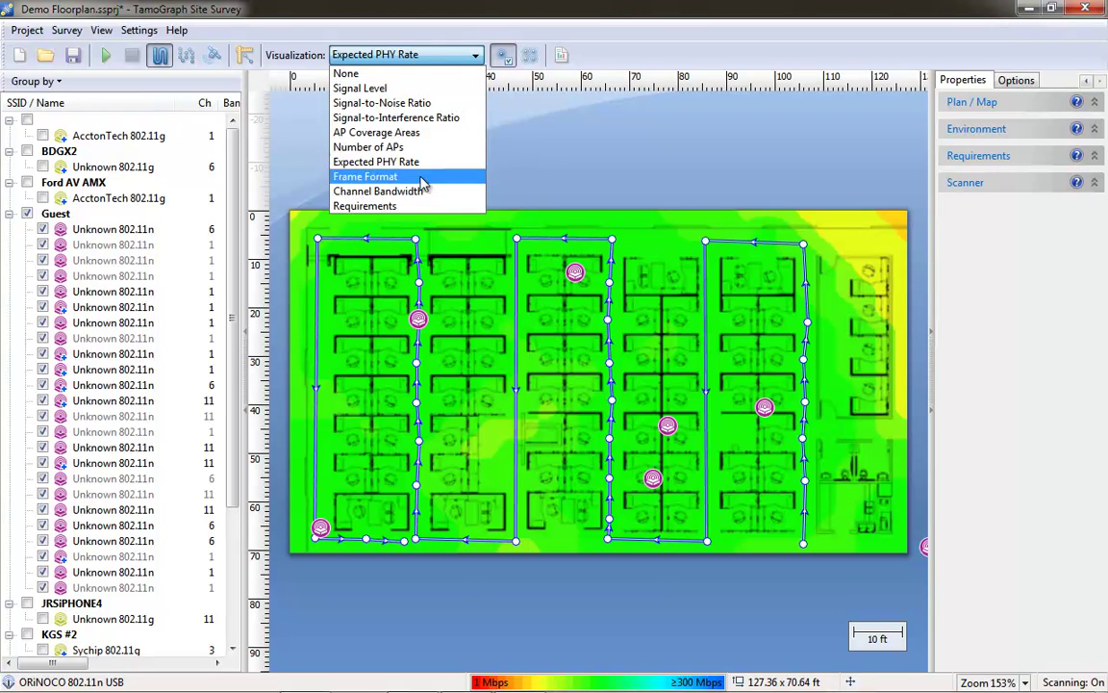
left_click(375, 173)
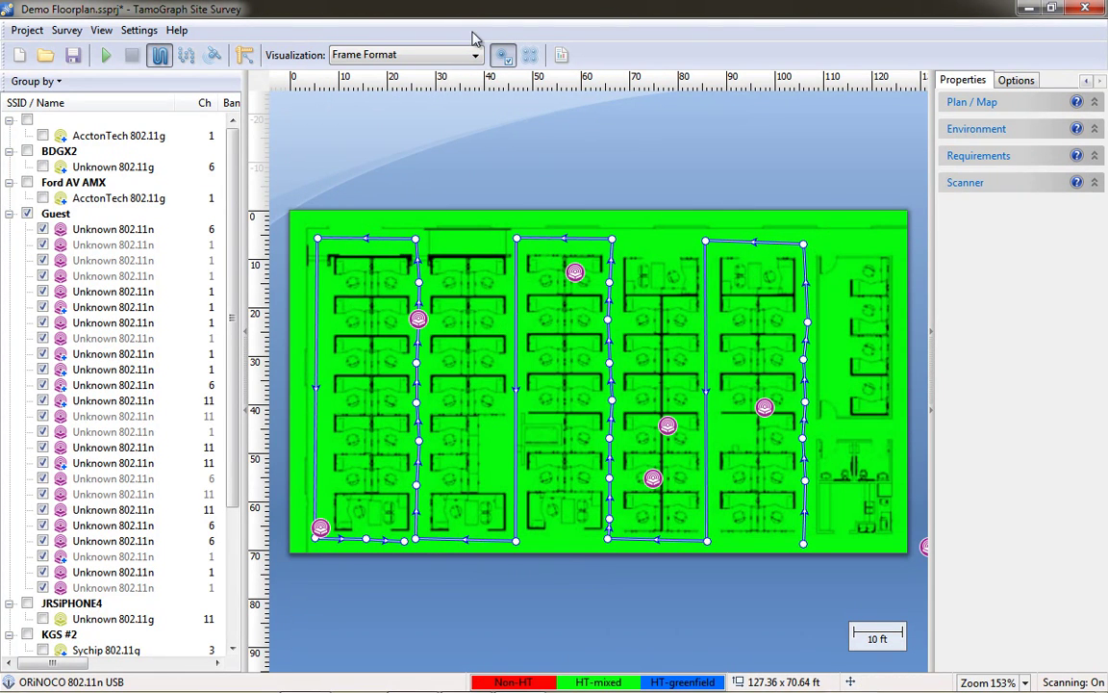
left_click(428, 54)
left_click(399, 190)
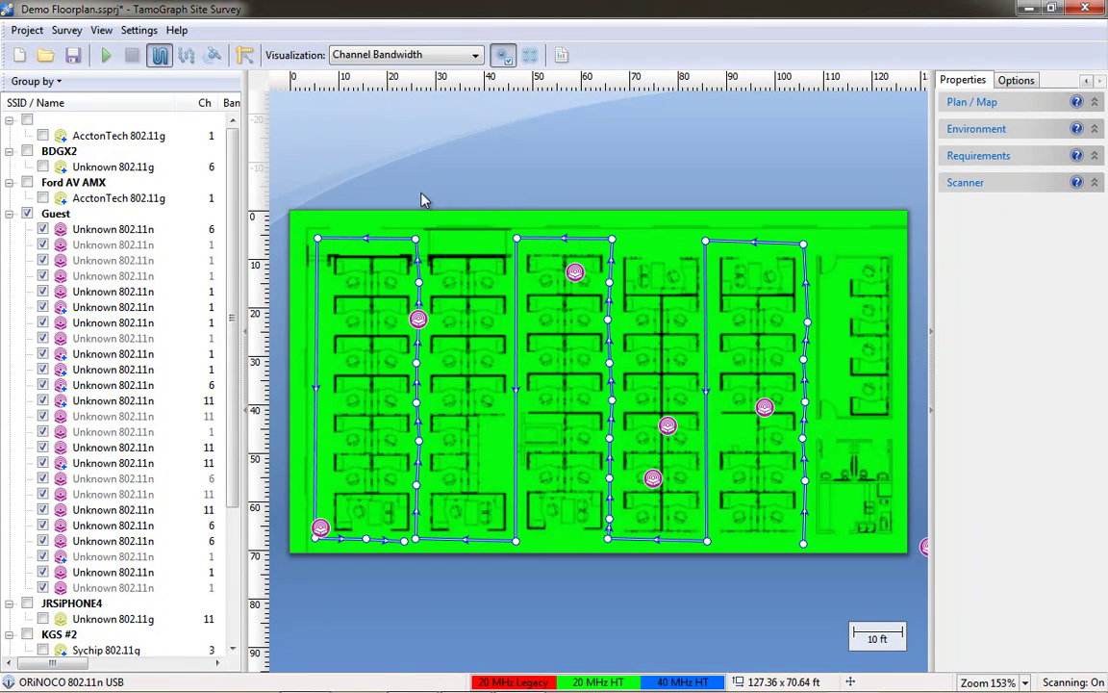
Visualize the Requirements compliance map and show its requirement thresholds
left_click(429, 58)
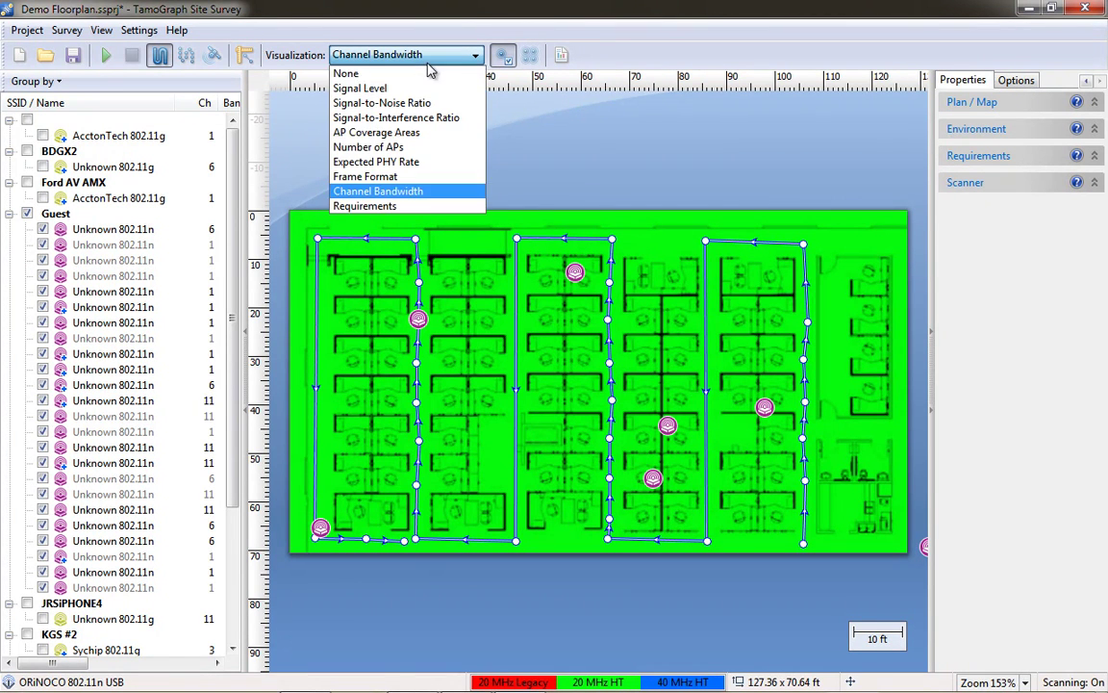
left_click(404, 207)
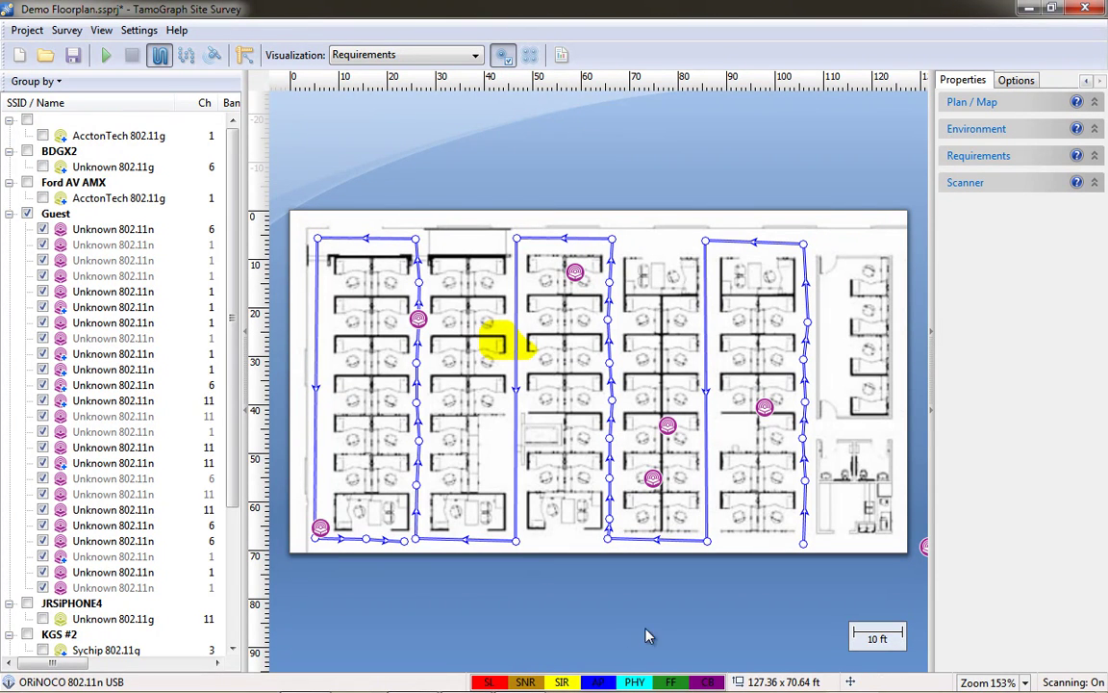
left_click(1092, 157)
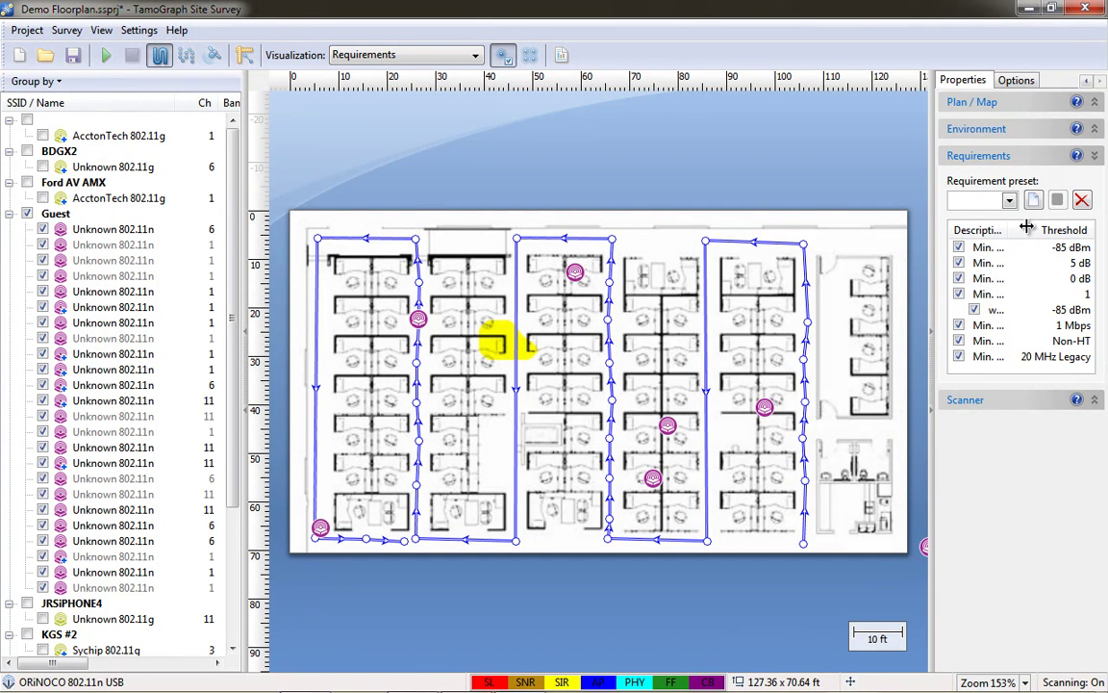
Compare the Medium, Basic and Advanced requirement presets on the compliance map, and finish with the Basic preset applied
left_click(1009, 200)
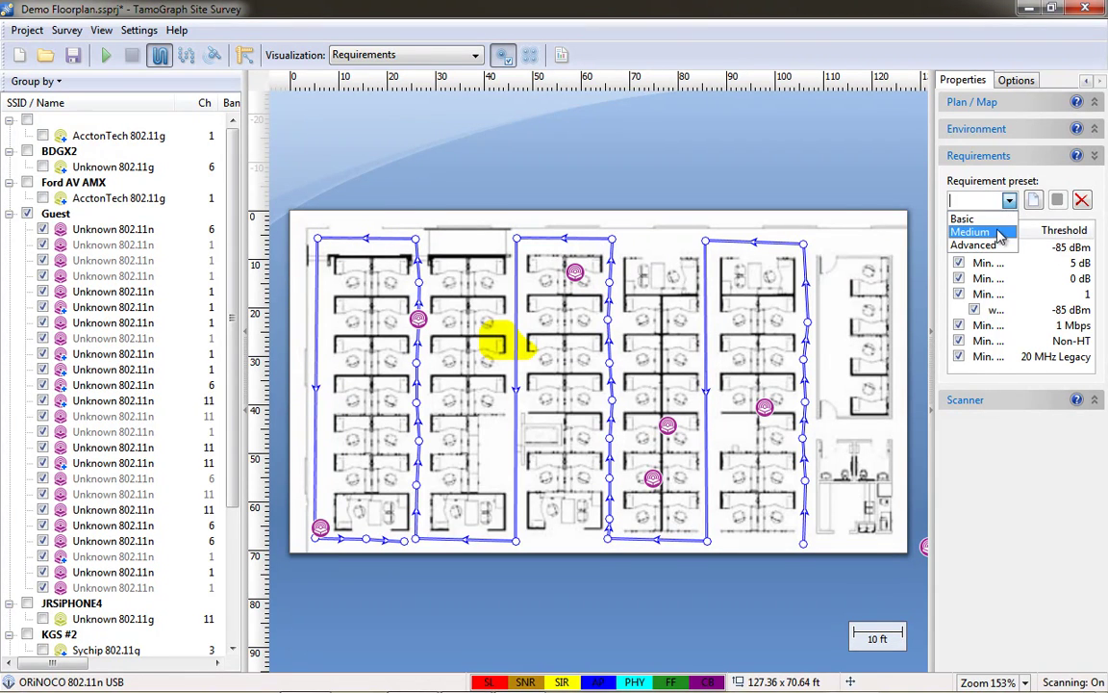
left_click(1000, 233)
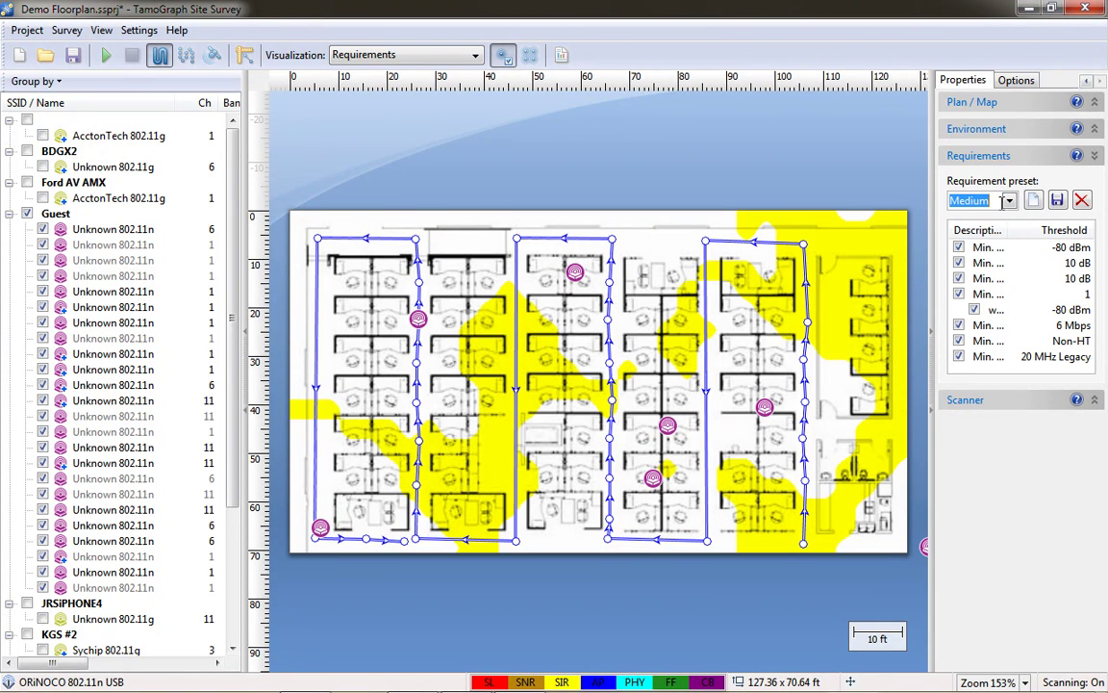
left_click(1010, 200)
left_click(996, 216)
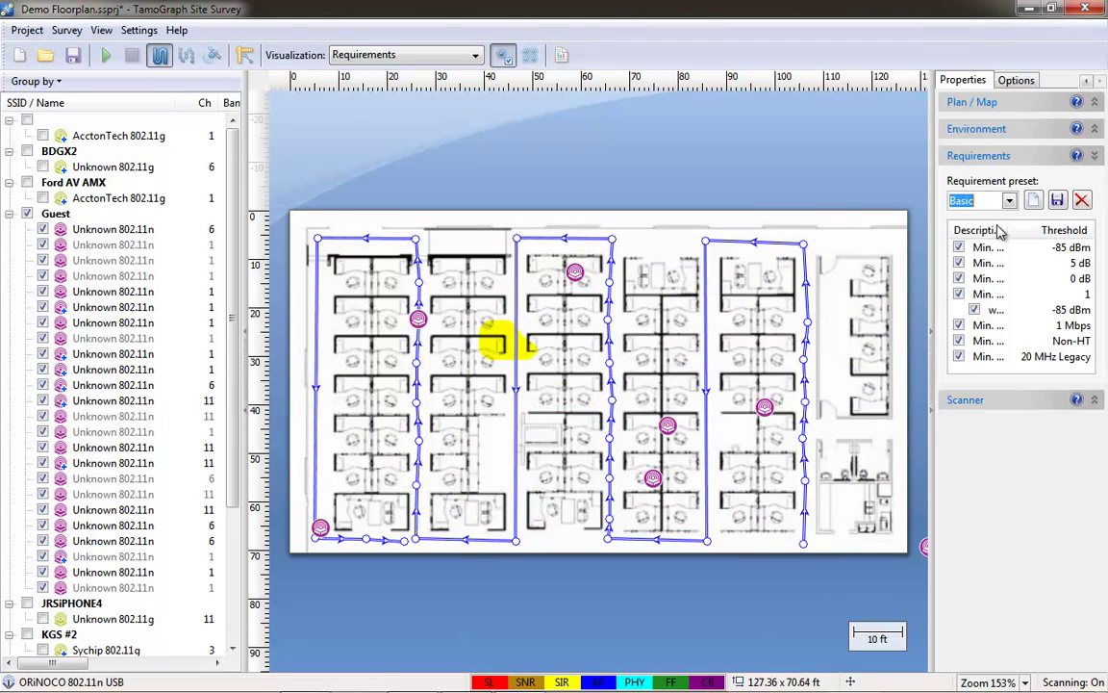
left_click(1009, 206)
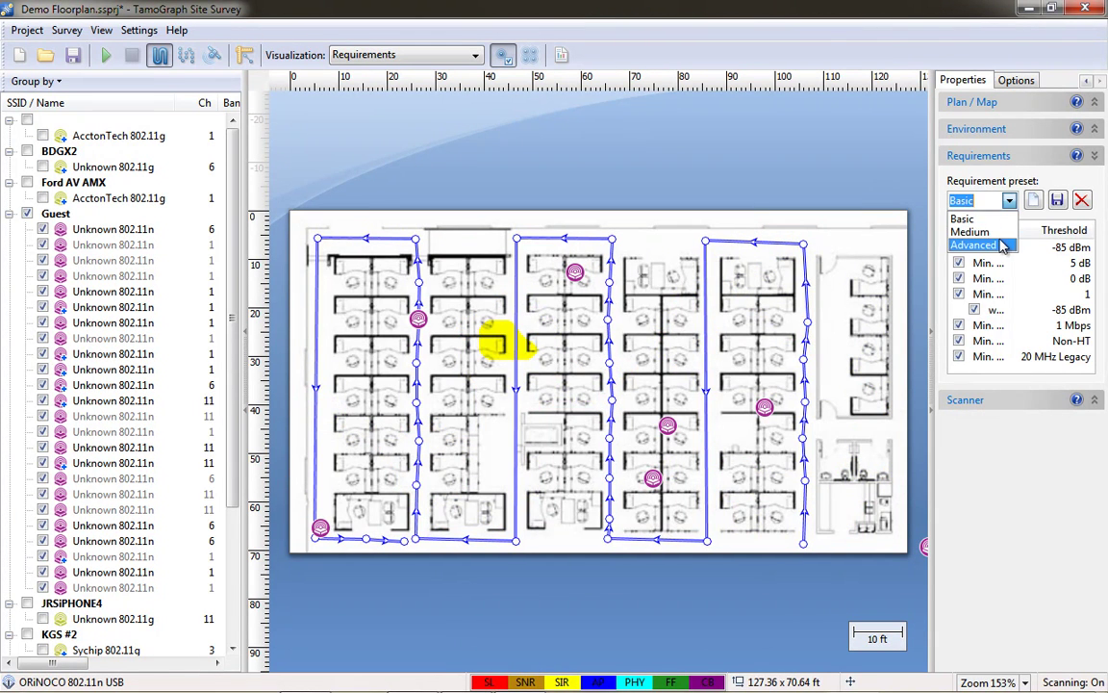
left_click(1001, 243)
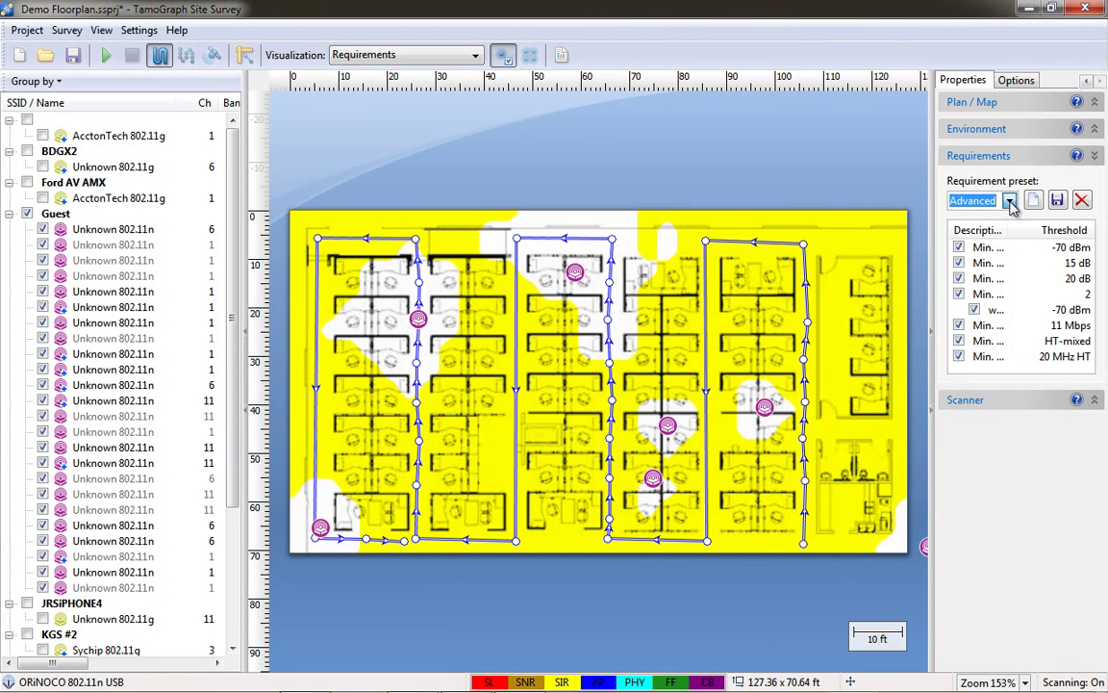
left_click(1010, 201)
left_click(991, 217)
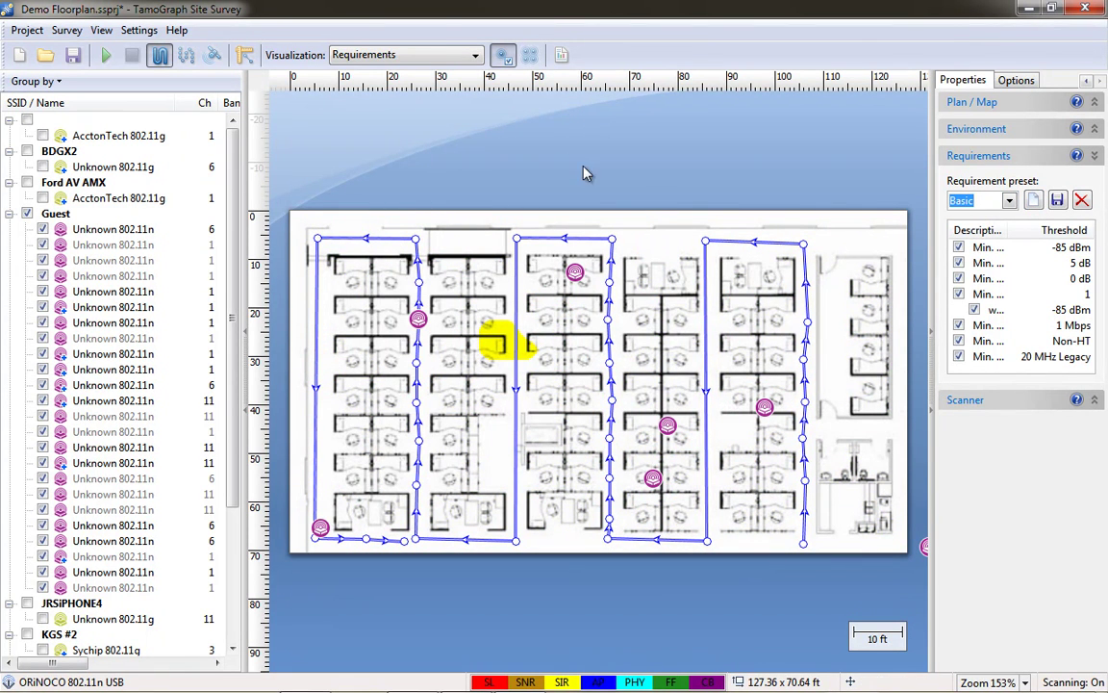
Set the visualization to None and record a short additional survey segment eastward along the south corridor below the third cubicle column
left_click(442, 60)
left_click(398, 77)
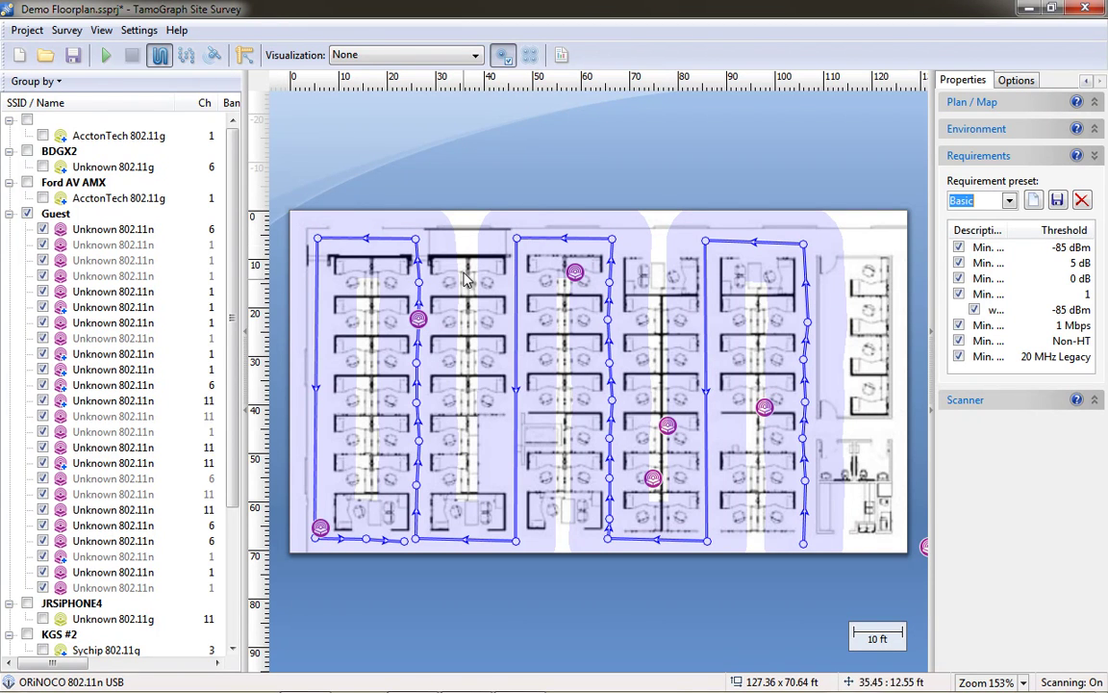
left_click(107, 56)
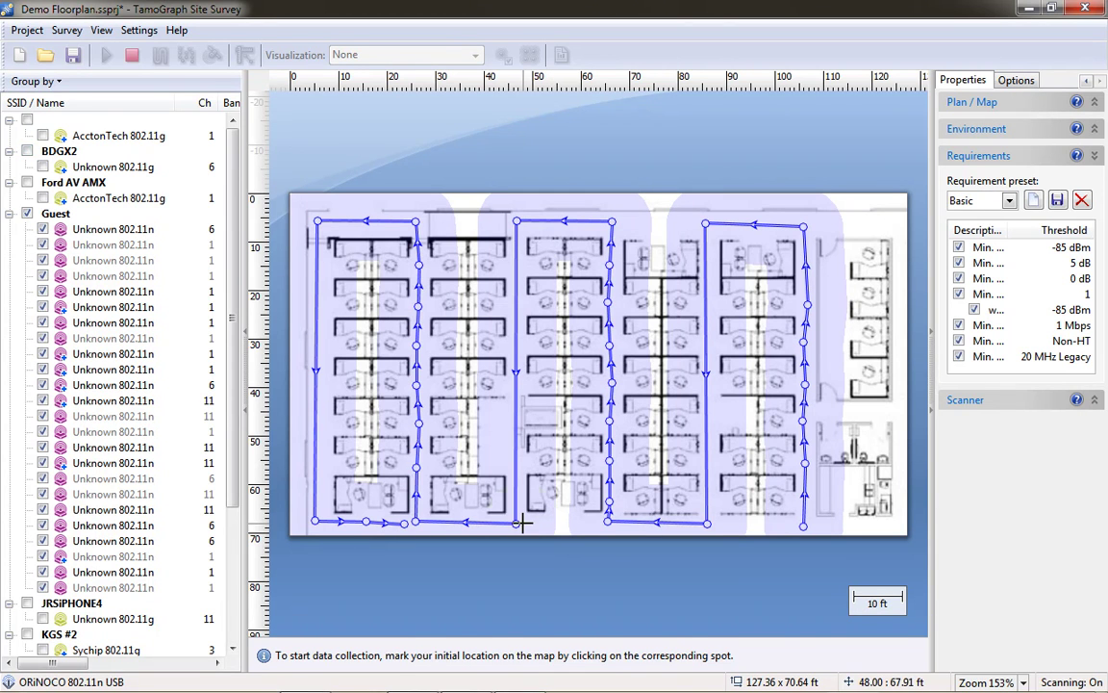
left_click(524, 525)
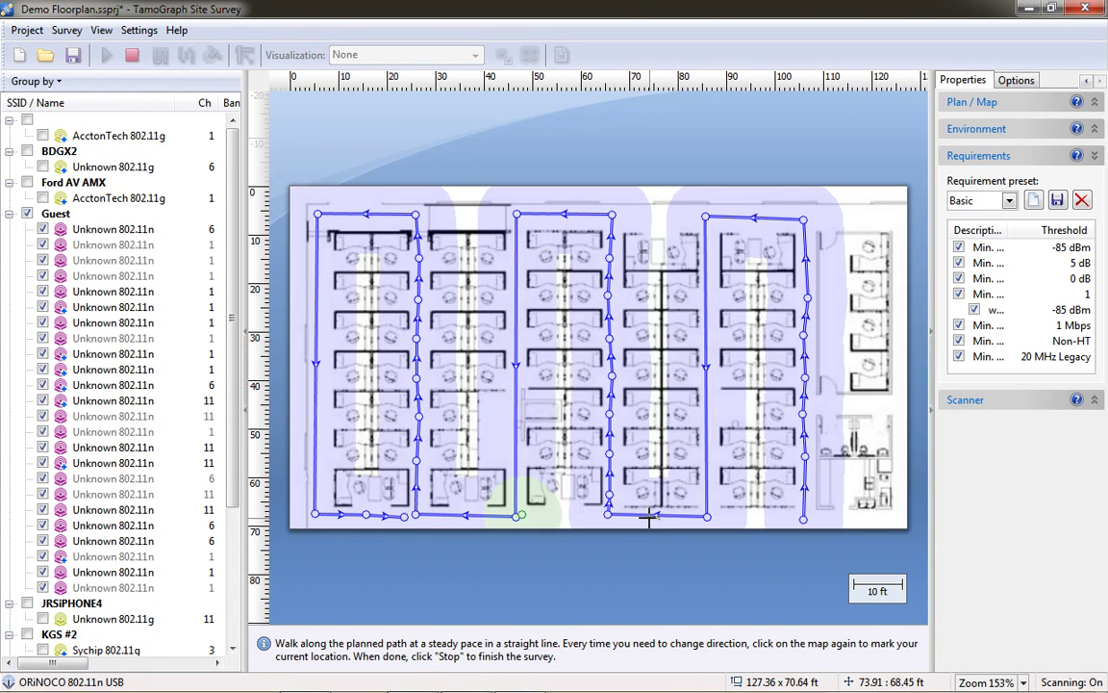
left_click(593, 516)
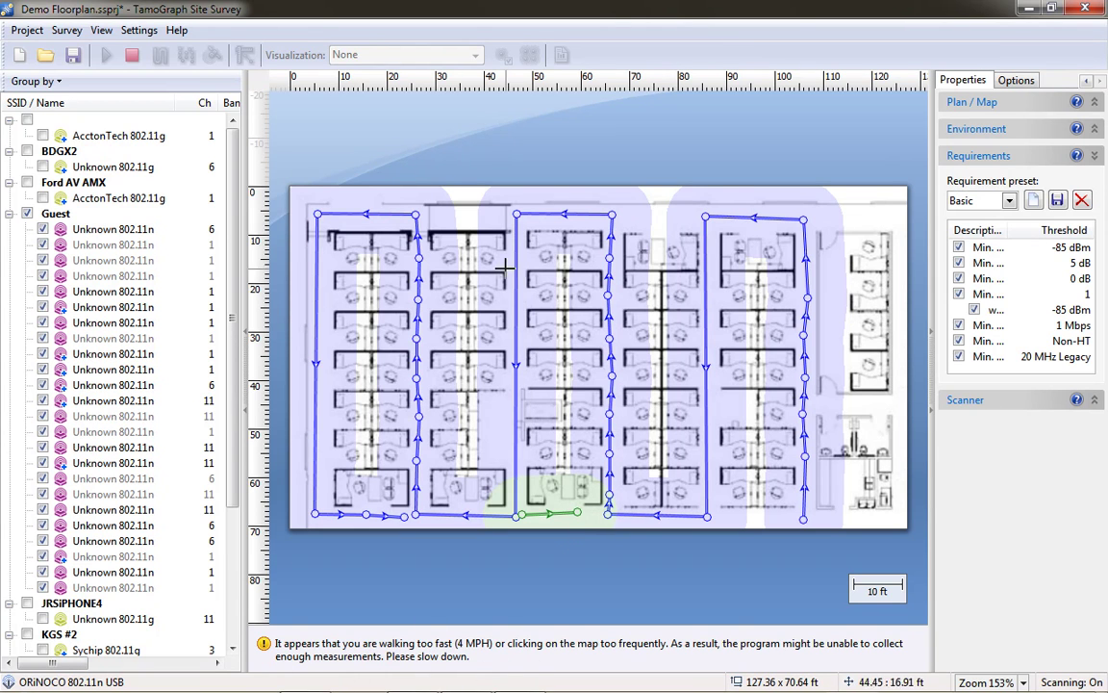
left_click(132, 55)
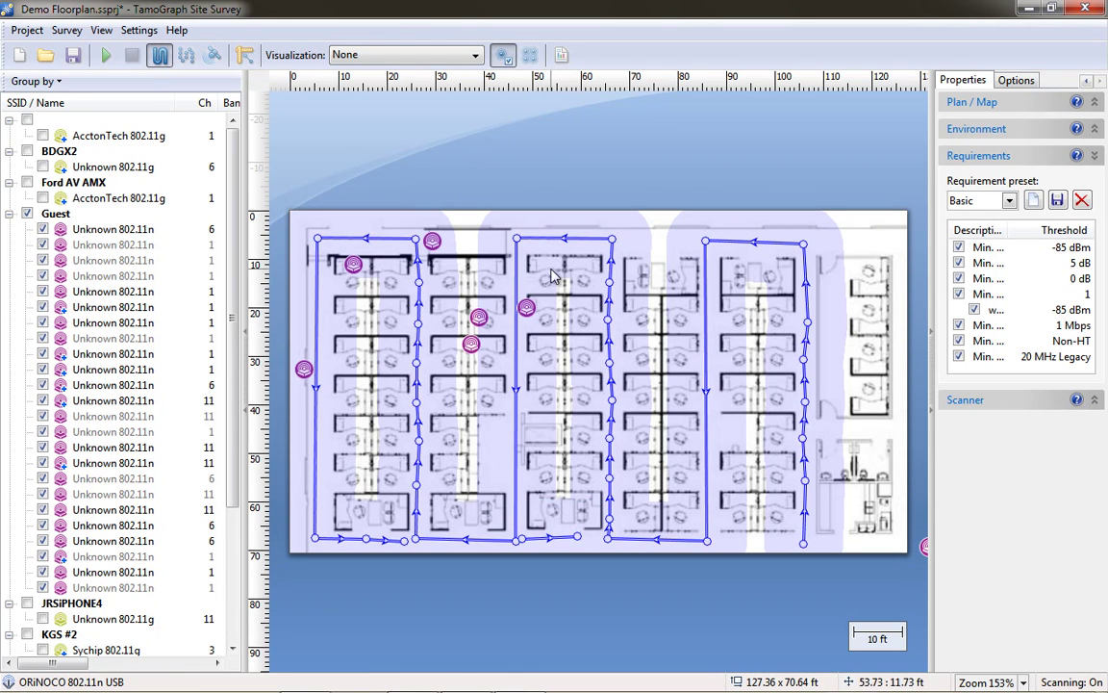
Record another survey segment eastward along the south corridor from below the third to below the fourth cubicle column, replacing the overshot last point
left_click(106, 55)
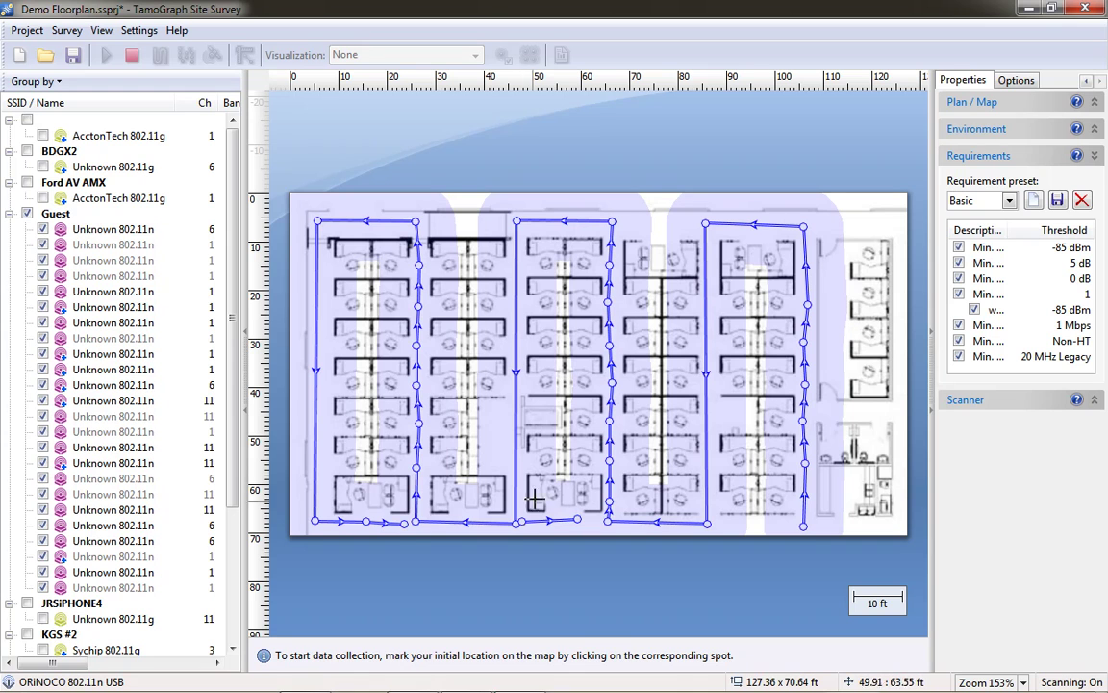
left_click(561, 522)
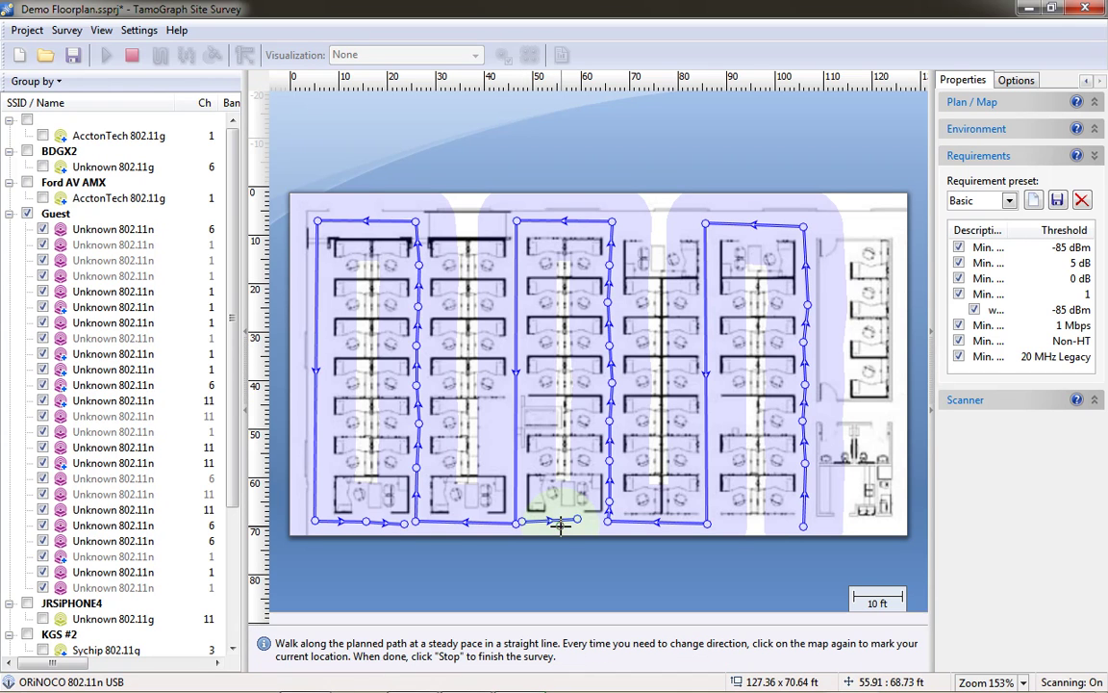
left_click(610, 517)
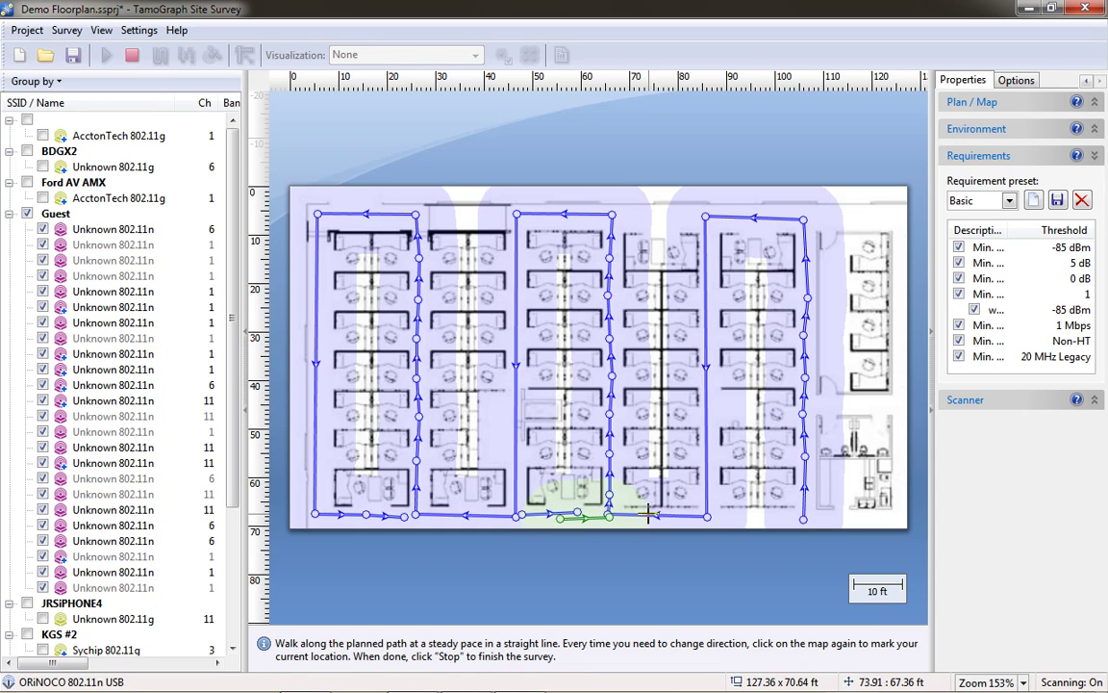
left_click(759, 515)
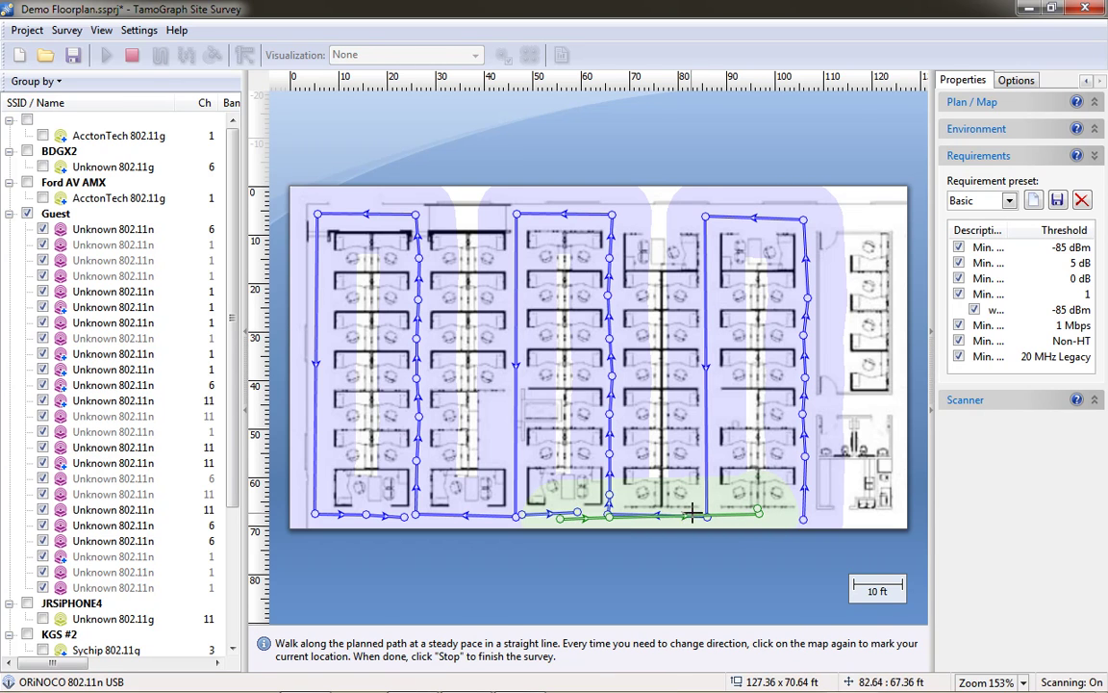
right_click(767, 520)
key("Escape")
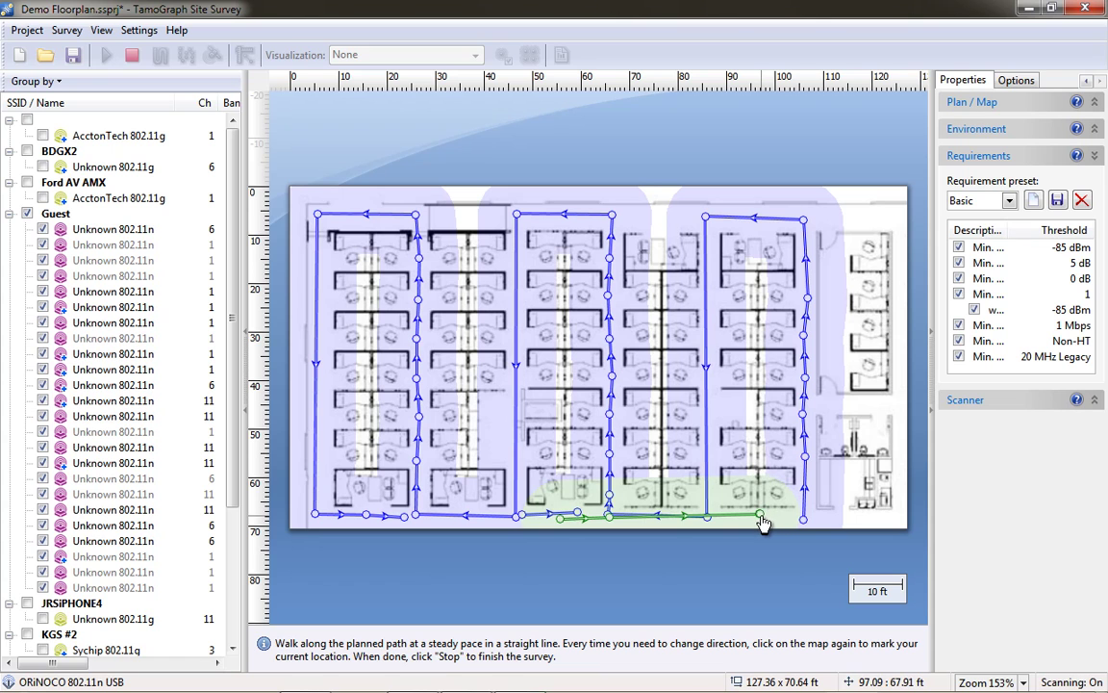
left_click(696, 517)
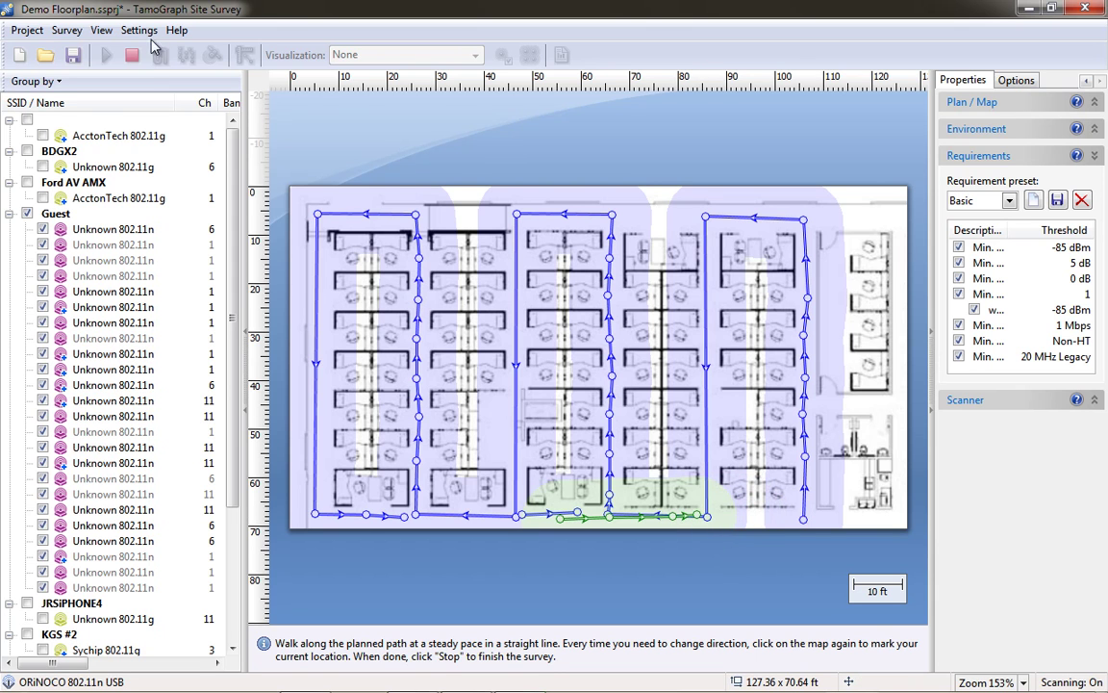
left_click(133, 57)
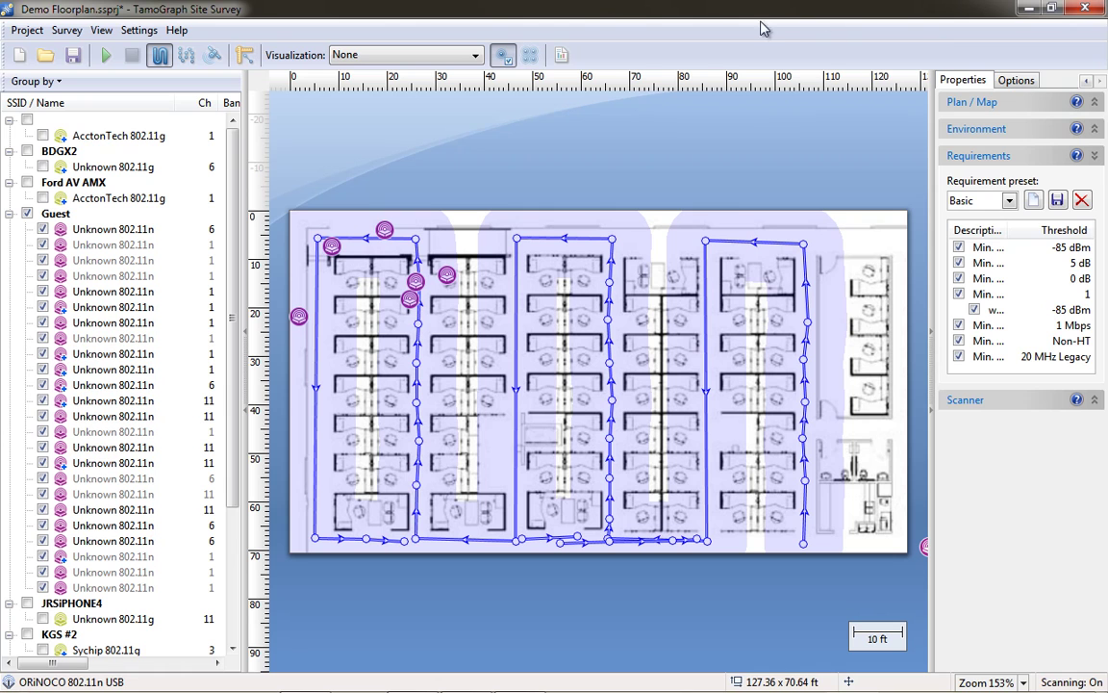
Collapse the requirement properties and list the surveys recorded under Demo Floorplan with their full names readable
left_click(1013, 83)
left_click(964, 80)
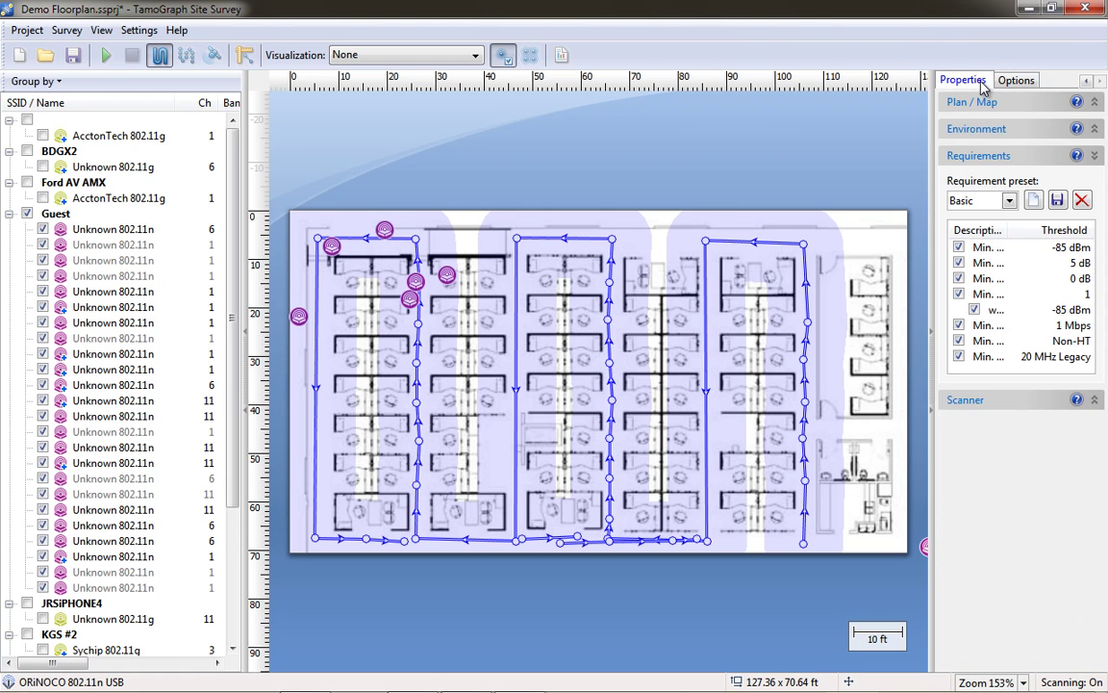
left_click(1095, 157)
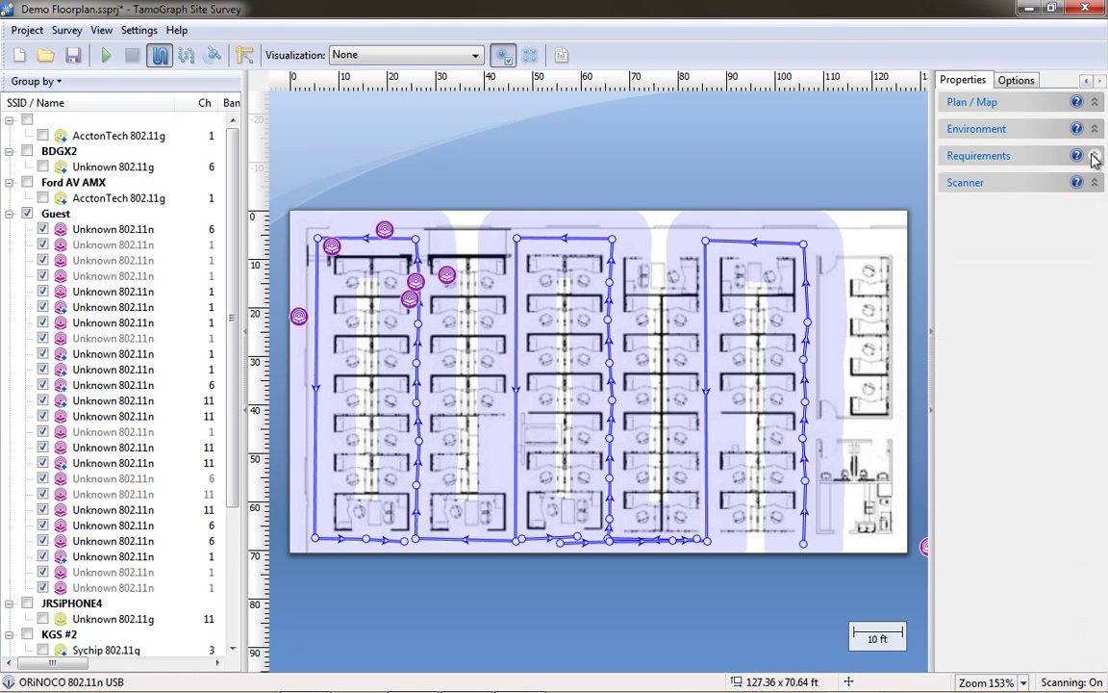
left_click(1096, 103)
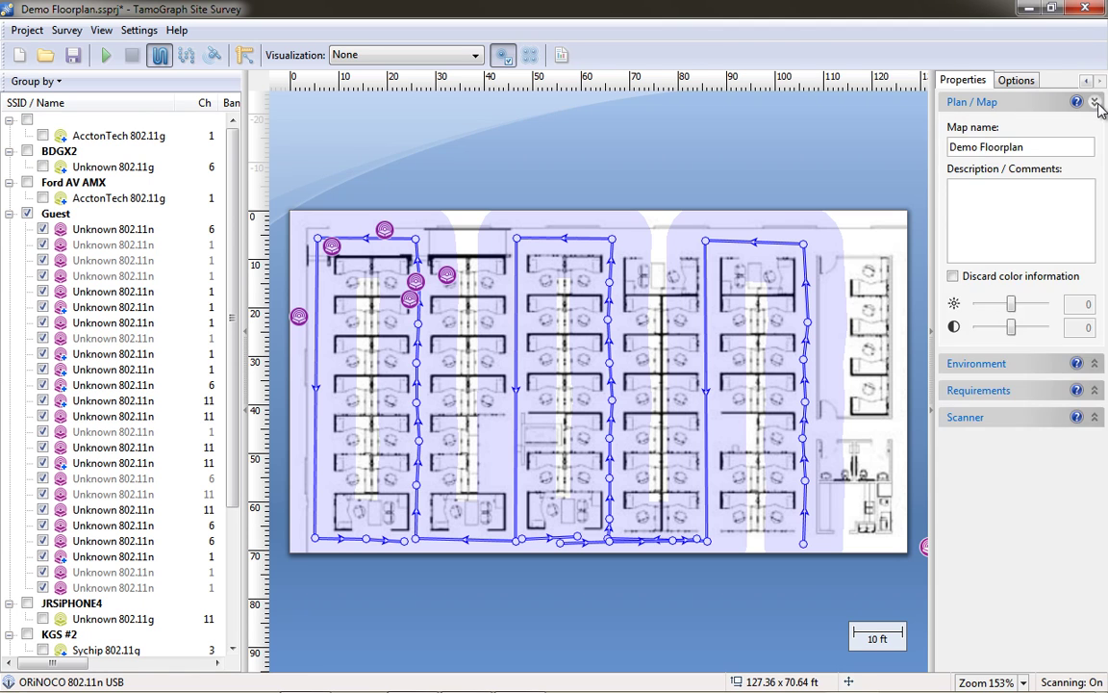
left_click(1096, 103)
left_click_drag(930, 83, 814, 135)
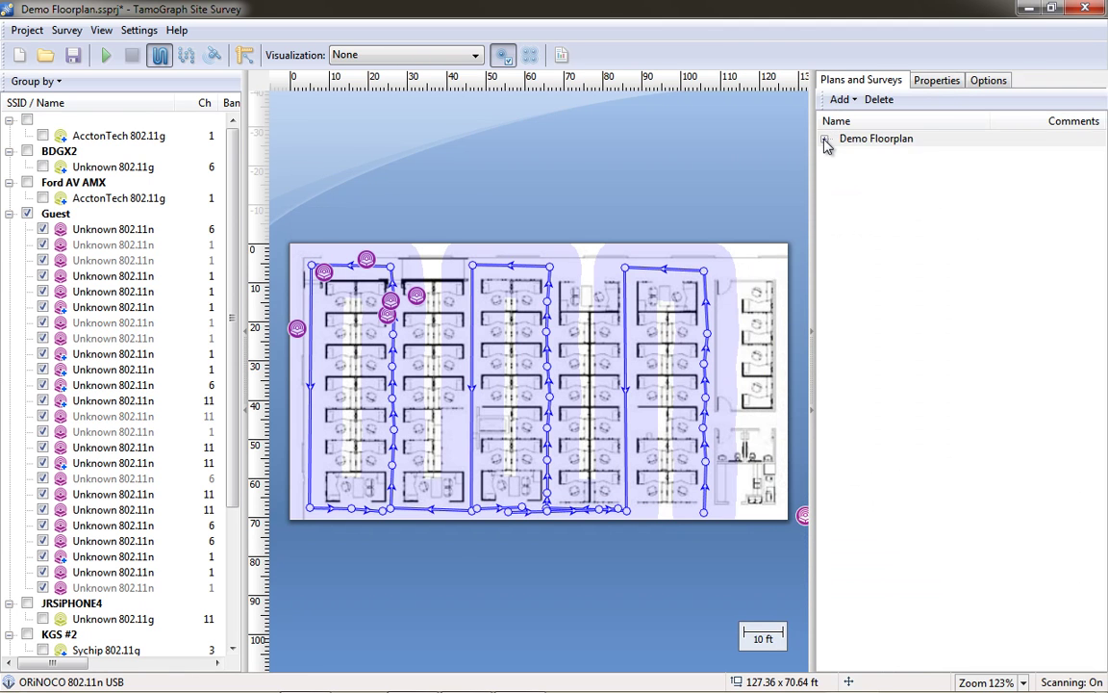
left_click(825, 140)
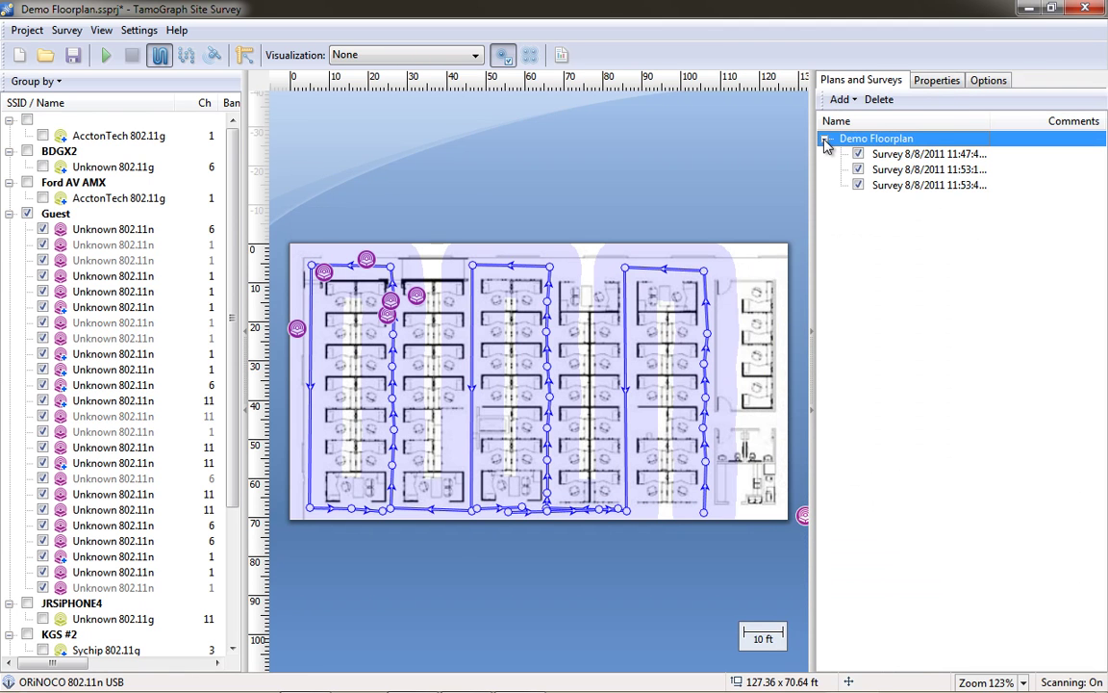
double_click(992, 116)
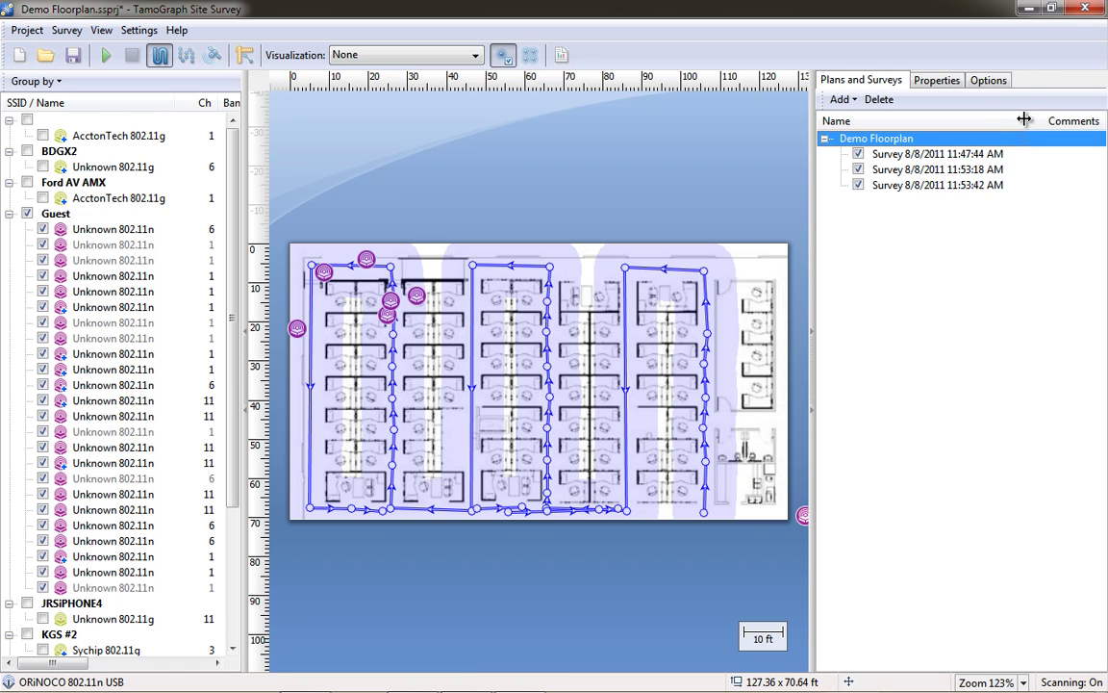
Isolate the short survey of 11:53:18 AM on the floorplan by disabling the 11:47:44 AM and 11:53:42 AM surveys
left_click(859, 186)
left_click(858, 172)
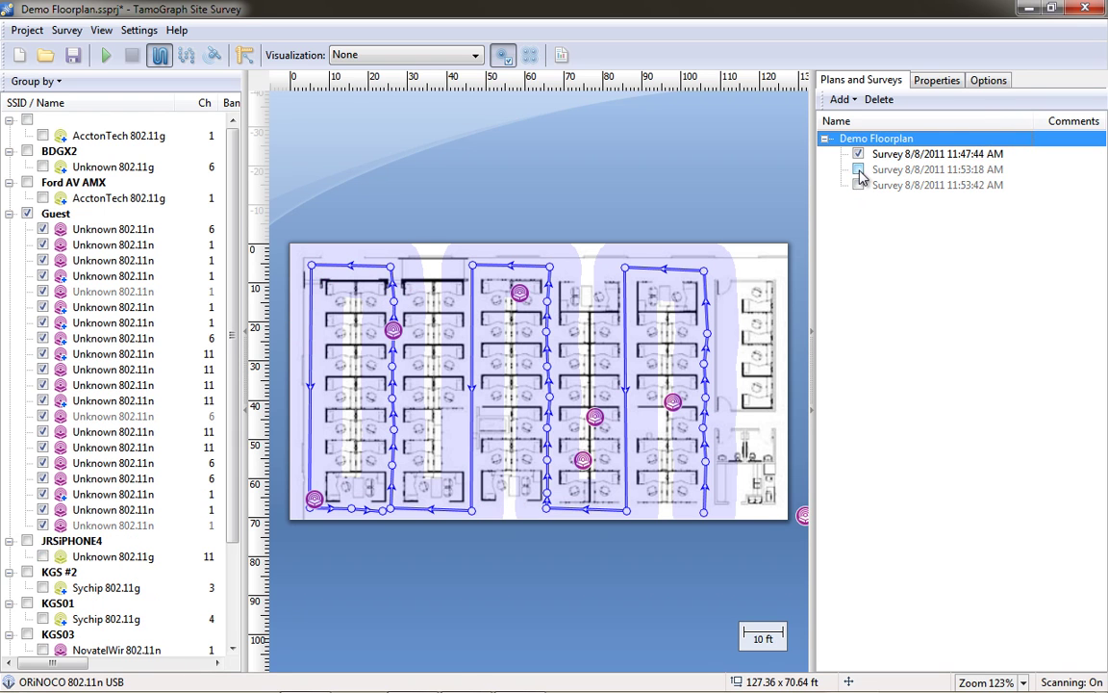
left_click(854, 172)
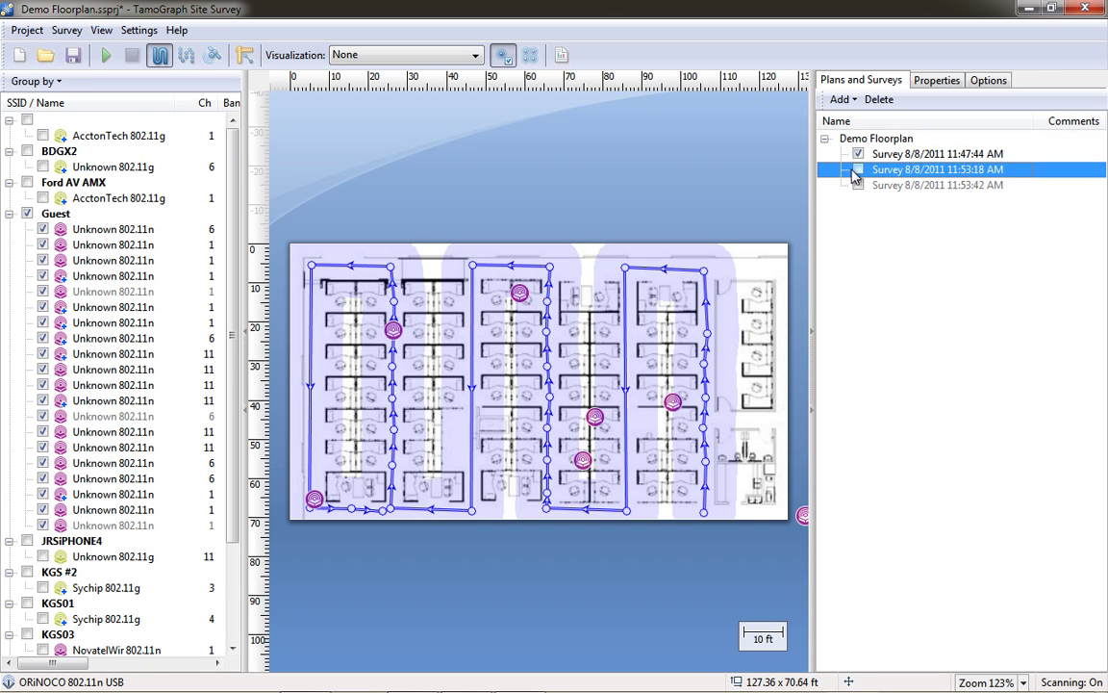
left_click(859, 172)
left_click(859, 155)
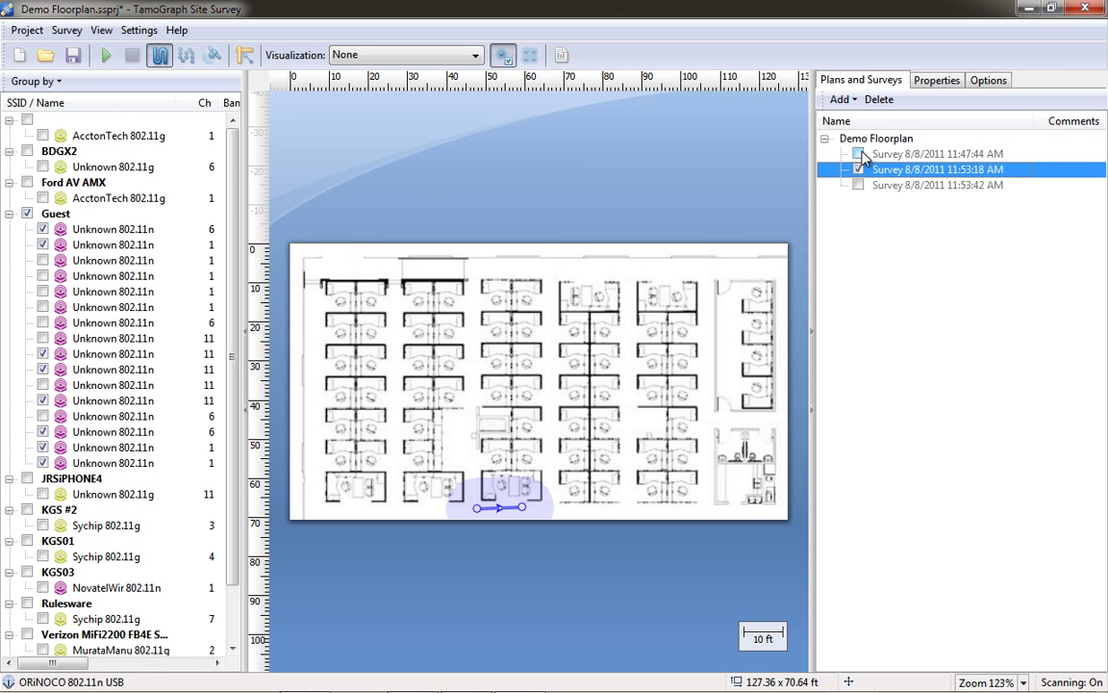
Enable only the 11:47:44 AM survey and visualize its Signal Level on the floorplan
left_click(858, 153)
left_click(858, 169)
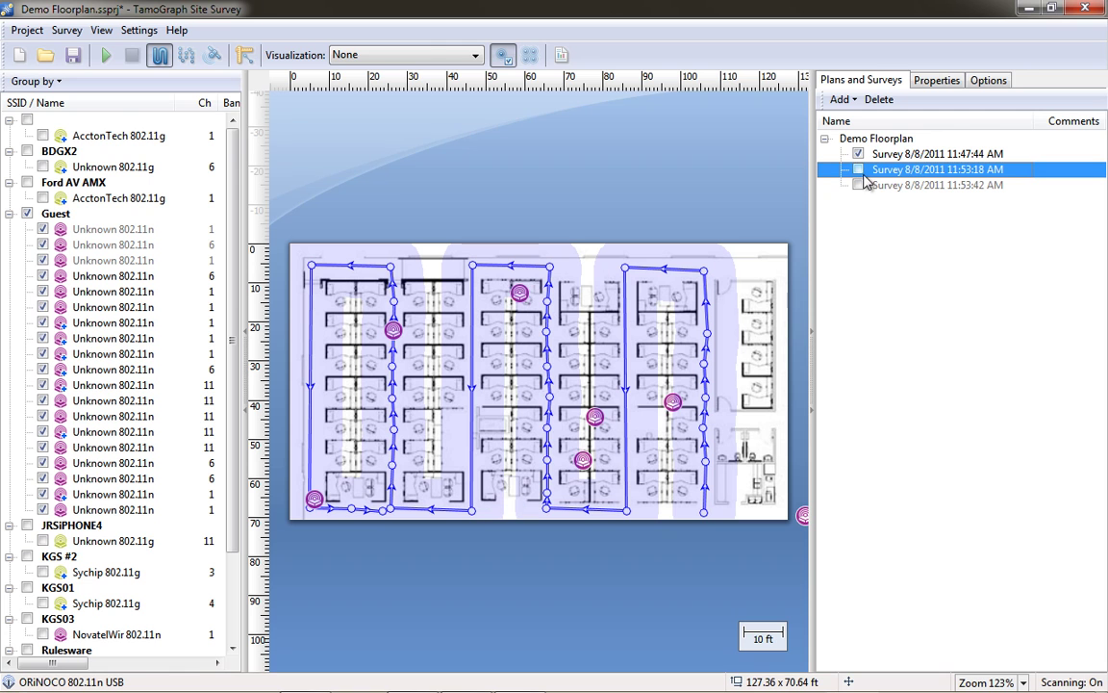
left_click(439, 61)
left_click(437, 93)
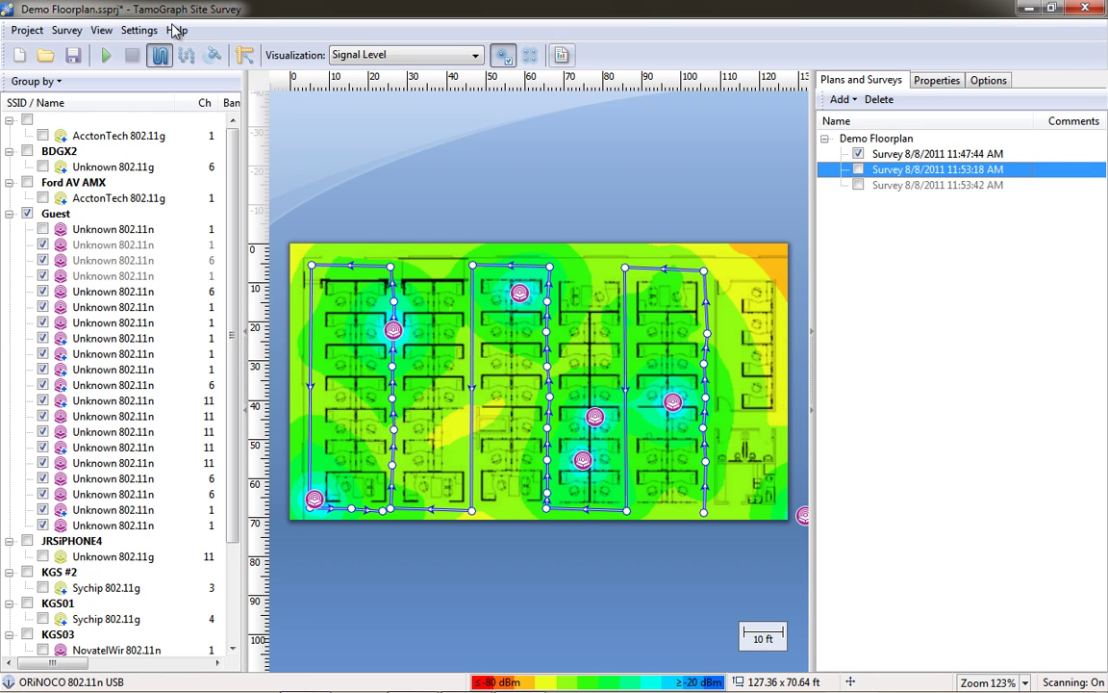
Set up report generation for Demo Floorplan with all three surveys included
key("ctrl+r")
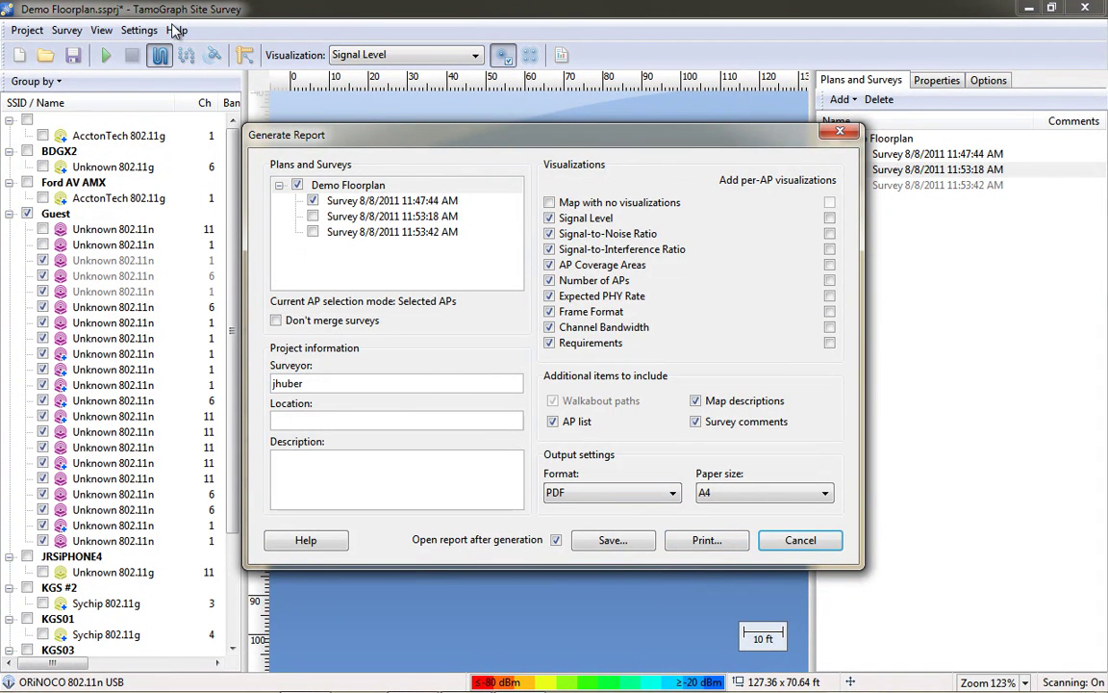
key("space")
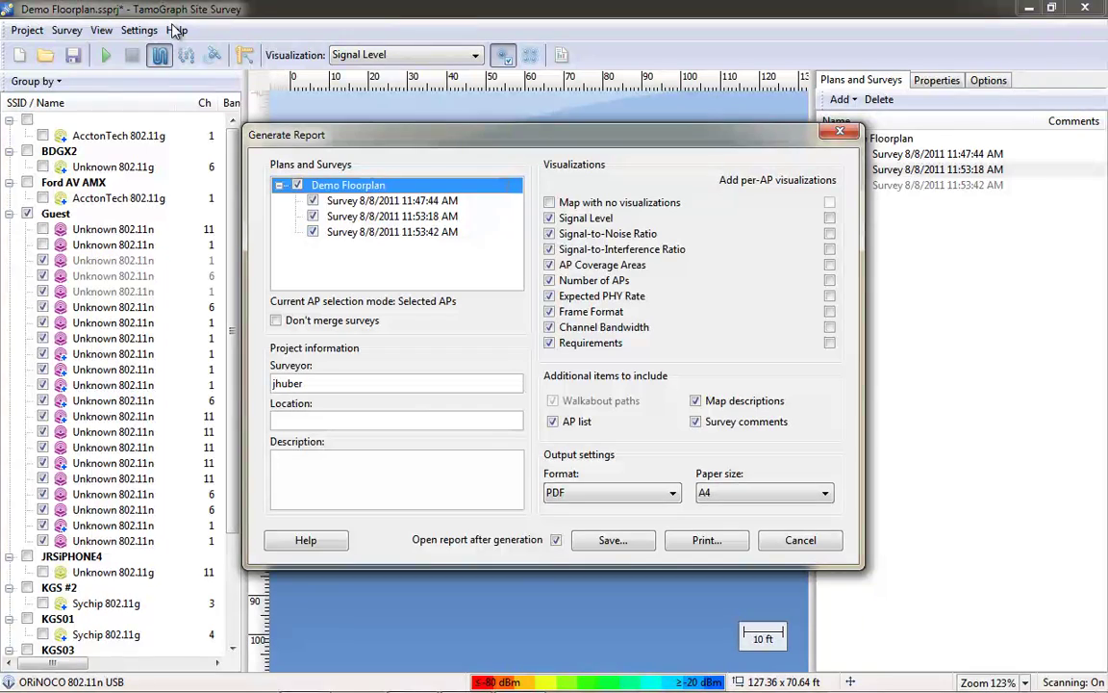
key("Return")
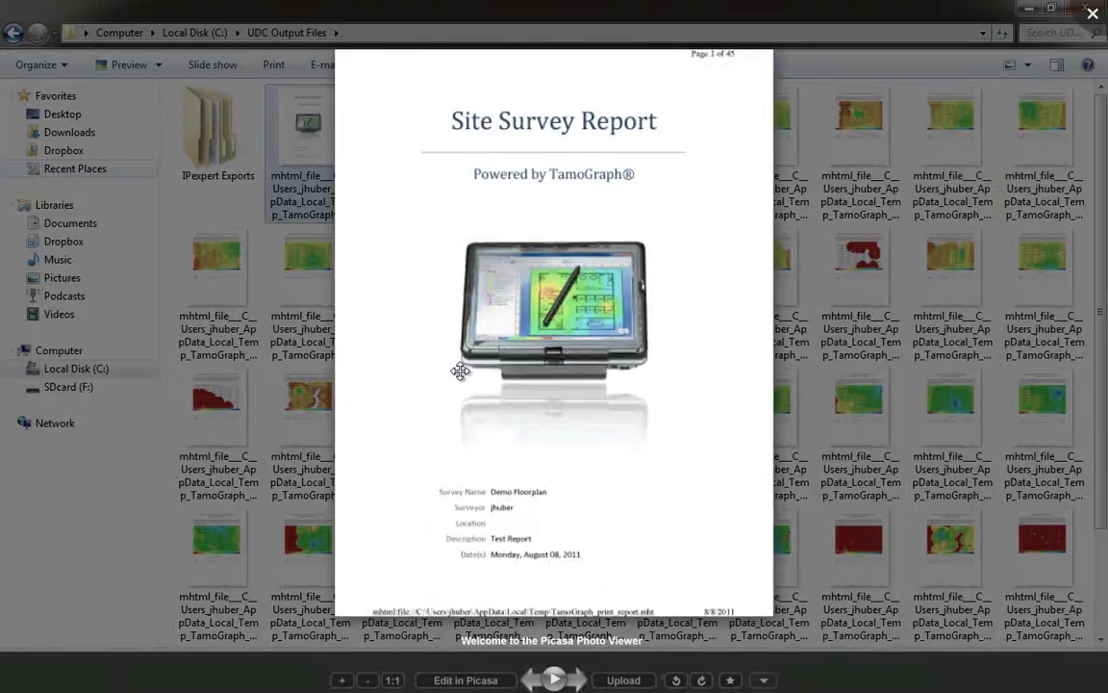
Page through the Site Survey Report in Picasa Photo Viewer, examining the survey list, access point list and per-AP signal level maps
scroll(460, 371, "down", 2)
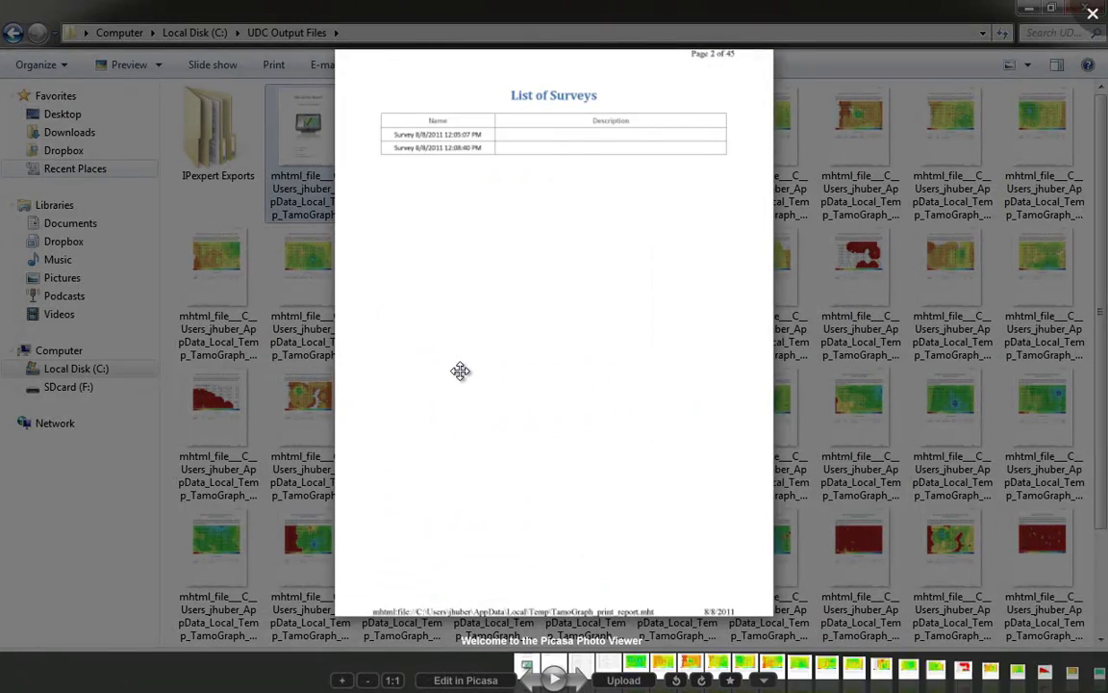
scroll(460, 370, "down", 5)
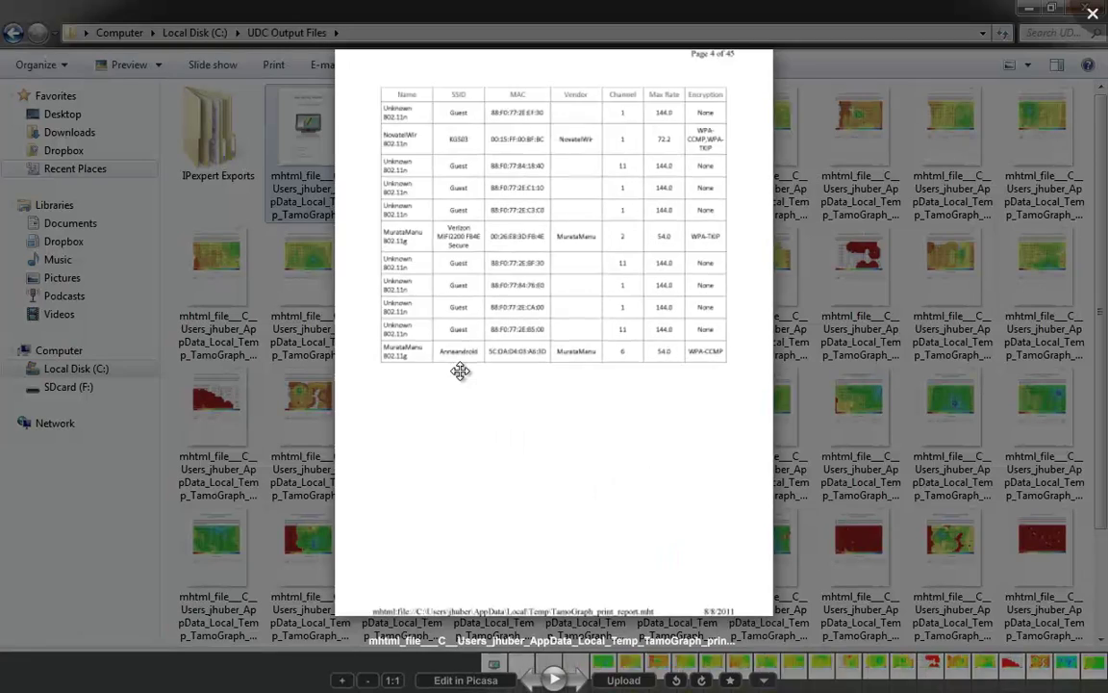
scroll(460, 371, "down", 6)
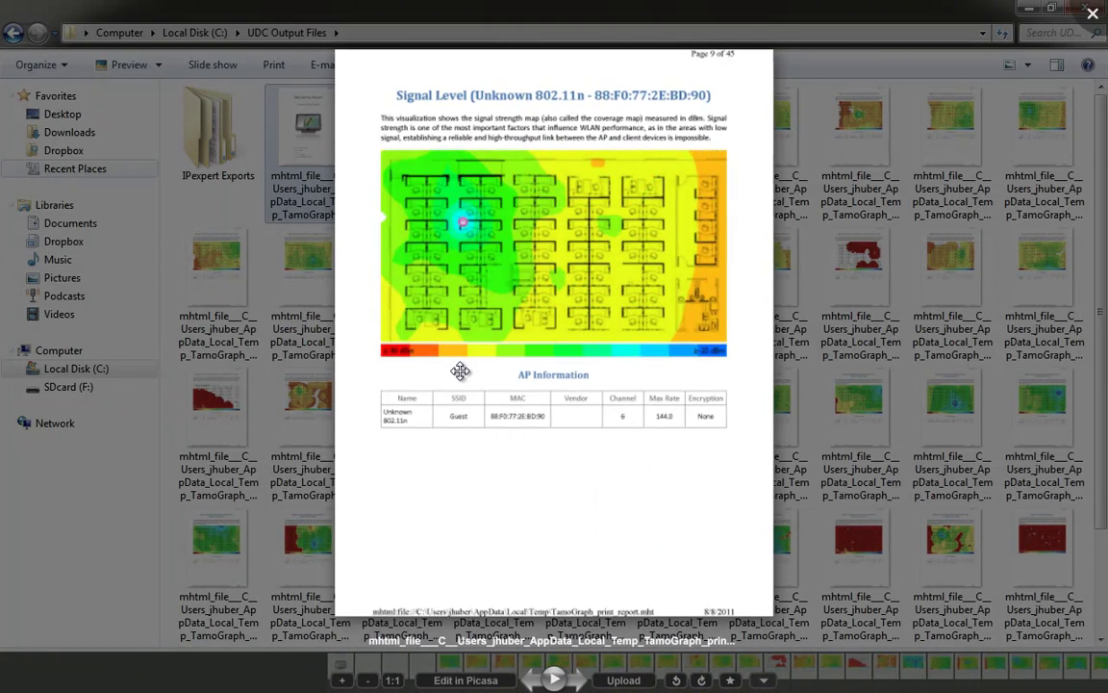
scroll(460, 370, "down", 6)
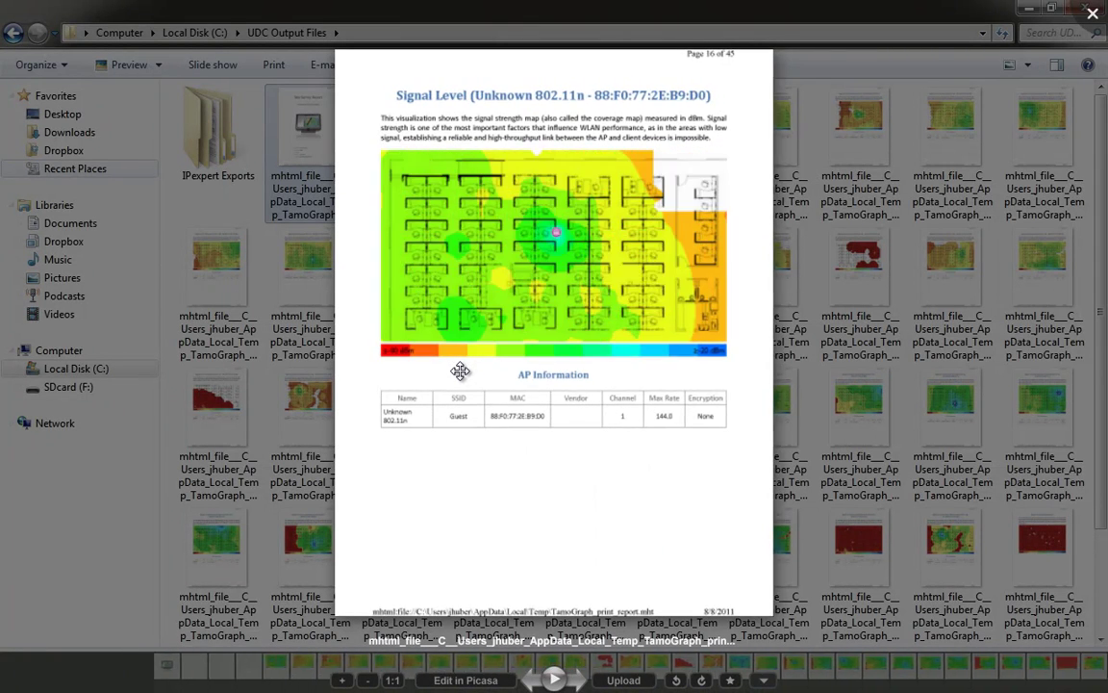
scroll(460, 370, "down", 6)
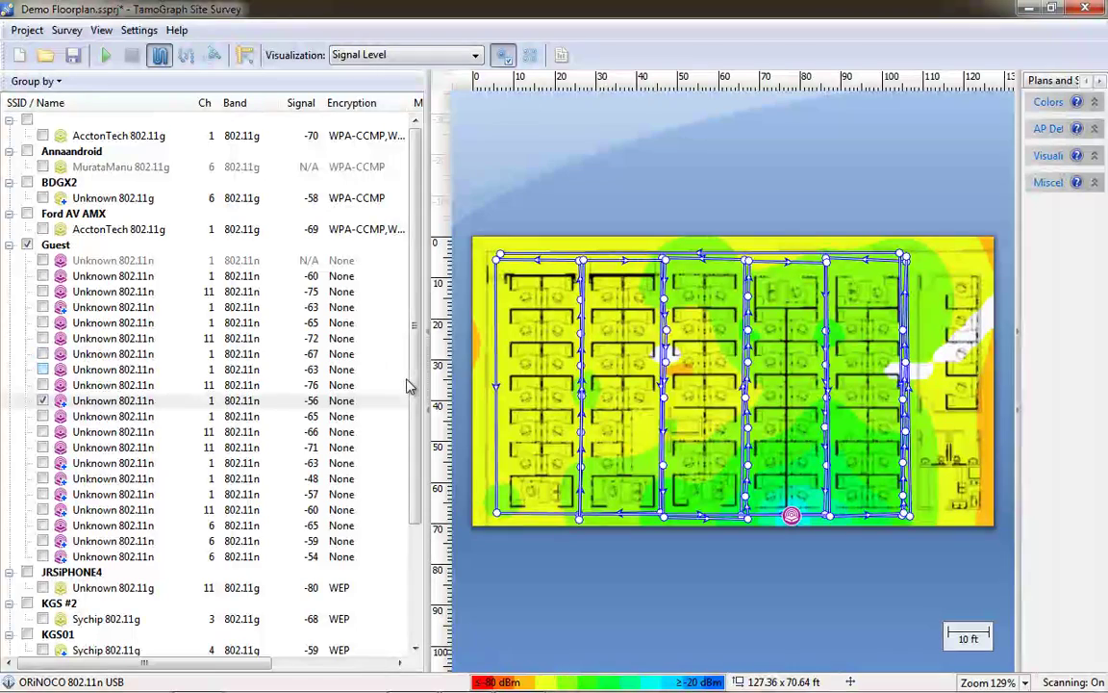
Show the signal level of only the strongest channel 1 Guest access point, and move its marker onto the aisle between the fourth and fifth cubicle columns
left_click(243, 478)
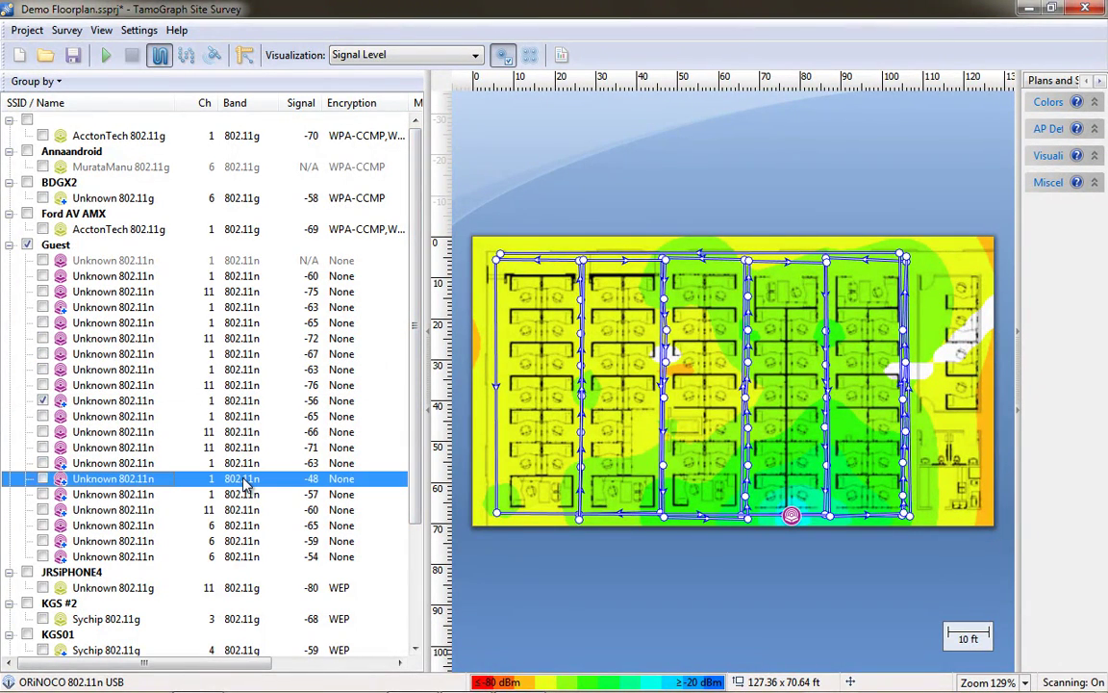
left_click(43, 400)
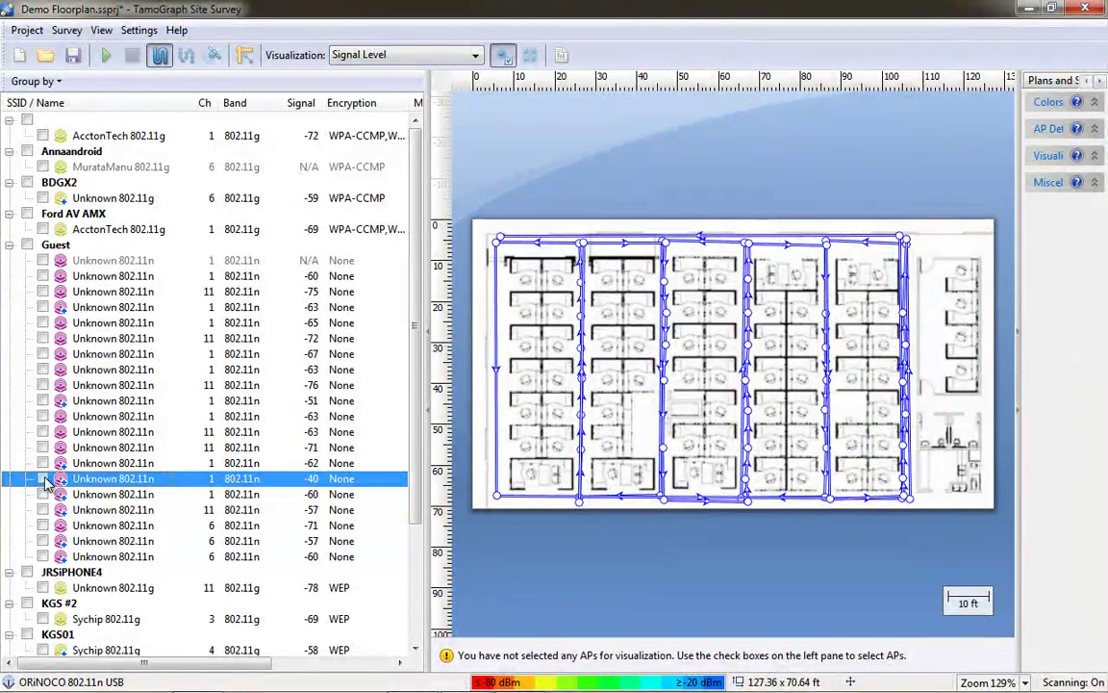
left_click(43, 478)
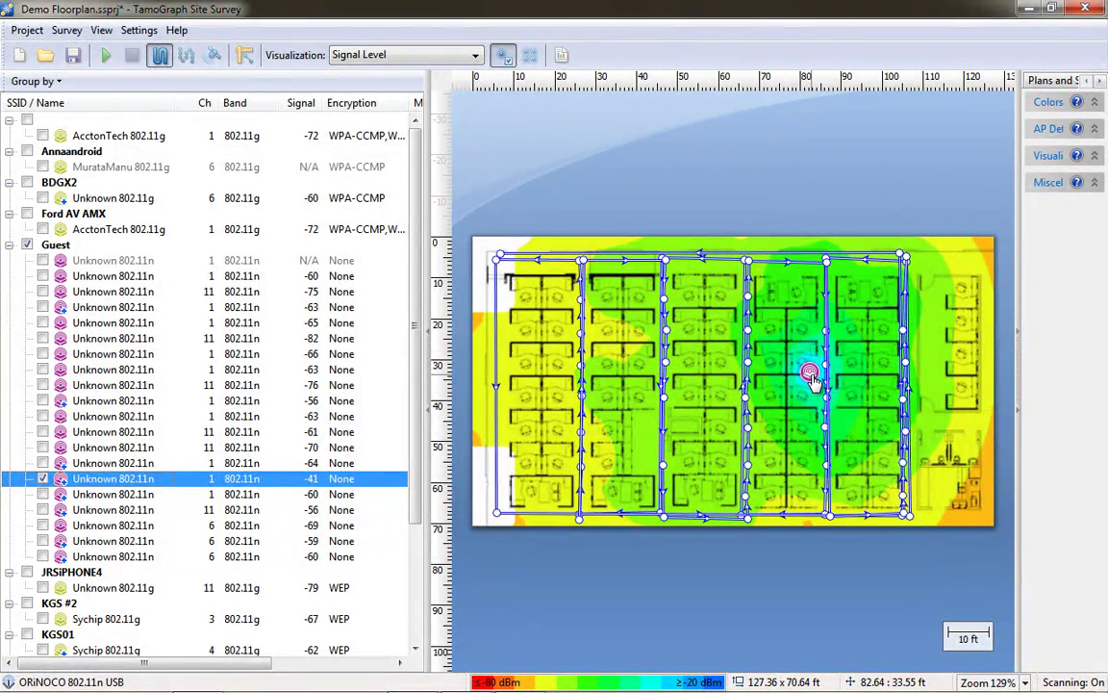
left_click_drag(813, 380, 826, 375)
Add the channel 1 Guest access point in the floorplan's southwest corner to the Signal Level map, and narrow the access point list to enlarge the map
left_click(55, 245)
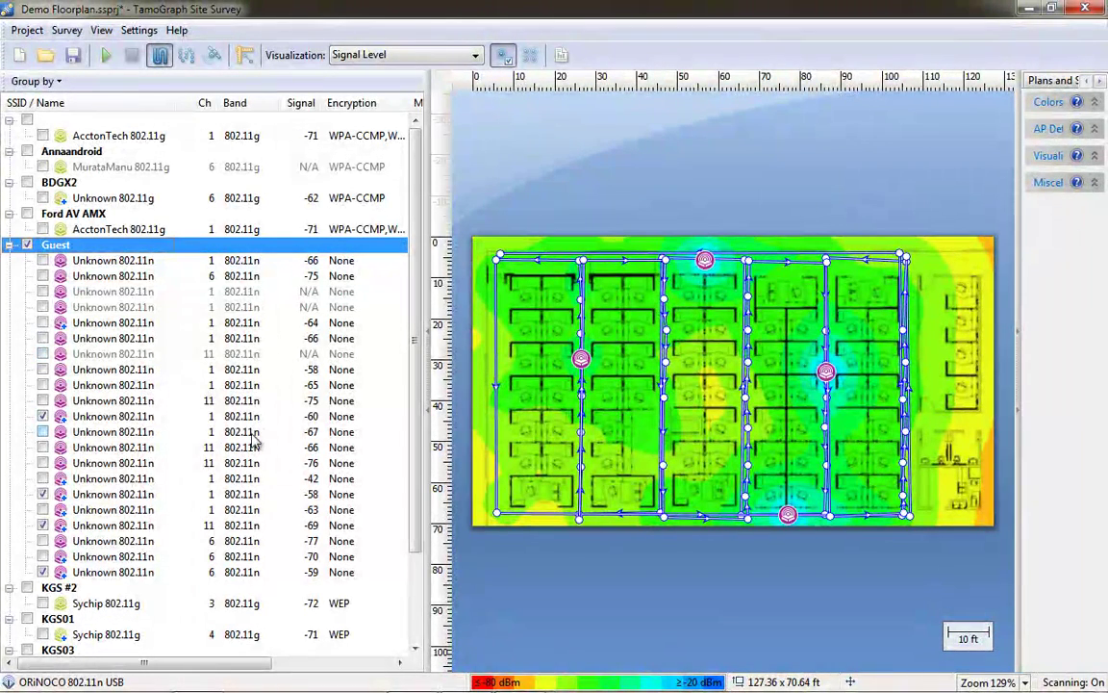
left_click(42, 479)
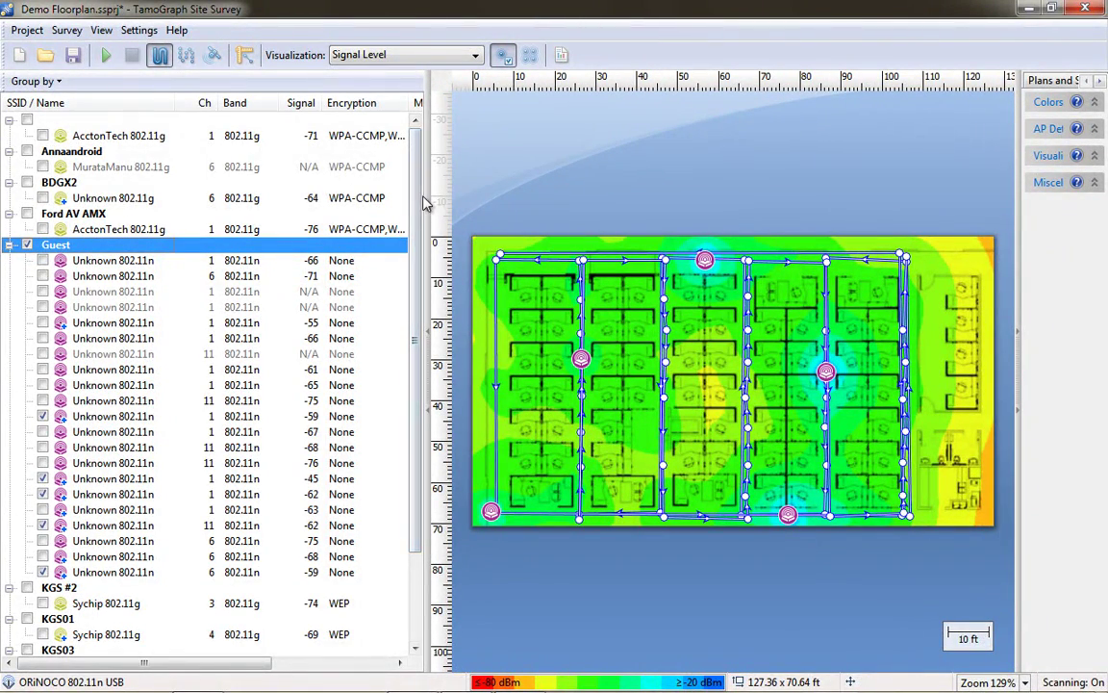
left_click_drag(427, 195, 209, 213)
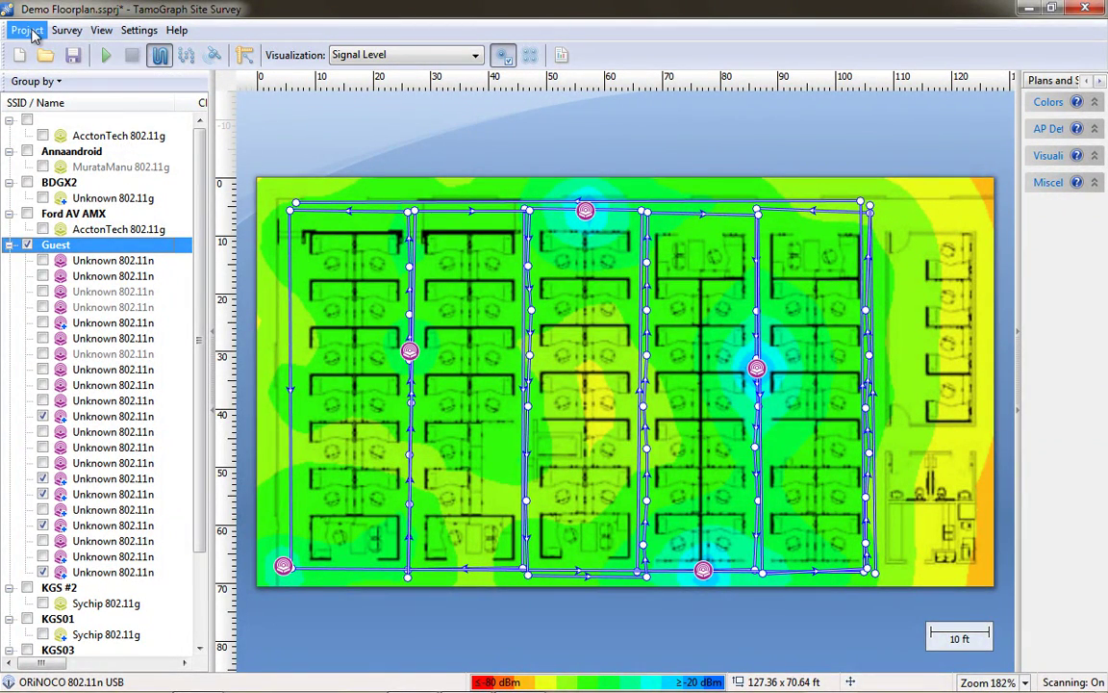
left_click(32, 34)
left_click(31, 33)
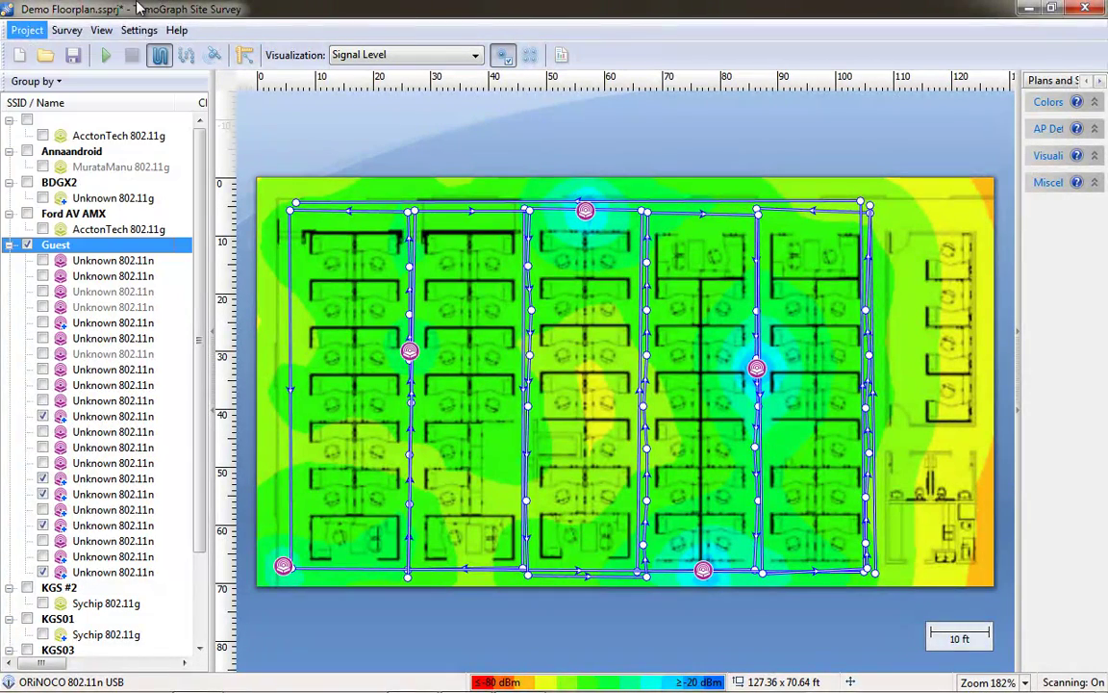